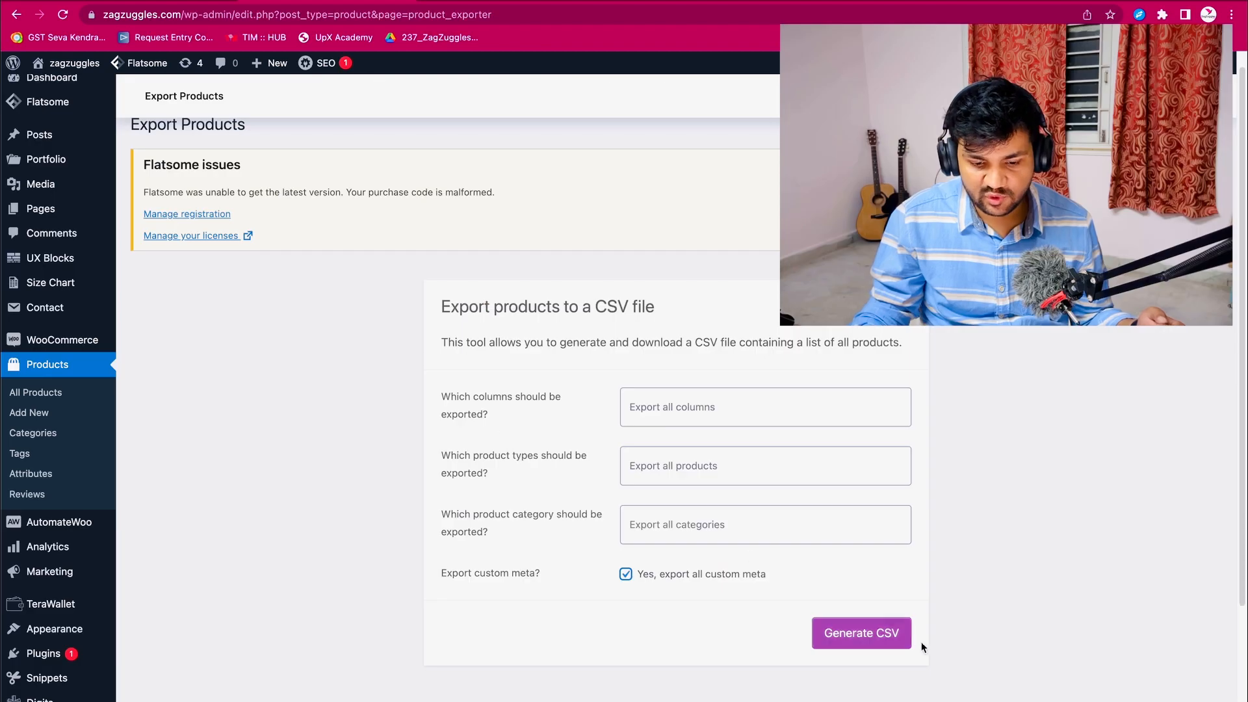
# - Open the 31-3-2023 product export CSV from the YT tutorial folder in Excel and autofit all its columns
pyautogui.click(883, 641)
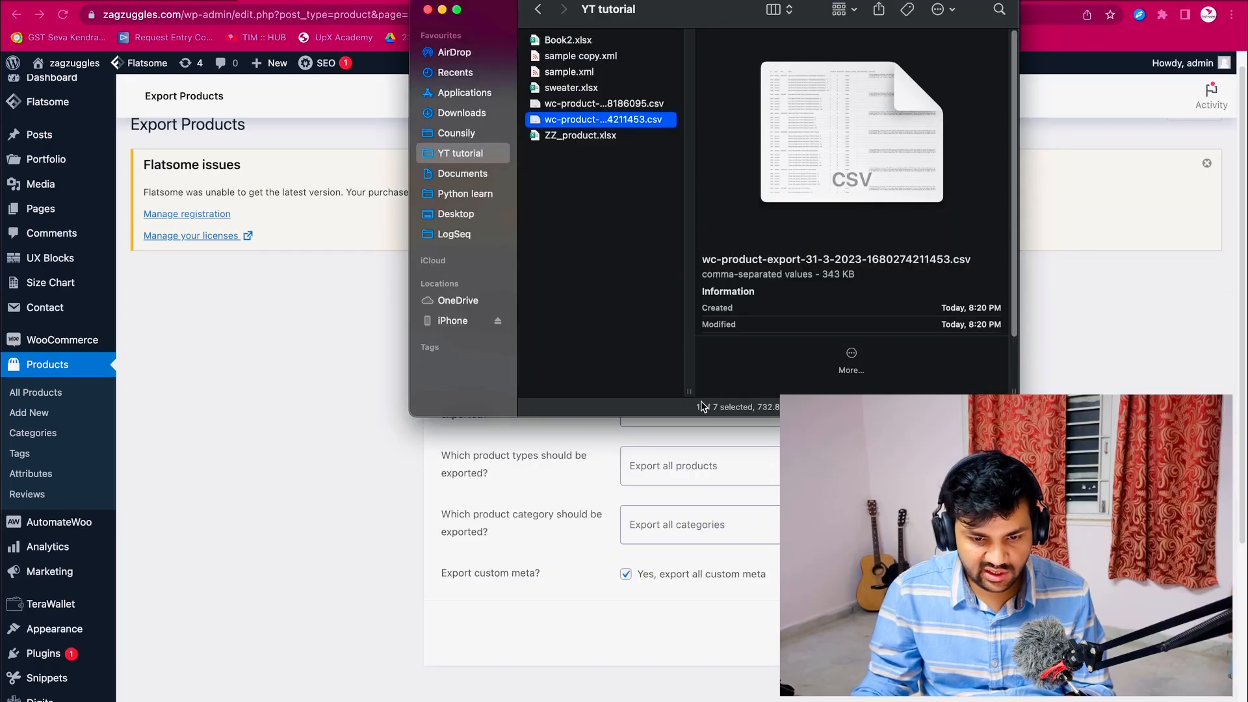
pyautogui.moveTo(690, 391); pyautogui.dragTo(751, 391)
pyautogui.press('Up')
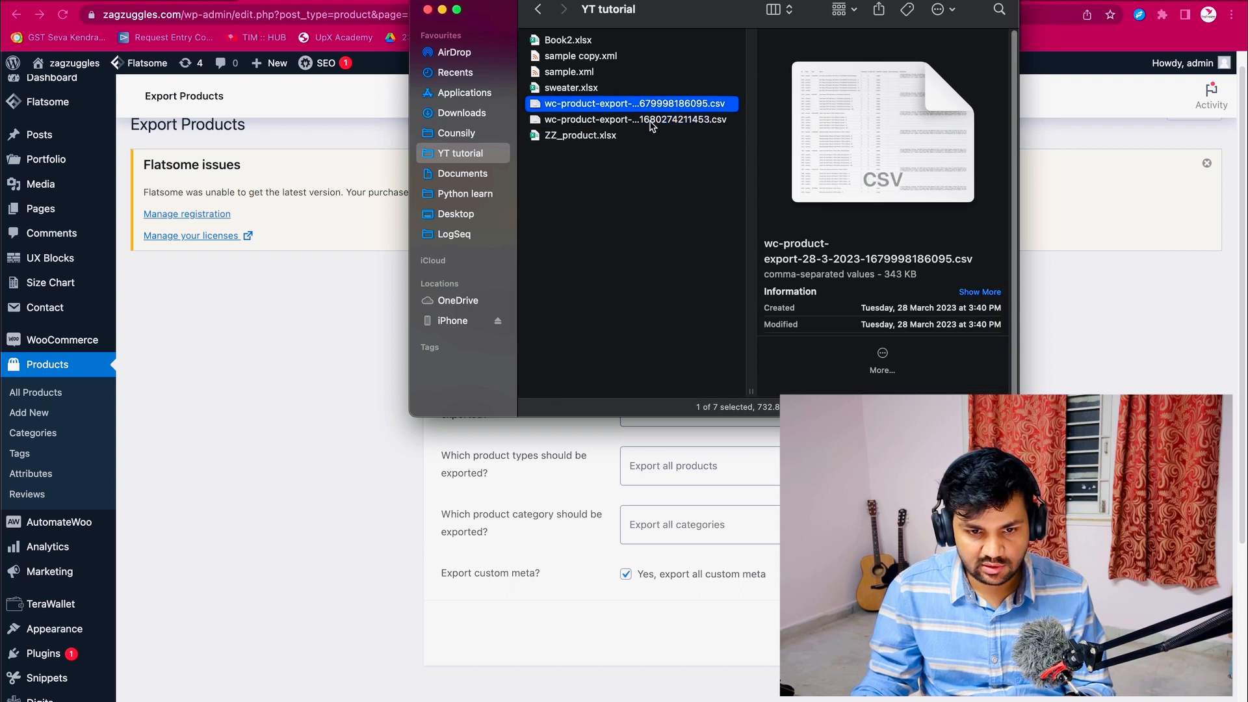
pyautogui.press('Down')
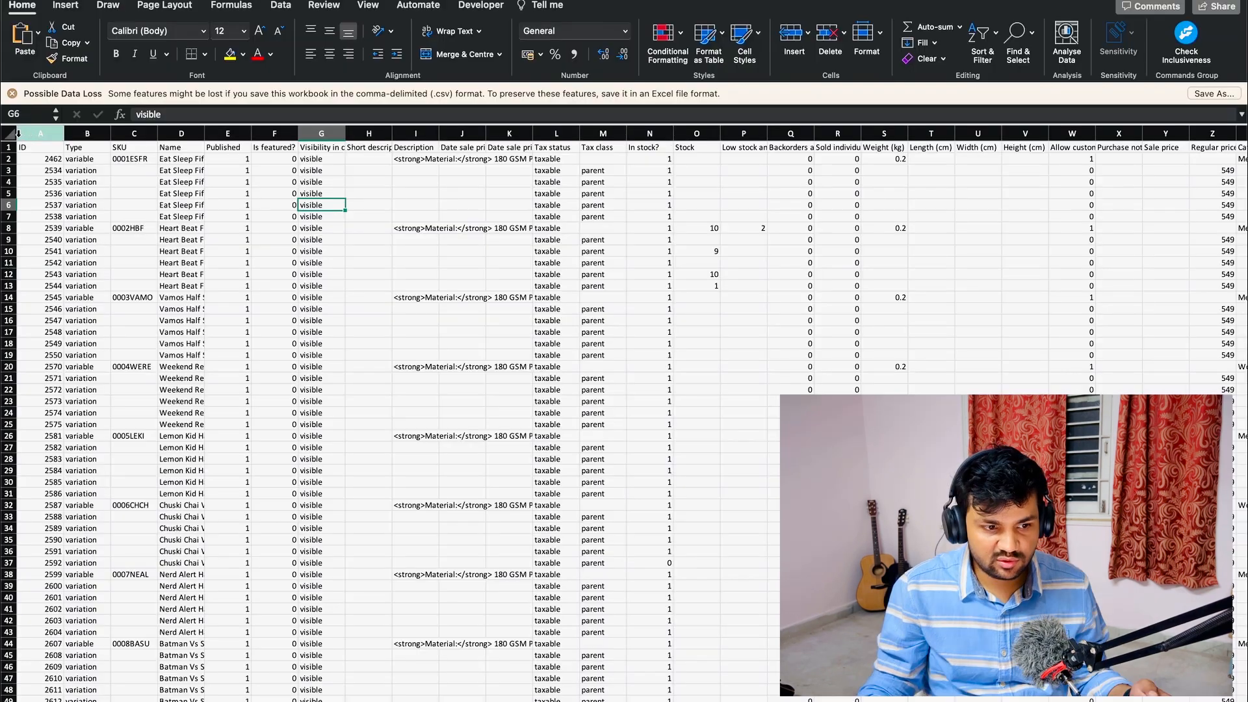
pyautogui.click(8, 133)
pyautogui.doubleClick(60, 131)
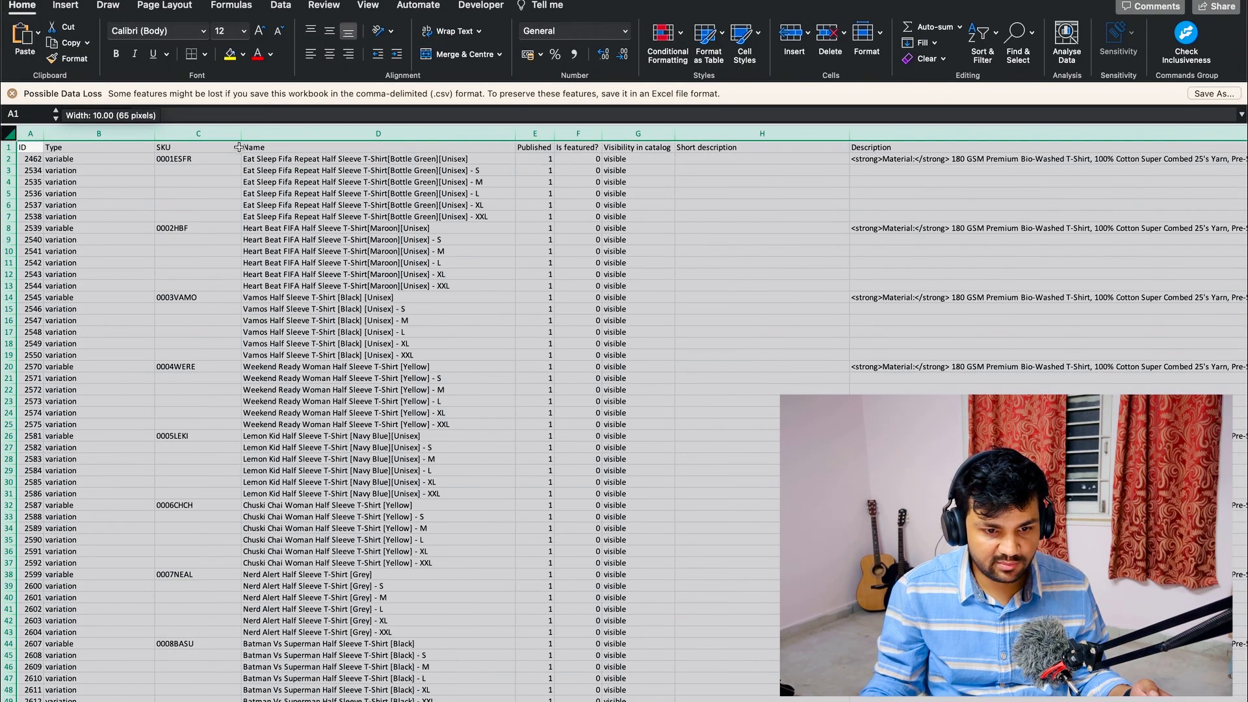
# - Look through the exported product fields from the name column to the meta columns, and close the CSV without saving
pyautogui.click(323, 207)
pyautogui.press('Right')
pyautogui.press('Right')
pyautogui.press('Right')
pyautogui.press('Right')
pyautogui.press('Right')
pyautogui.press('Right')
pyautogui.press('Right')
pyautogui.press('Right')
pyautogui.press('Right')
pyautogui.press('Right')
pyautogui.press('Right')
pyautogui.press('Right')
pyautogui.press('Right')
pyautogui.press('Right')
pyautogui.press('Right')
pyautogui.press('Right')
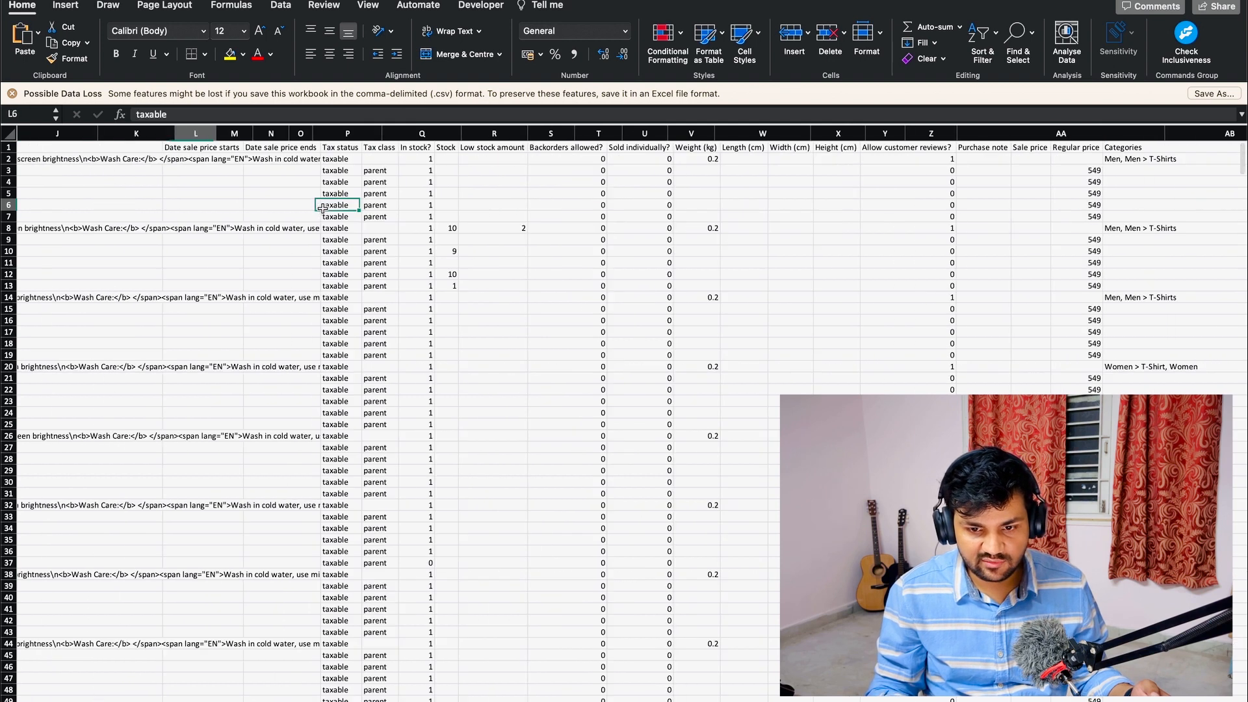
pyautogui.press('Right')
pyautogui.press('Right')
pyautogui.press('Right')
pyautogui.press('Right')
pyautogui.press('Right')
pyautogui.press('Right')
pyautogui.press('Right')
pyautogui.press('Right')
pyautogui.press('Right')
pyautogui.press('Right')
pyautogui.press('Right')
pyautogui.press('Right')
pyautogui.press('Right')
pyautogui.press('Right')
pyautogui.press('Right')
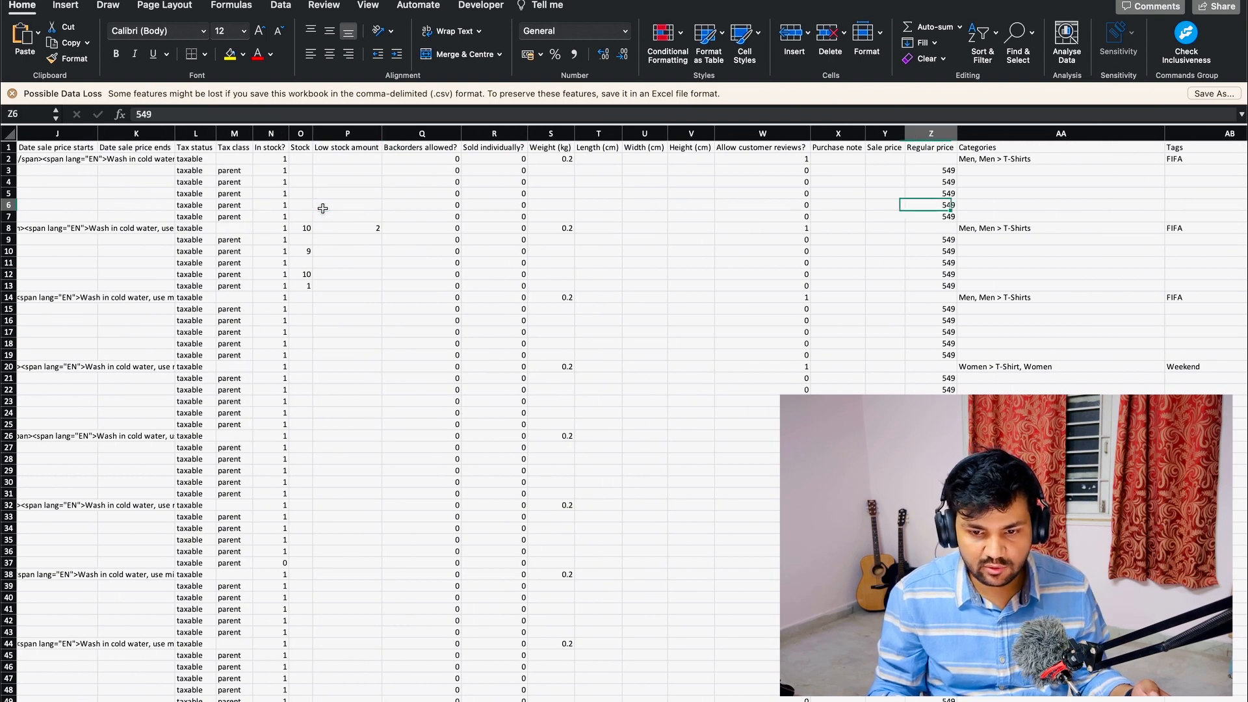
pyautogui.press('Right')
pyautogui.press('Right')
pyautogui.press('Right')
pyautogui.press('Right')
pyautogui.press('Right')
pyautogui.press('Right')
pyautogui.press('Right')
pyautogui.press('Right')
pyautogui.press('Right')
pyautogui.press('Right')
pyautogui.press('Right')
pyautogui.press('Right')
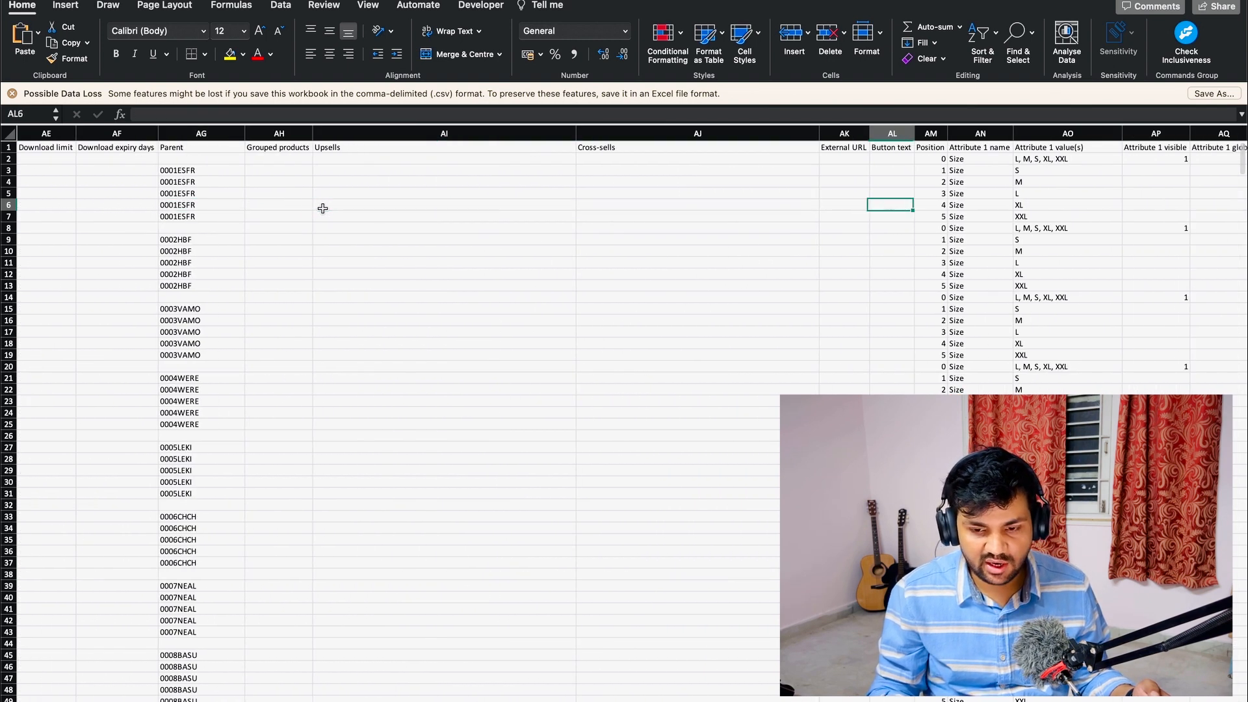
pyautogui.press('Right')
pyautogui.press('Right')
pyautogui.press('Right')
pyautogui.press('Right')
pyautogui.press('Right')
pyautogui.press('Right')
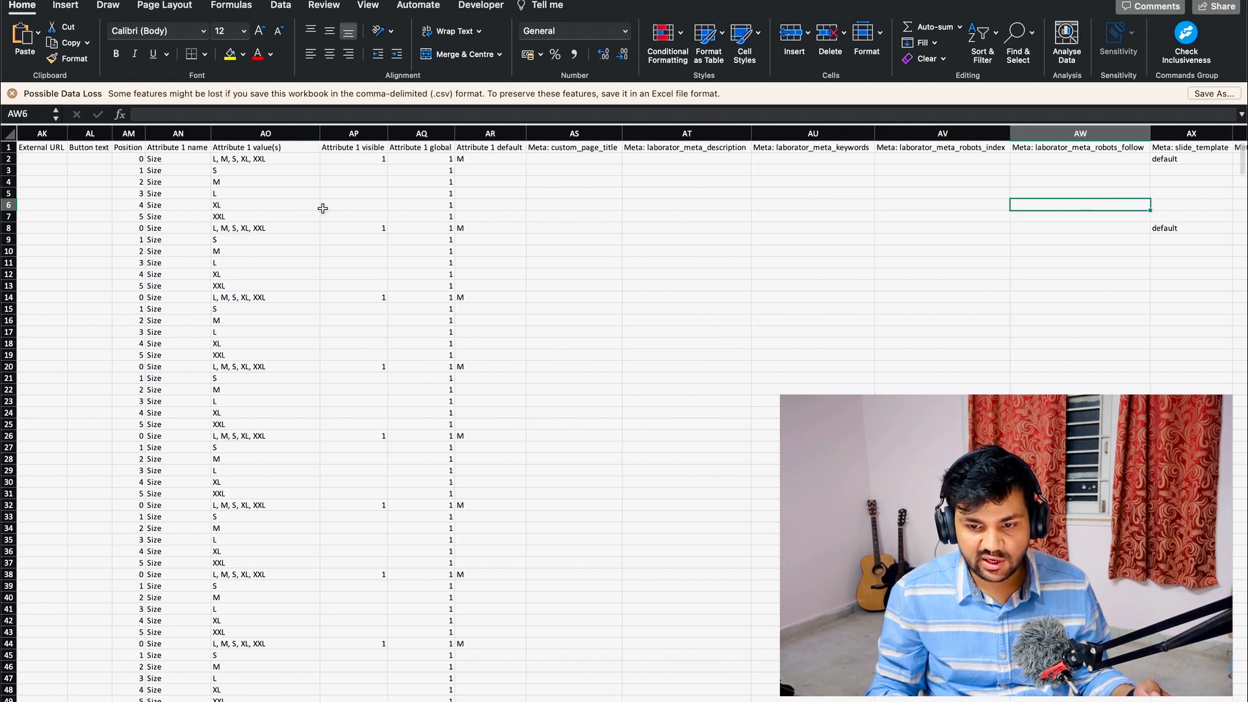
pyautogui.press('Right')
pyautogui.press('Right')
pyautogui.press('Right')
pyautogui.press('Right')
pyautogui.press('Right')
pyautogui.press('Right')
pyautogui.press('Right')
pyautogui.press('Right')
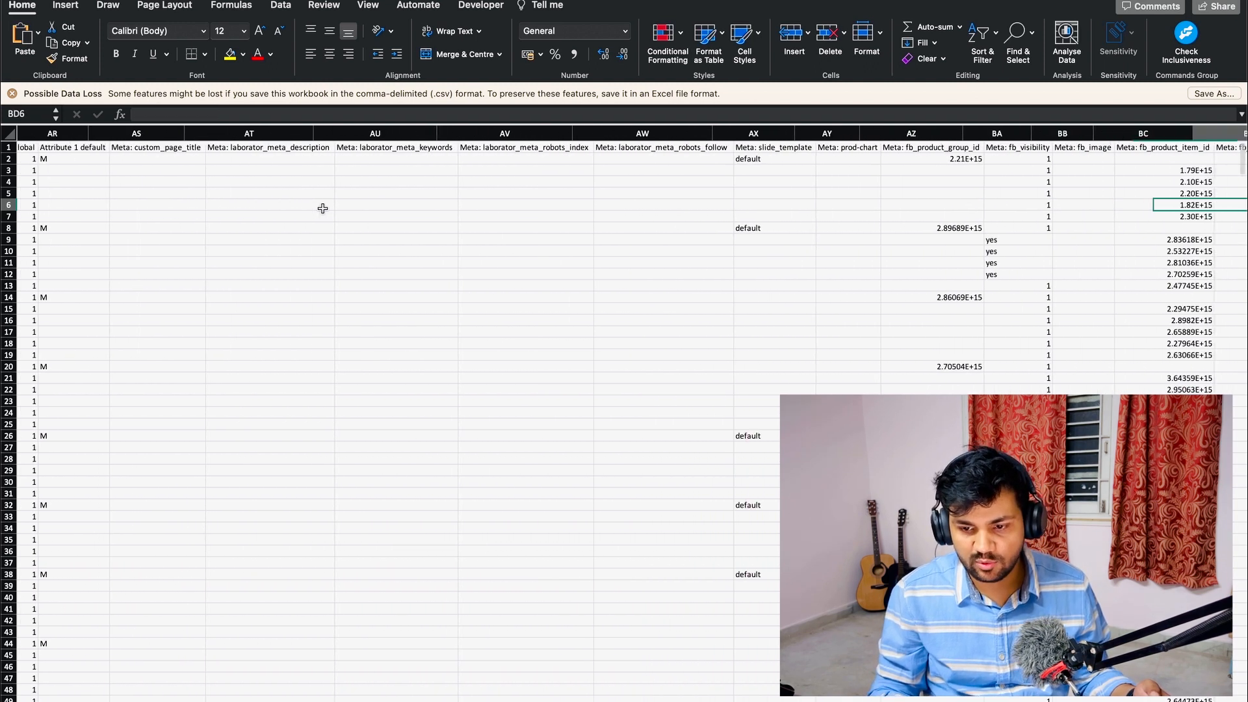
pyautogui.hotkey('ctrl', 'Home')
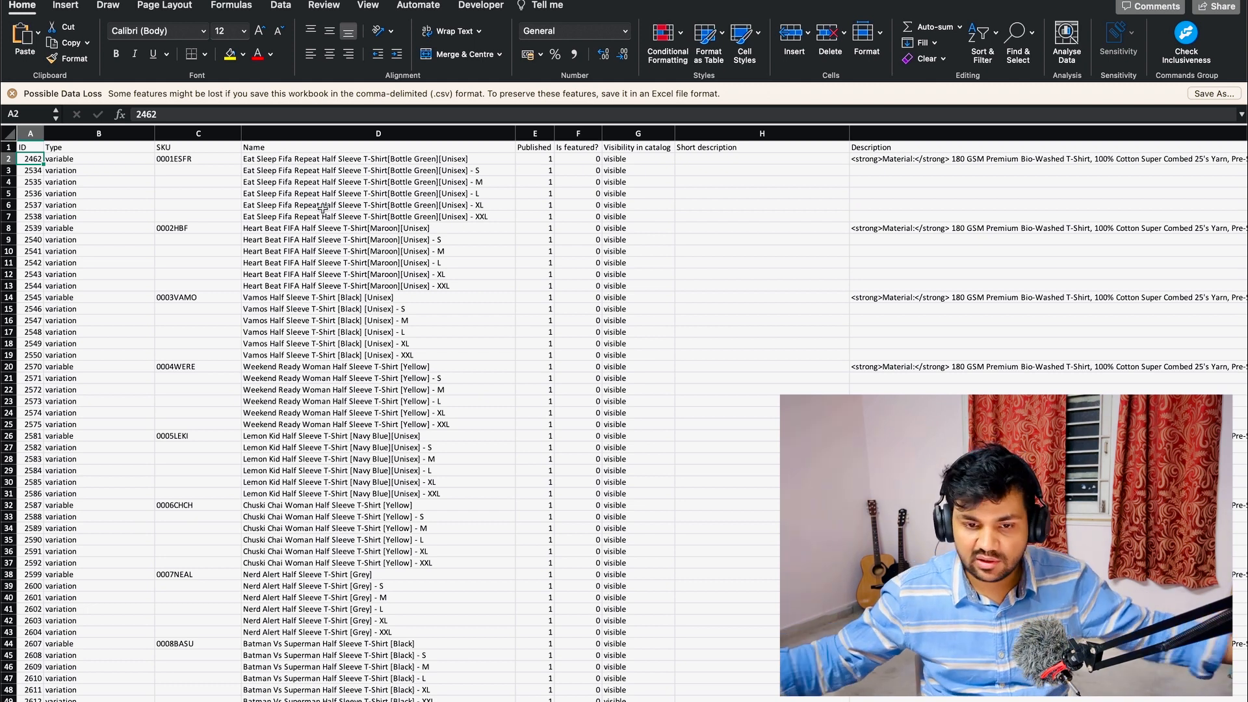
pyautogui.press('super+w')
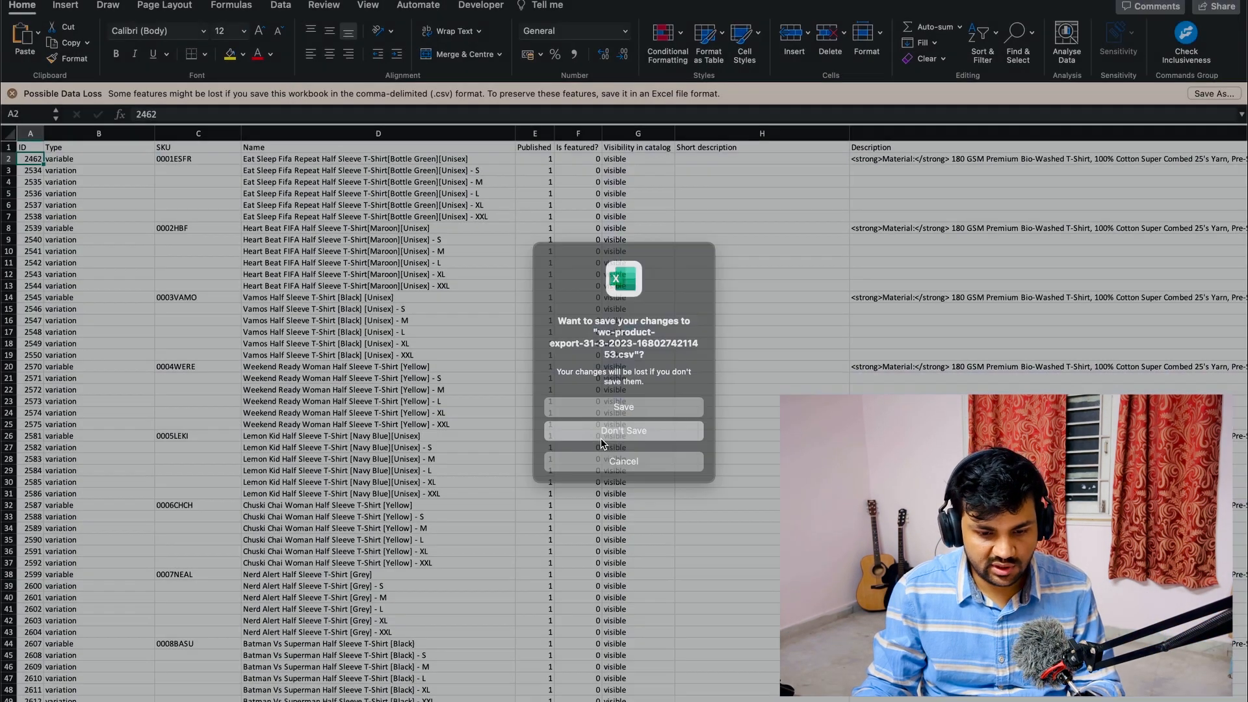
pyautogui.click(601, 434)
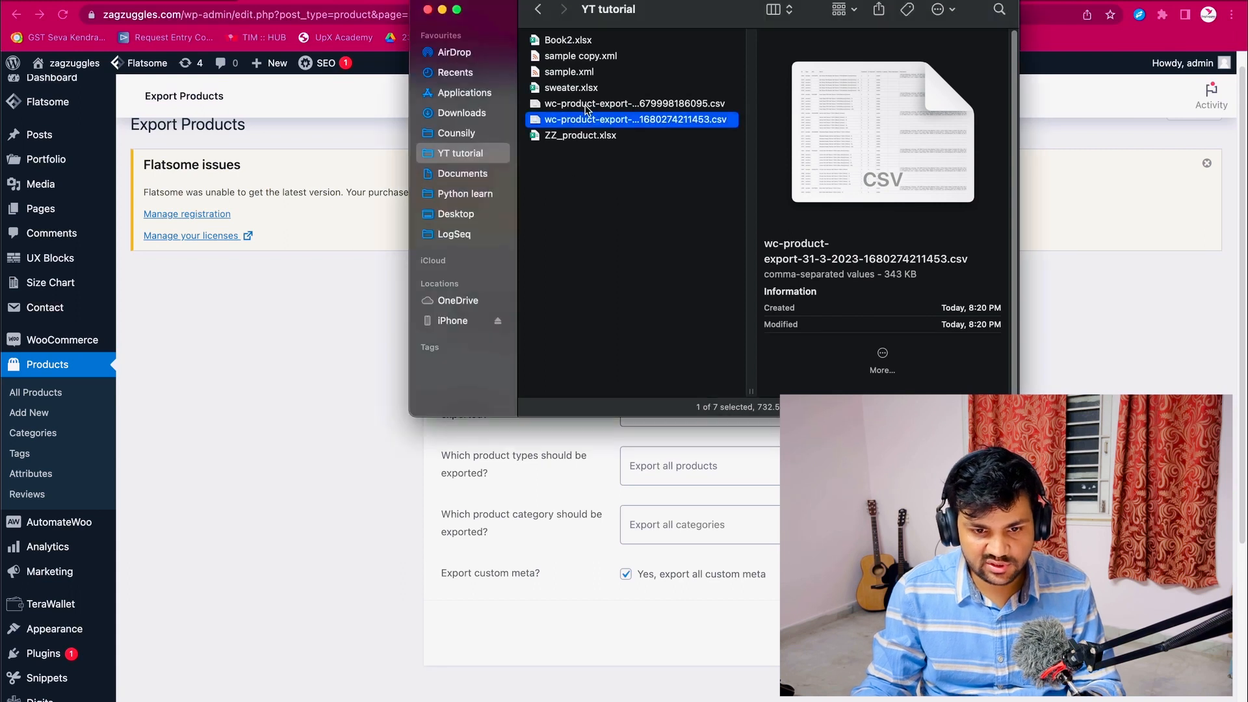
# - Create a folder named Subscribe in YT tutorial and move the 31-3-2023 product export CSV into it
pyautogui.click(599, 107)
pyautogui.press('super+shift+n')
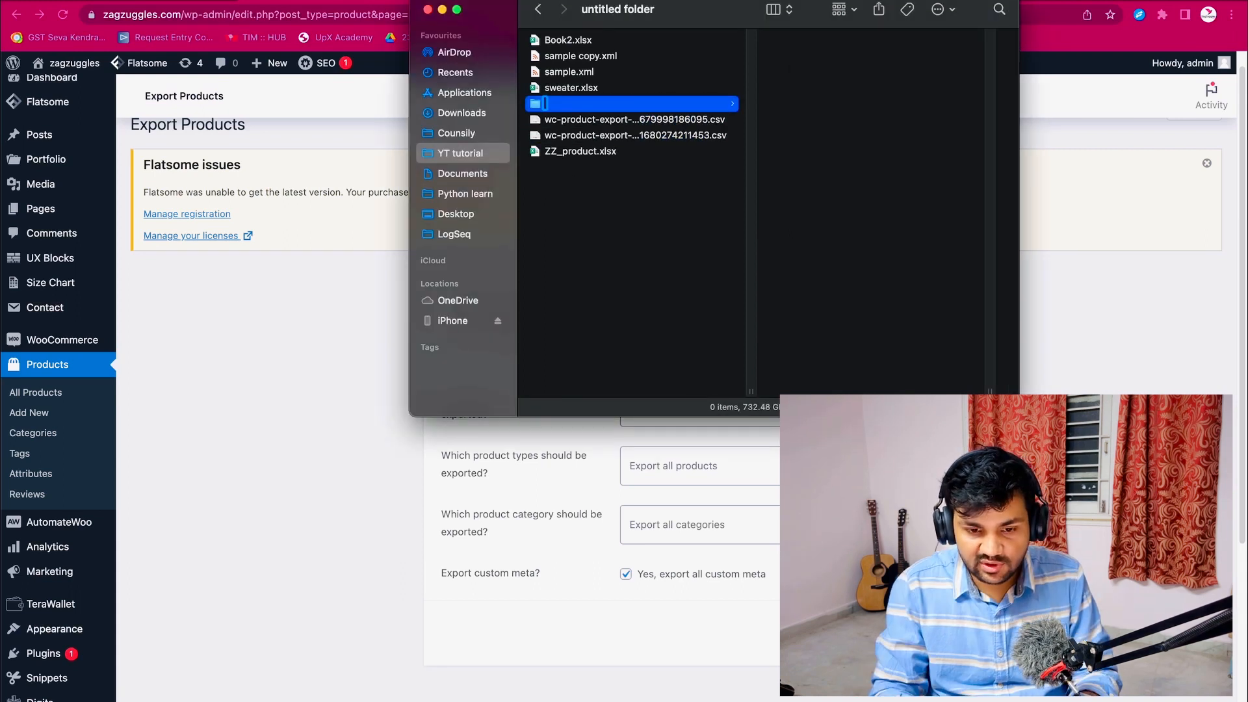
pyautogui.write('Subscribe')
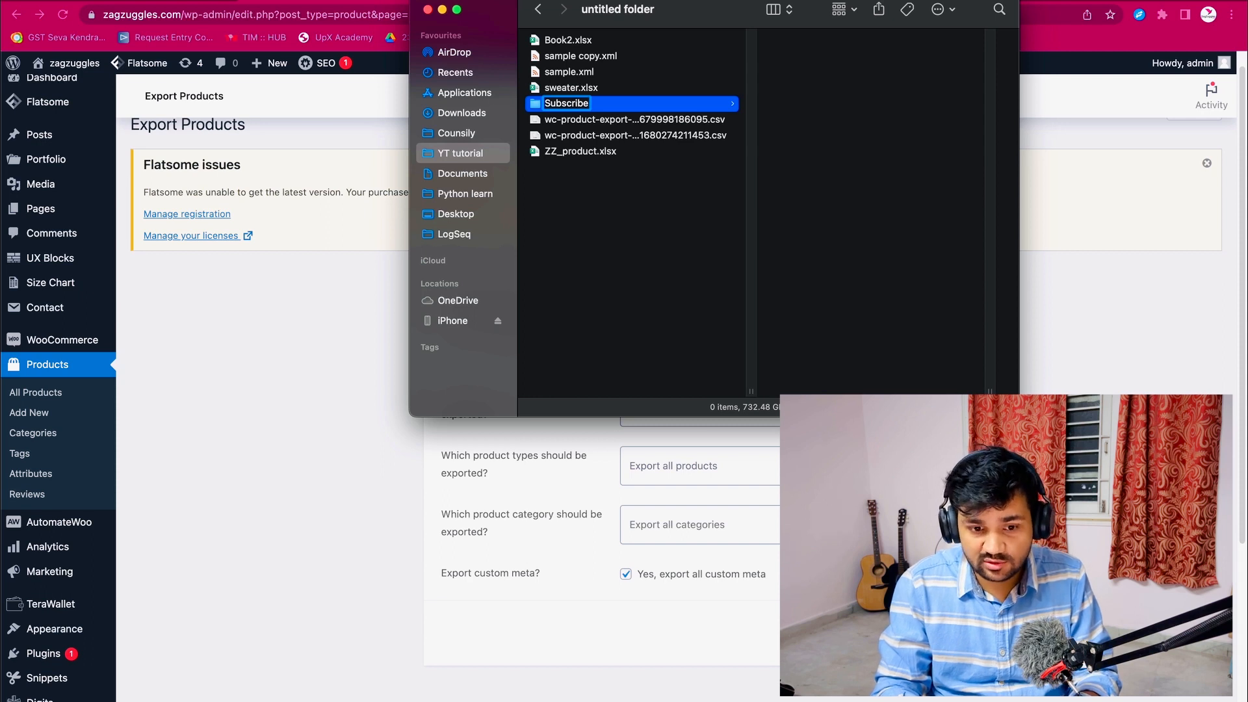
pyautogui.press('Return')
pyautogui.click(603, 124)
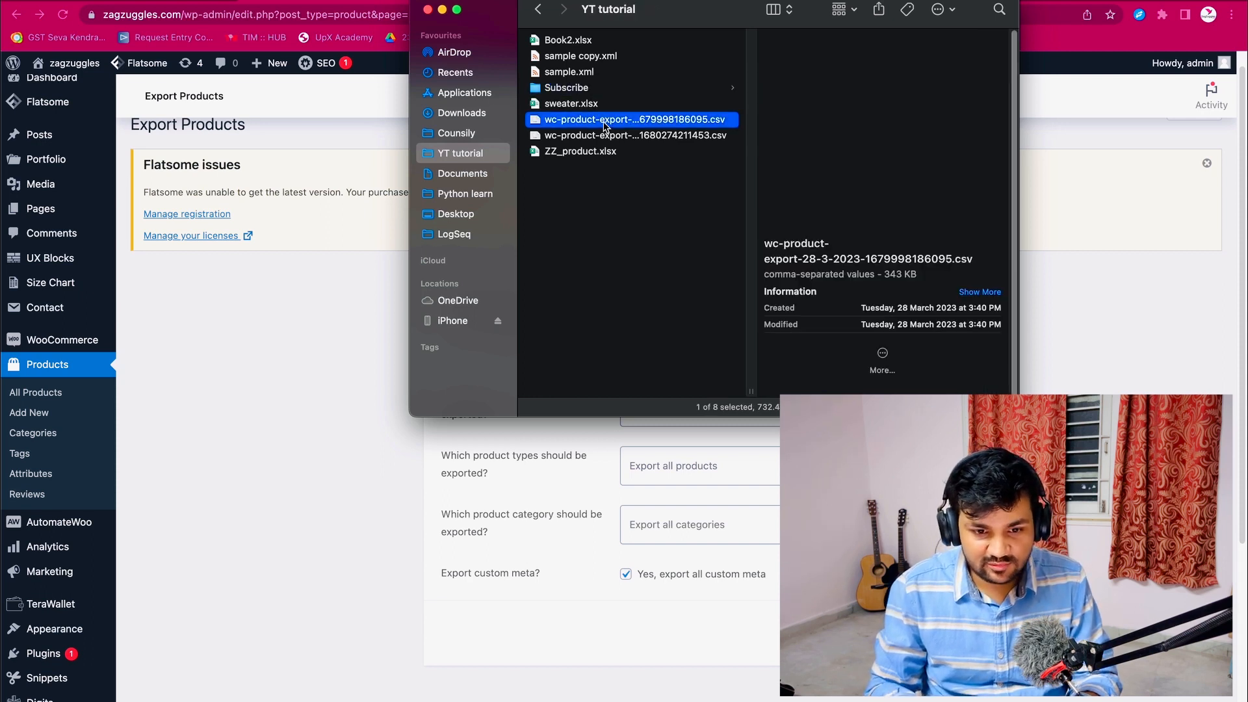
pyautogui.moveTo(609, 134); pyautogui.dragTo(573, 89)
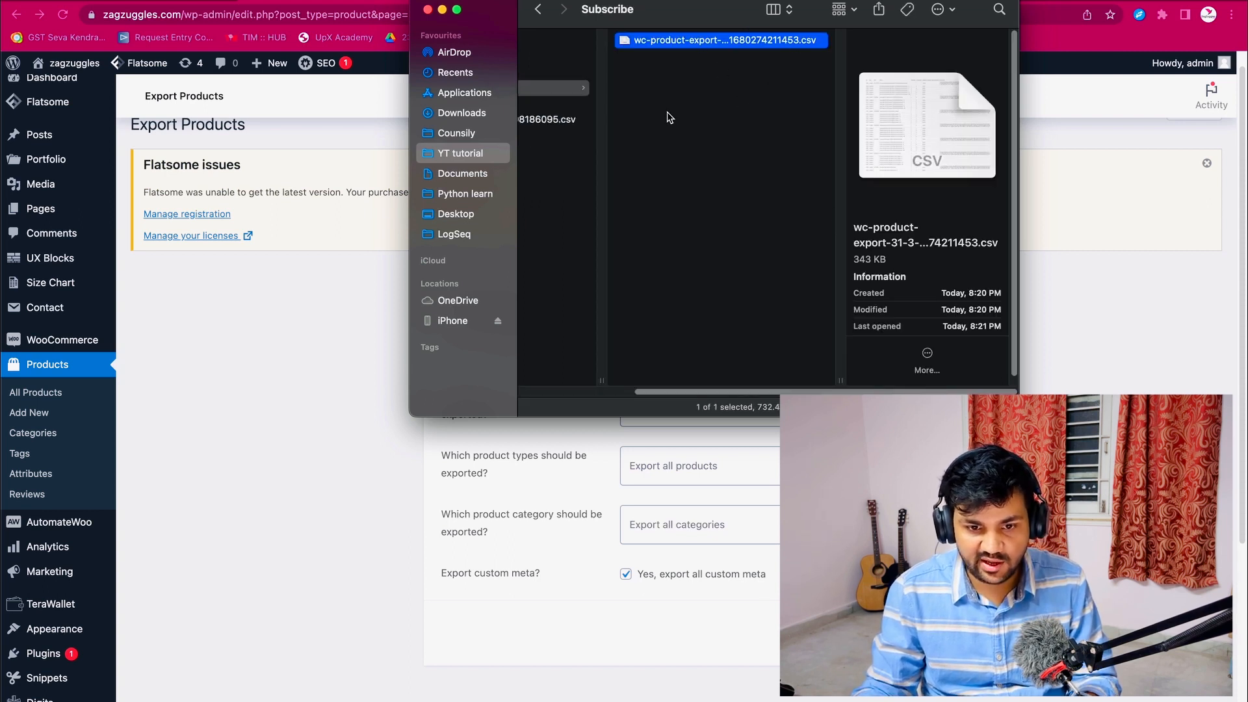
pyautogui.click(678, 93)
pyautogui.click(633, 45)
pyautogui.rightClick(641, 99)
pyautogui.click(567, 145)
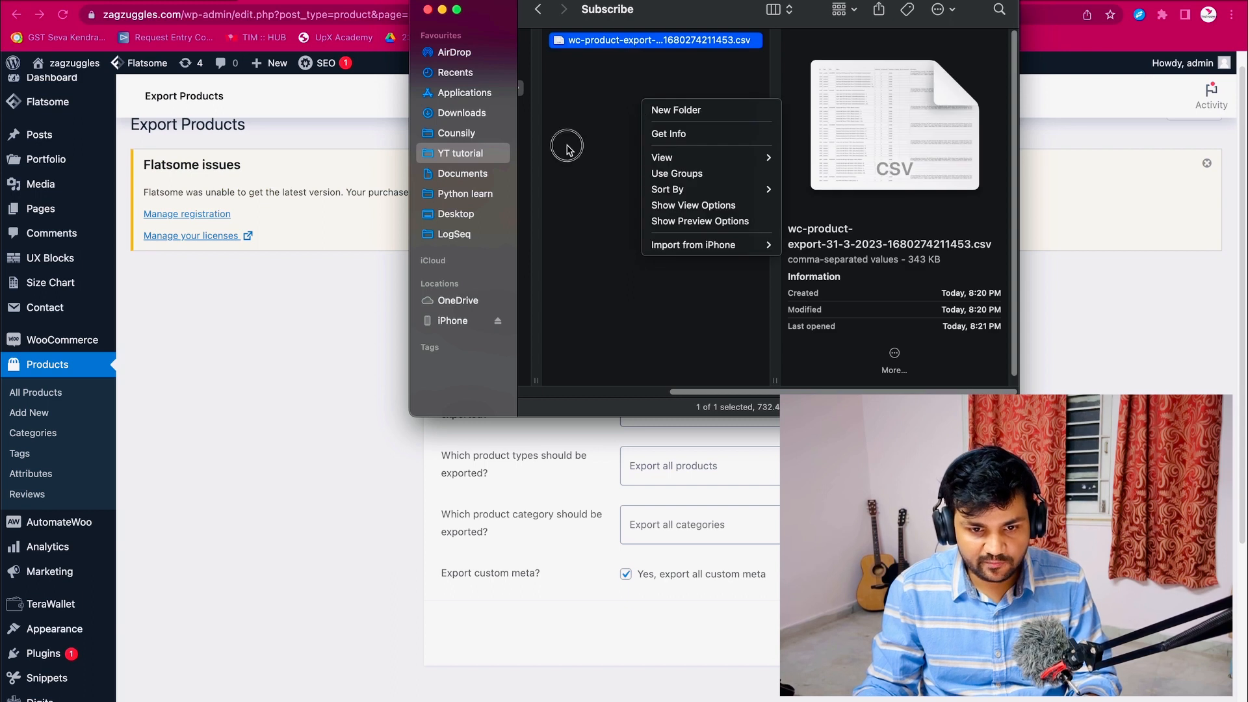
pyautogui.click(582, 149)
pyautogui.click(806, 42)
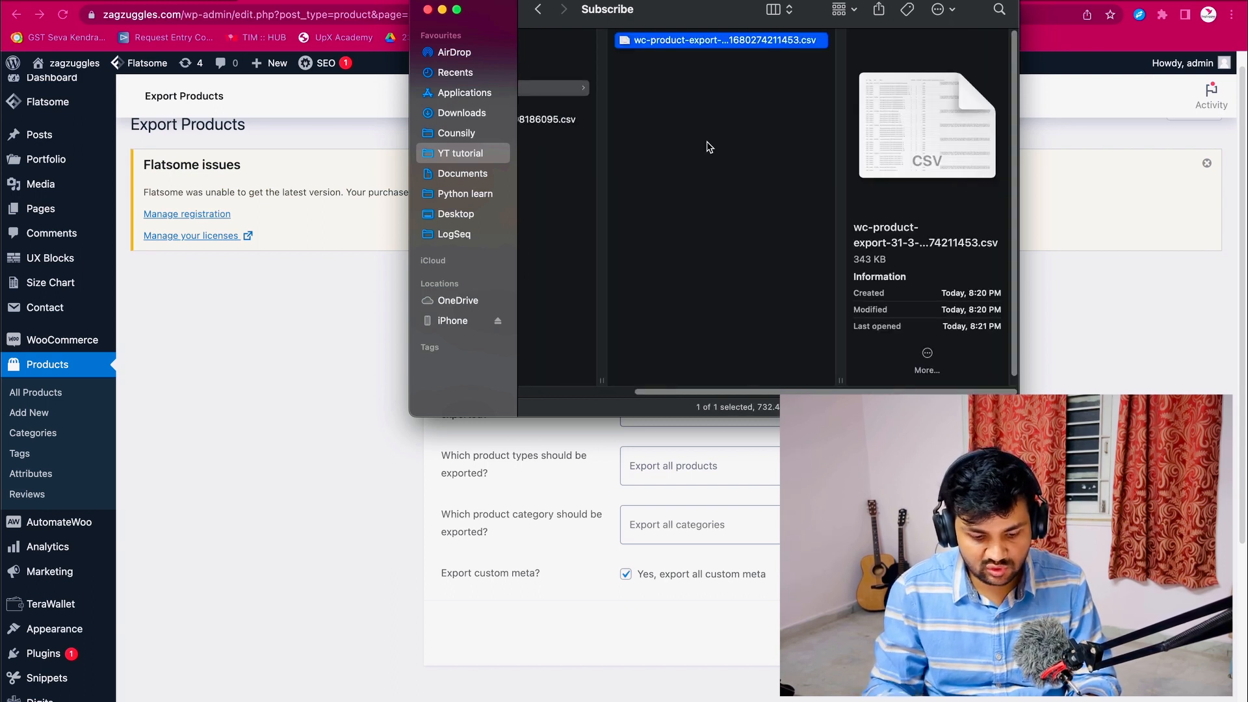
# - Switch to Microsoft Excel and create a new blank workbook
pyautogui.press('super+space')
pyautogui.write('e')
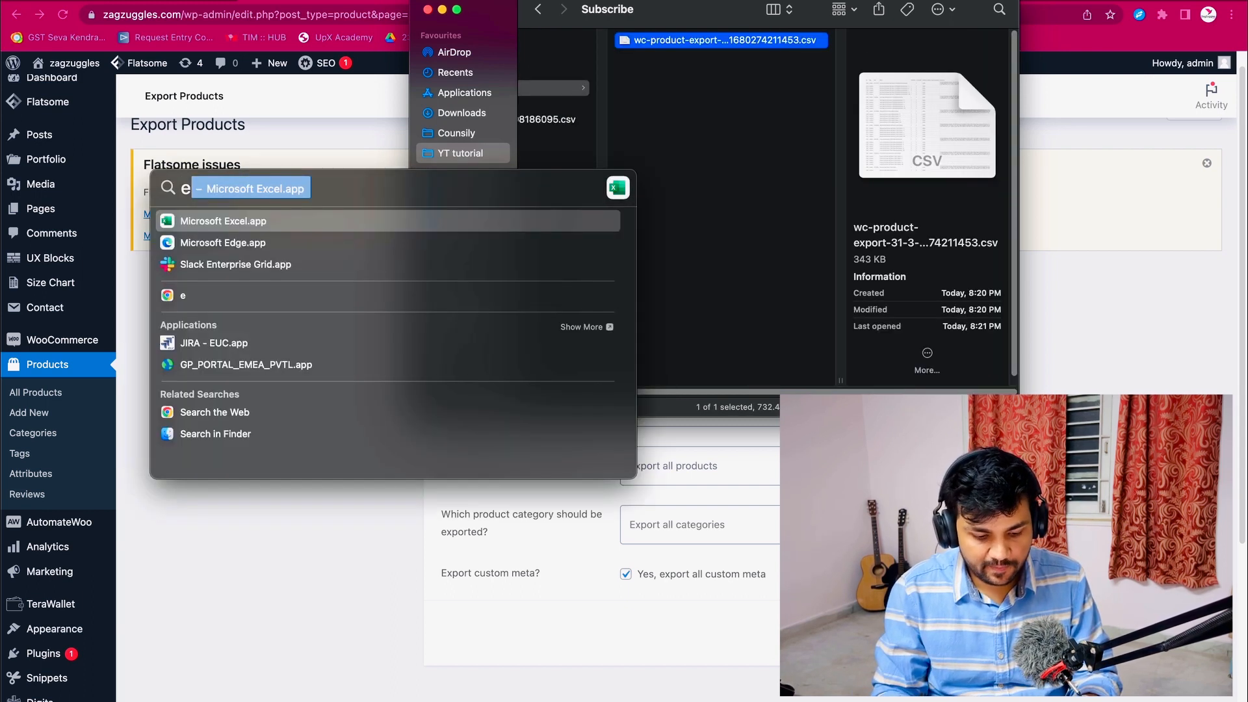
pyautogui.press('Return')
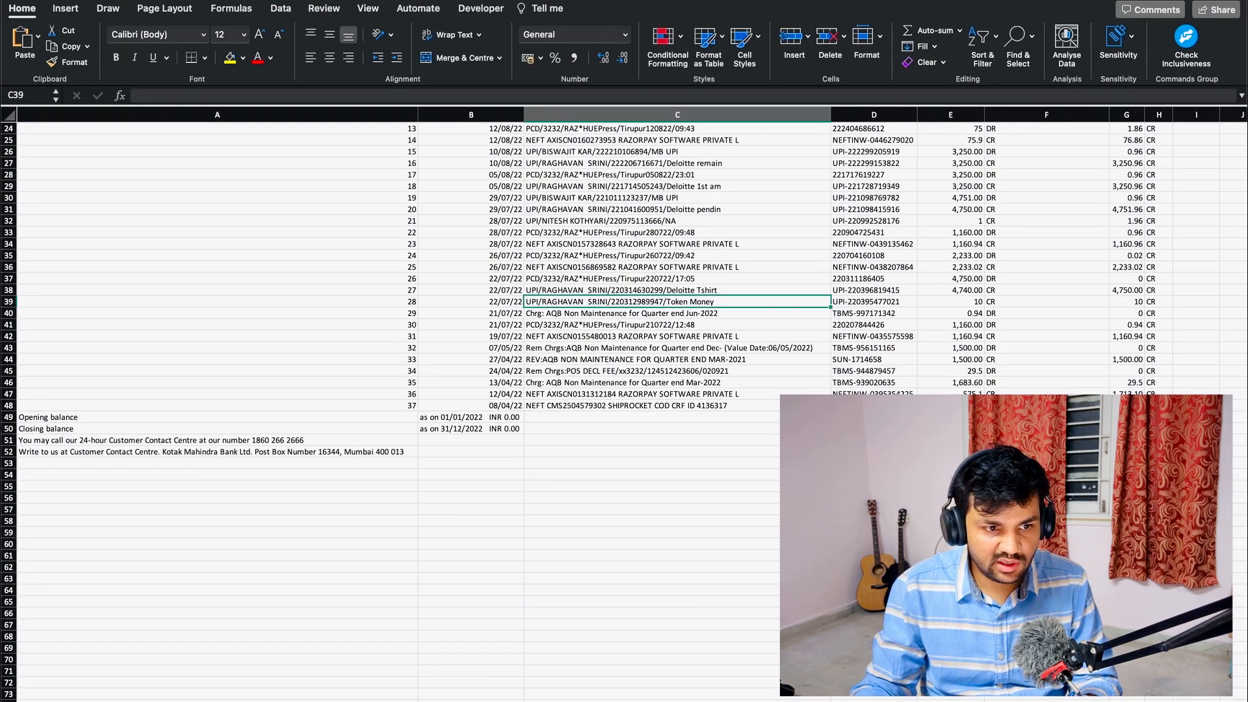
pyautogui.click(83, 0)
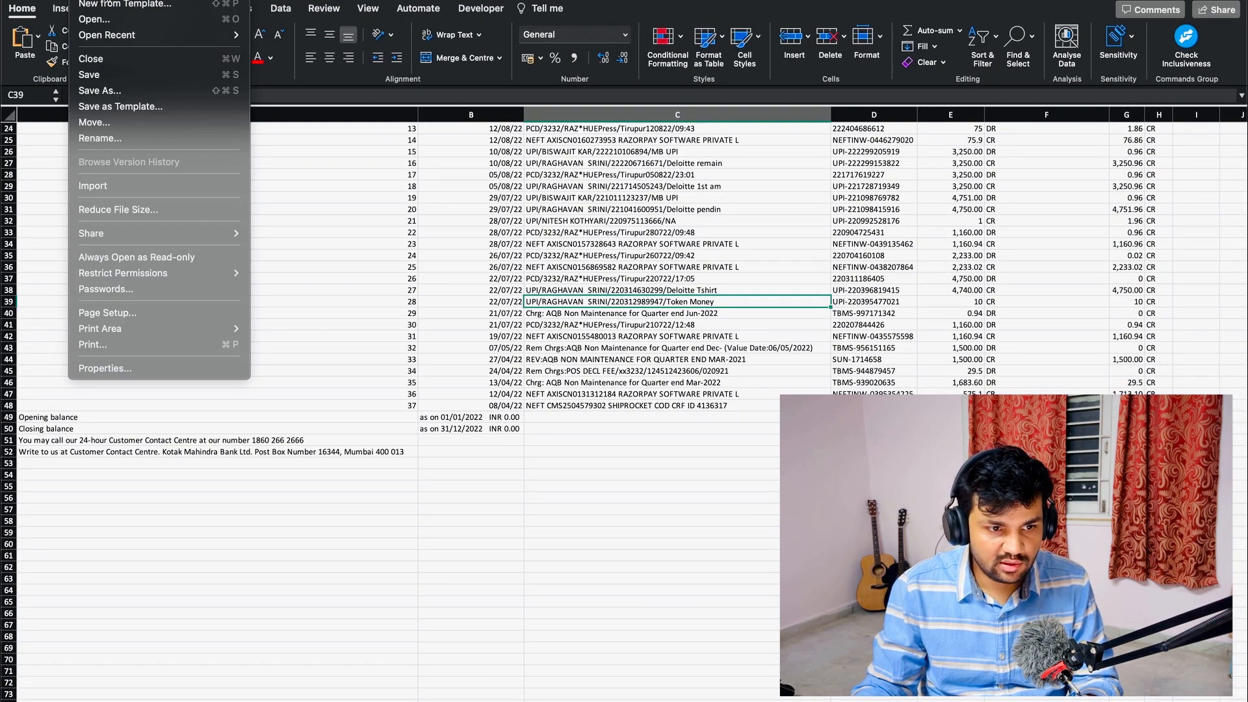
pyautogui.click(108, 0)
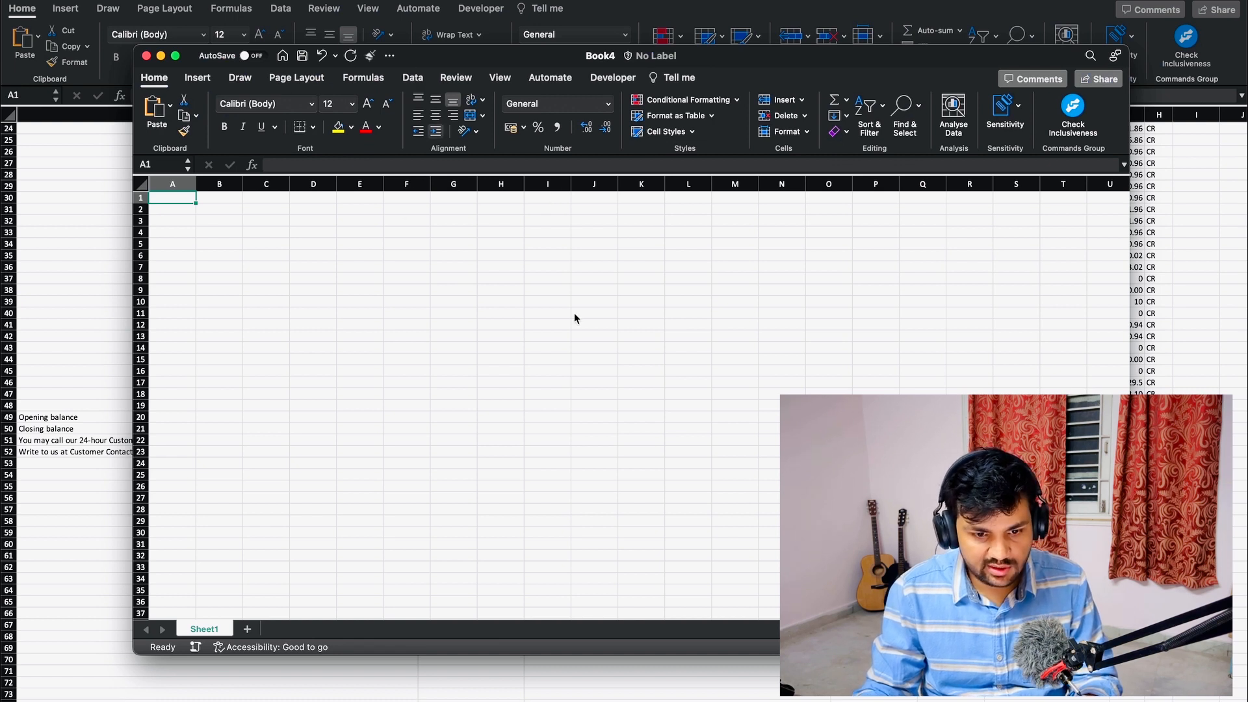
# - Save the new workbook as ZZ_Stock_report in the Subscribe folder, in Excel Workbook (.xlsx) format
pyautogui.press('super+s')
pyautogui.click(501, 311)
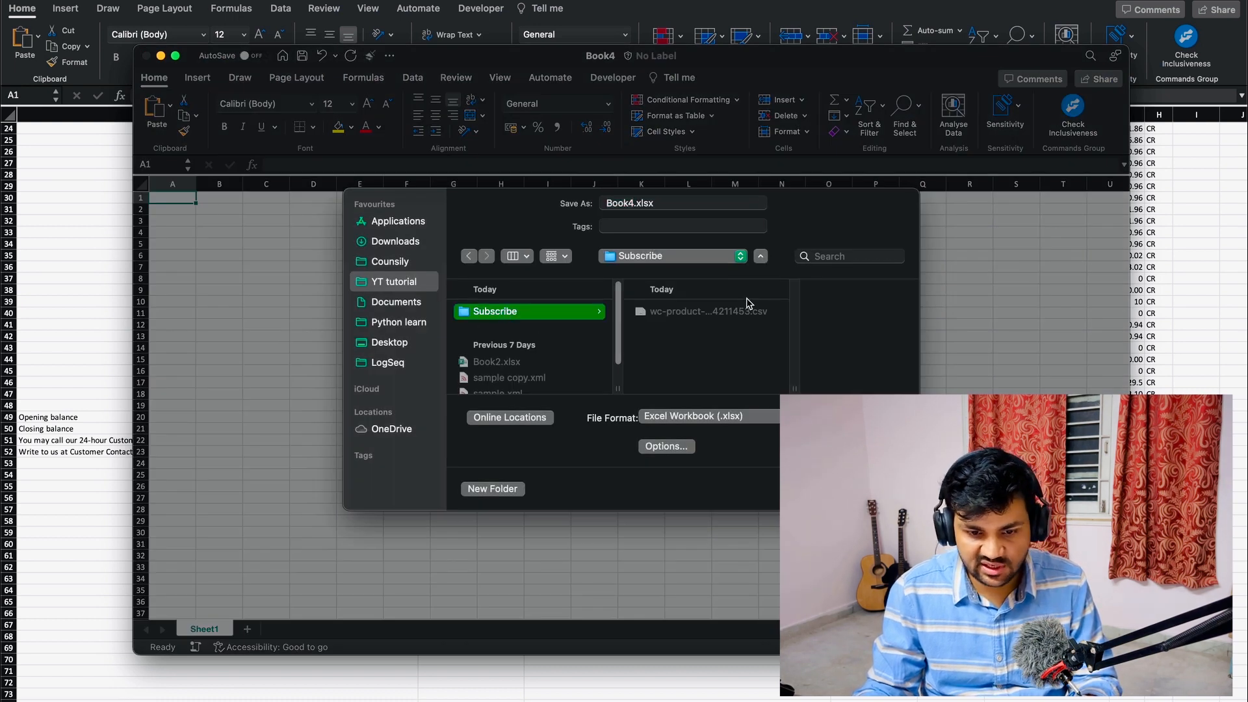
pyautogui.click(635, 203)
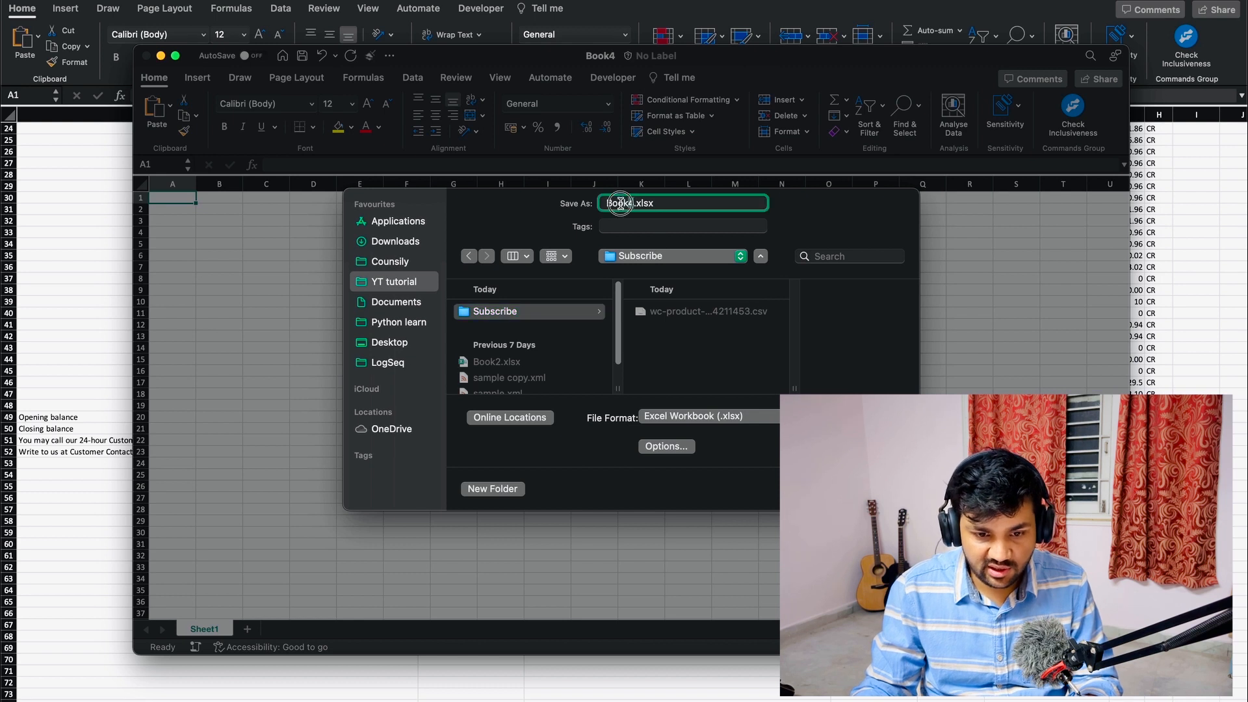
pyautogui.press('BackSpace')
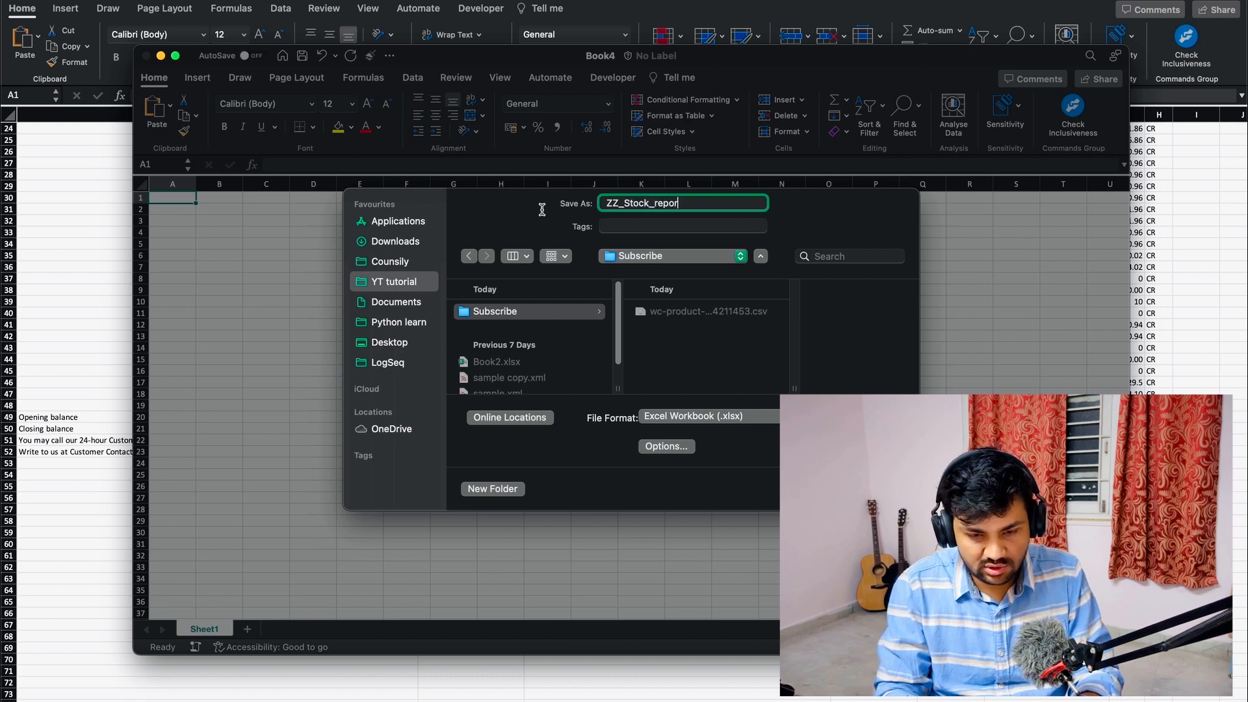
pyautogui.press('Return')
# - Connect Power Query to the 31-3-2023 product export CSV in the Subscribe folder as a Text/CSV source
pyautogui.click(547, 255)
pyautogui.click(413, 79)
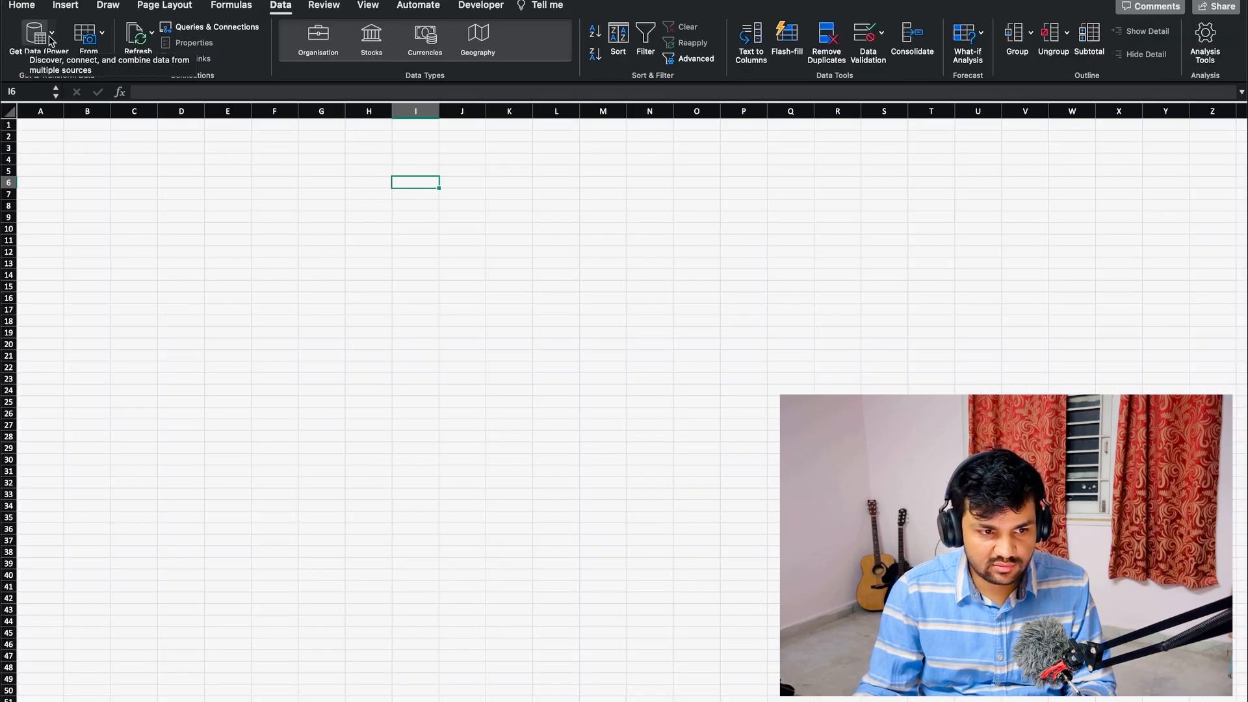
pyautogui.click(51, 40)
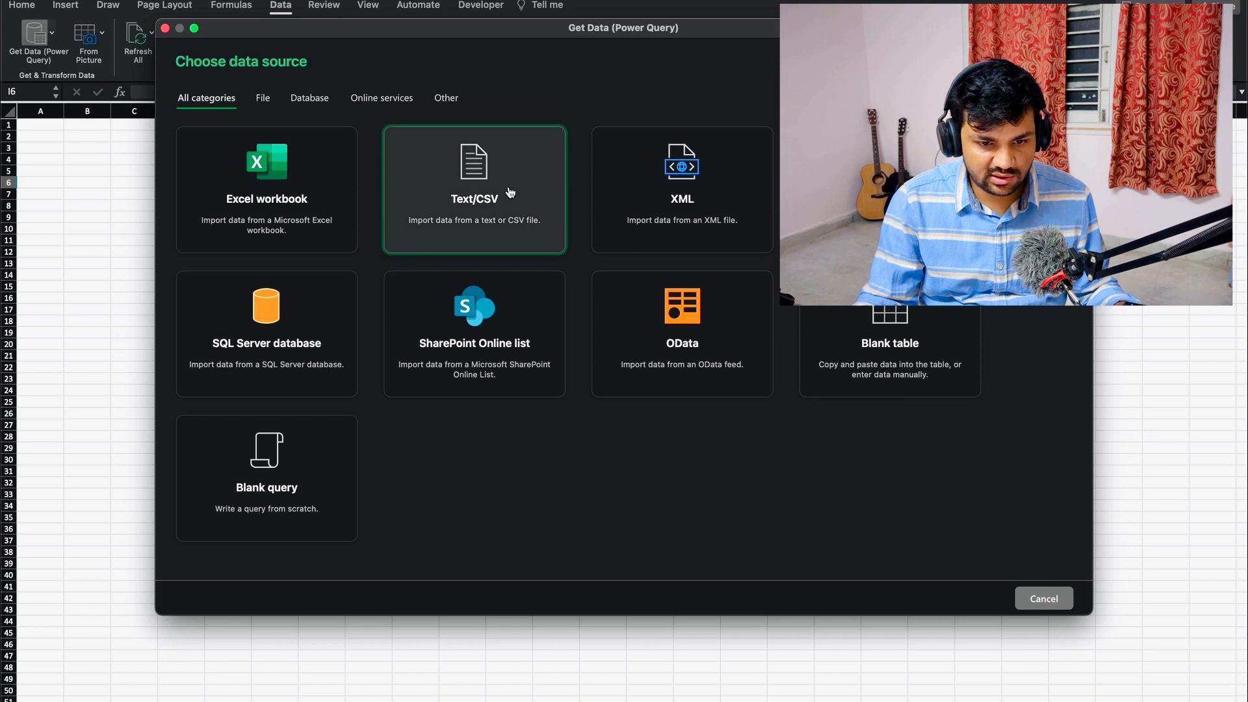
pyautogui.click(510, 193)
pyautogui.click(438, 149)
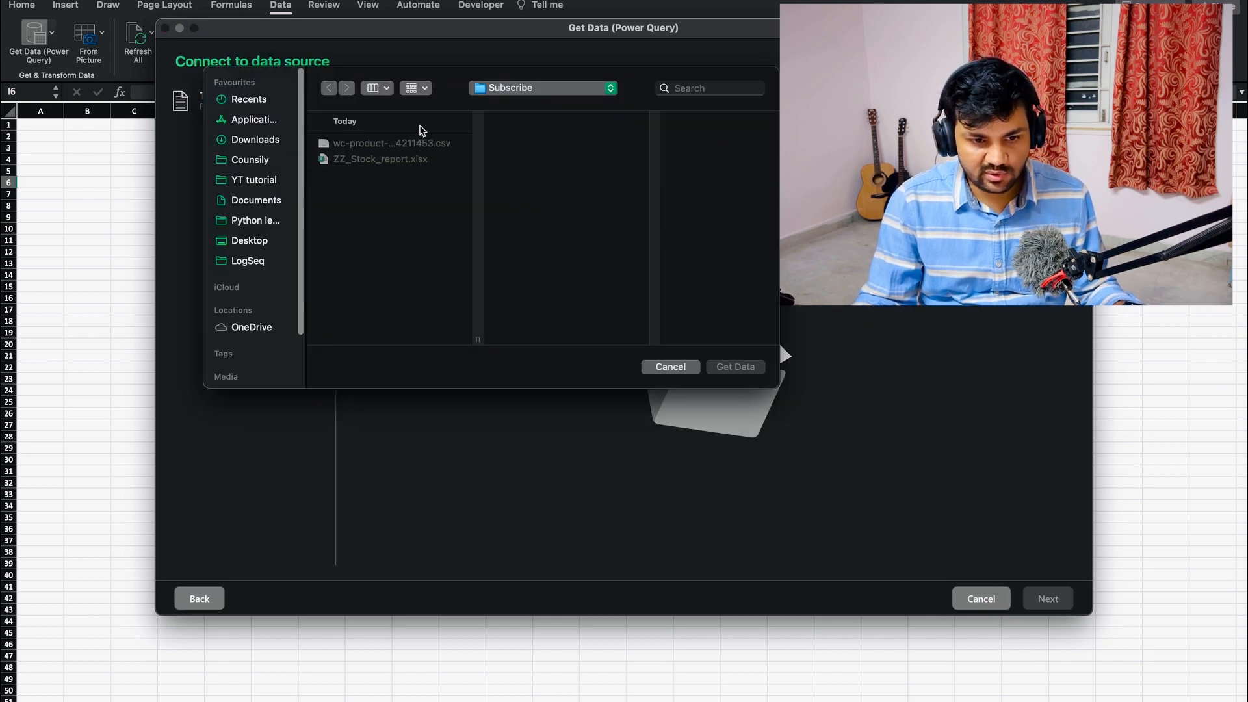
pyautogui.click(409, 144)
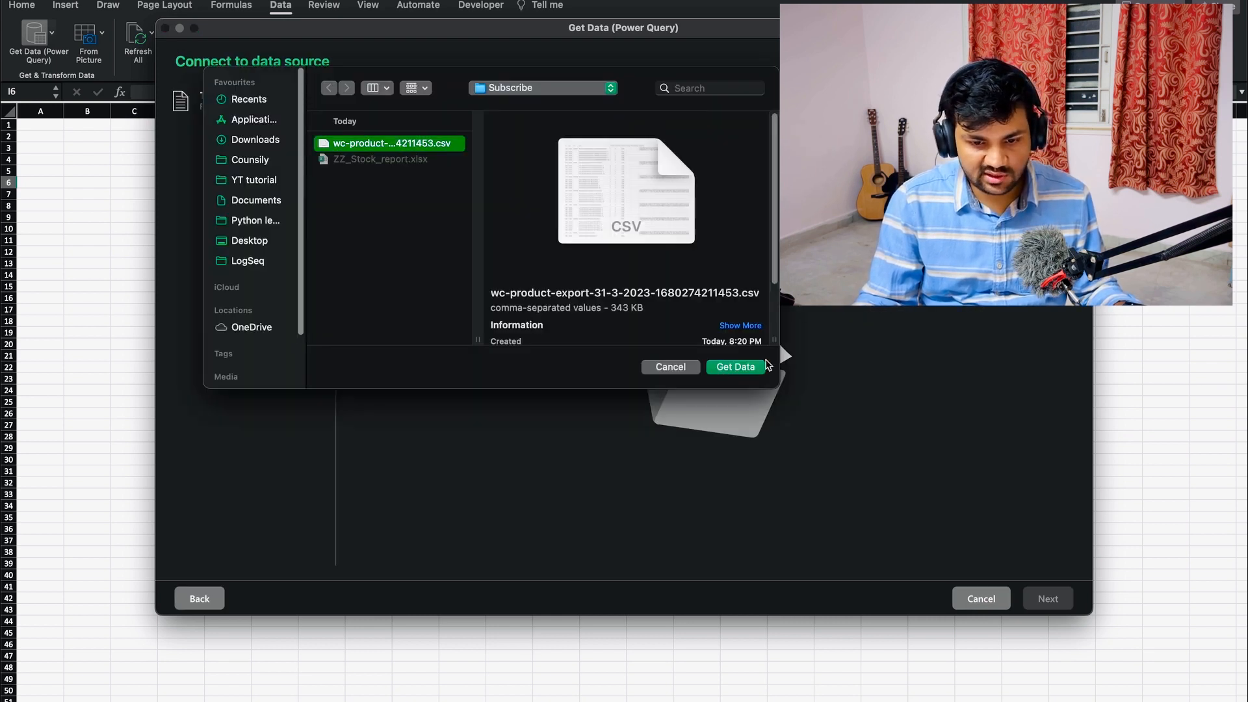
pyautogui.click(729, 367)
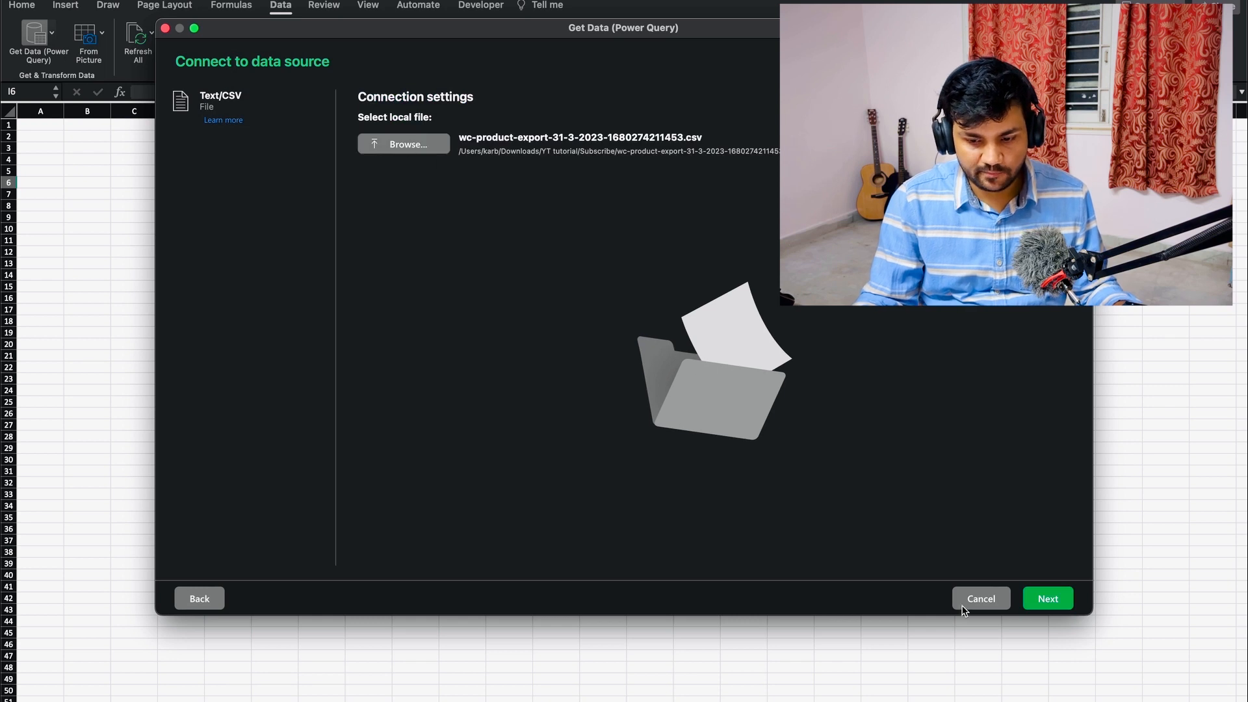
pyautogui.click(1033, 599)
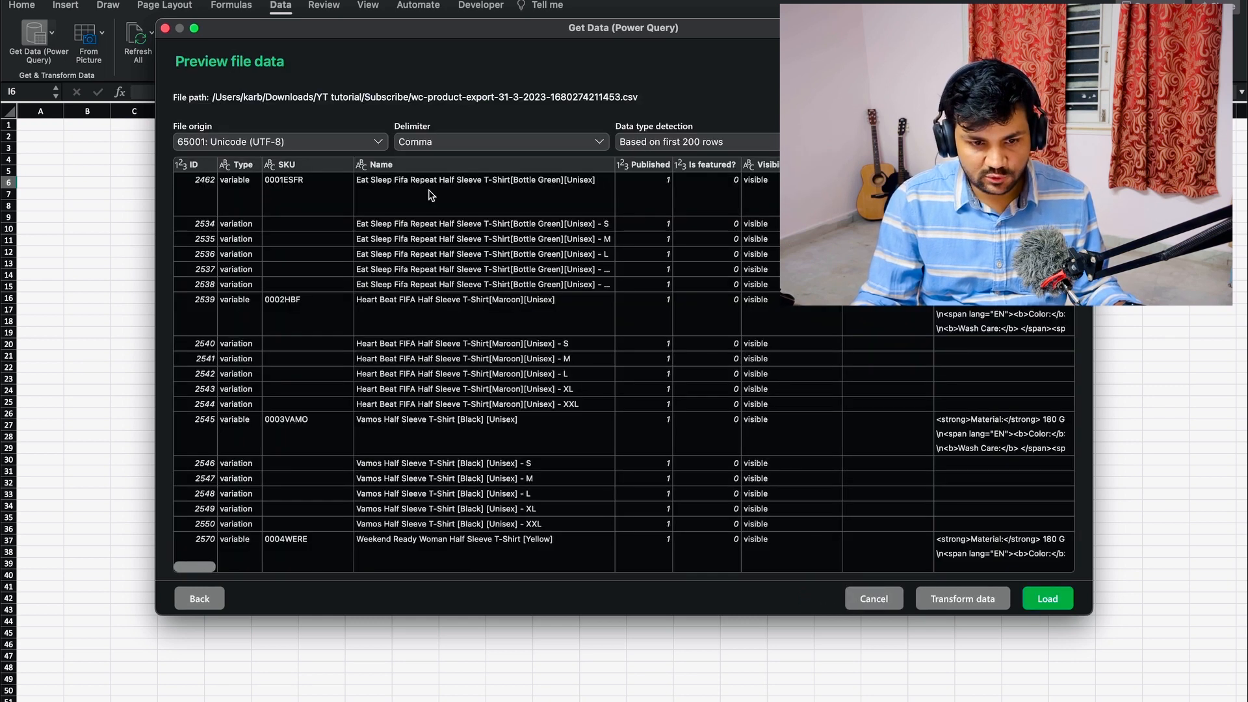
# - Check the preview of the product export data and send it to the Power Query editor for transformation
pyautogui.scroll(-15, 668, 385)
pyautogui.scroll(15, 668, 385)
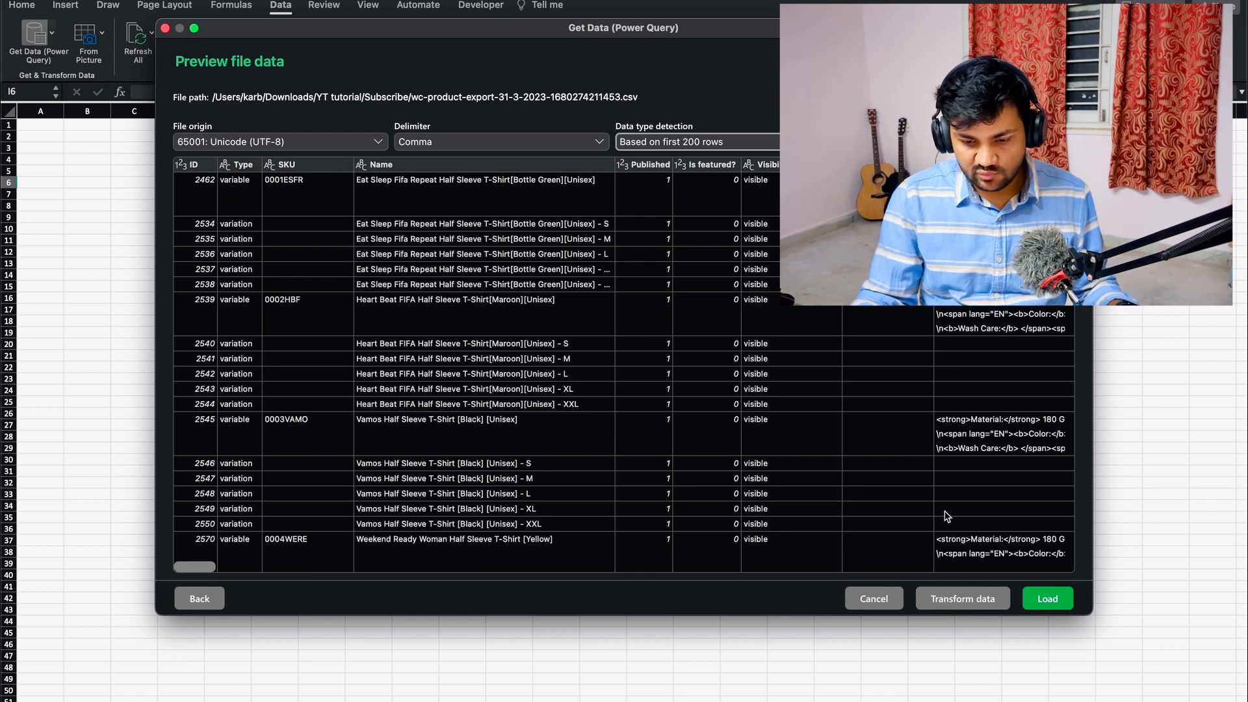
pyautogui.click(944, 600)
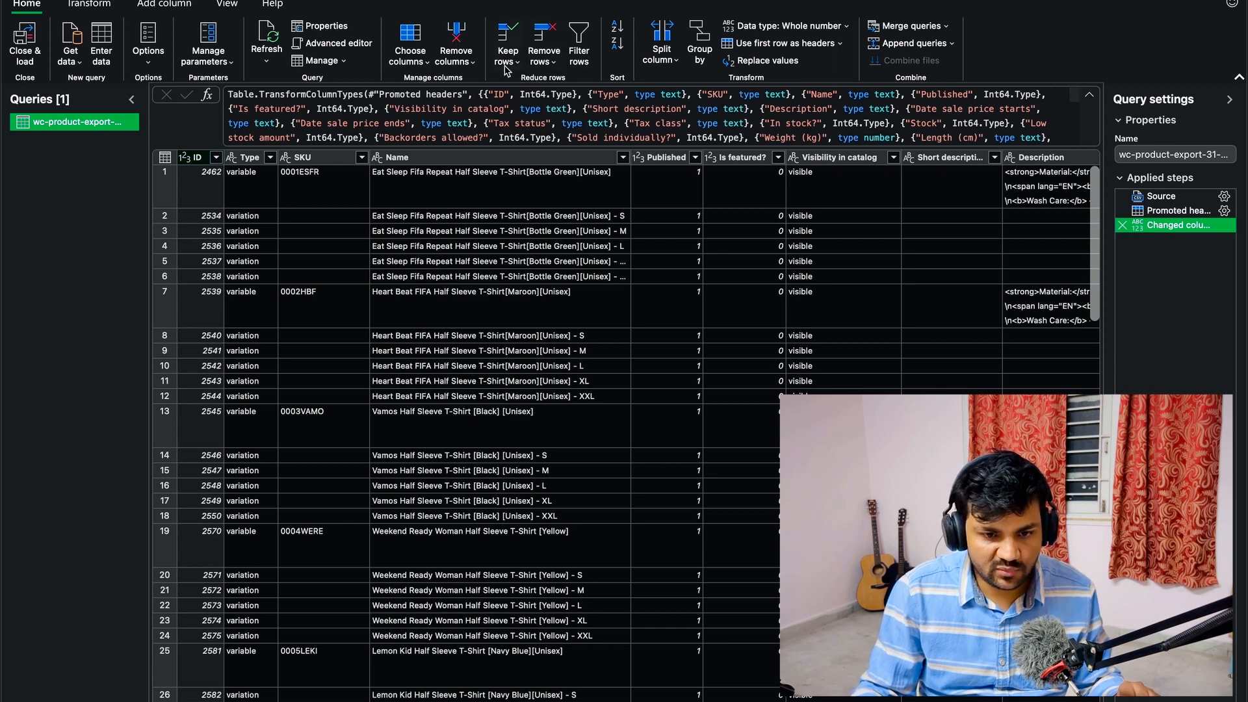
# - Keep only the SKU, Name, In stock?, Stock, Low stock amount, Sale price and Regular price columns in the query
pyautogui.click(426, 57)
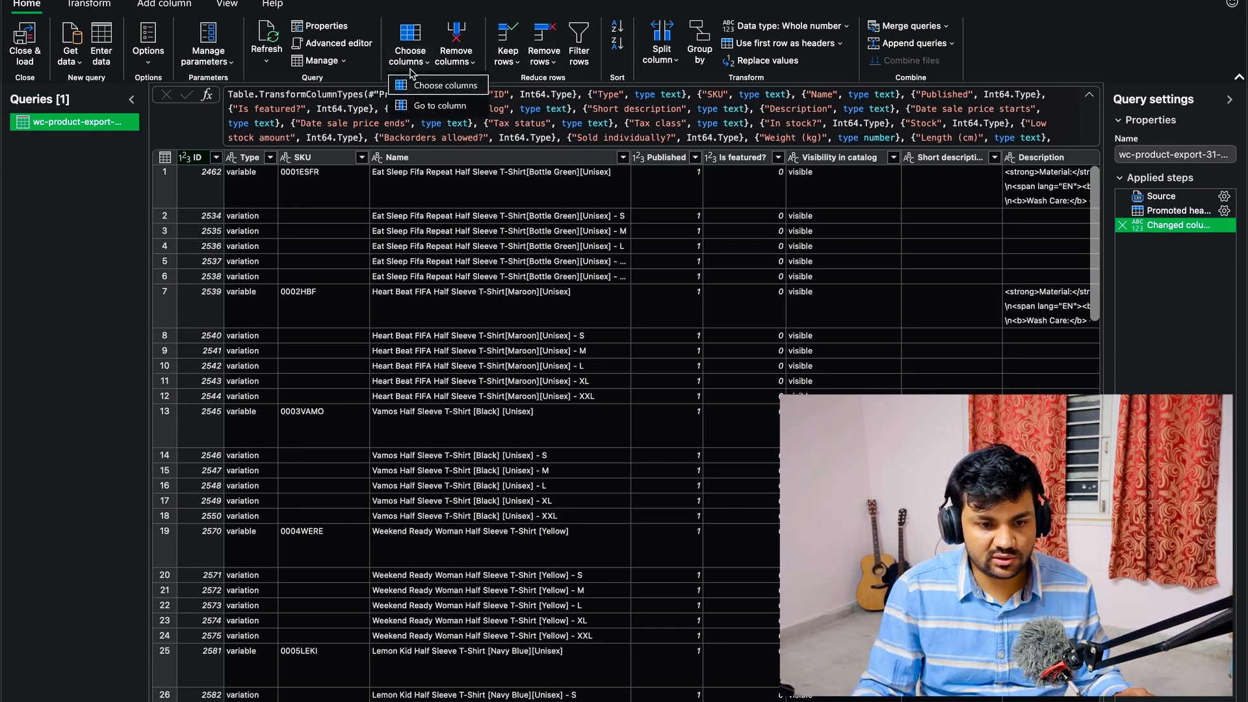
pyautogui.click(444, 87)
pyautogui.scroll(-15, 551, 396)
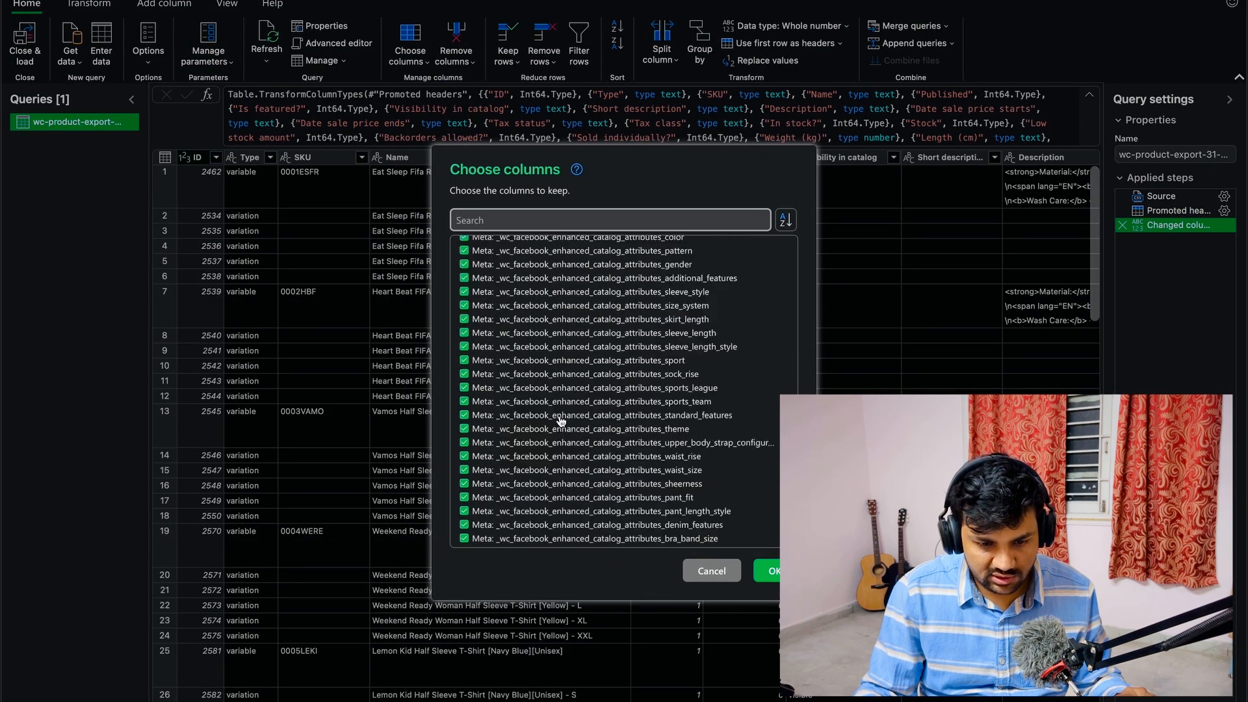
pyautogui.scroll(20, 547, 416)
pyautogui.click(465, 248)
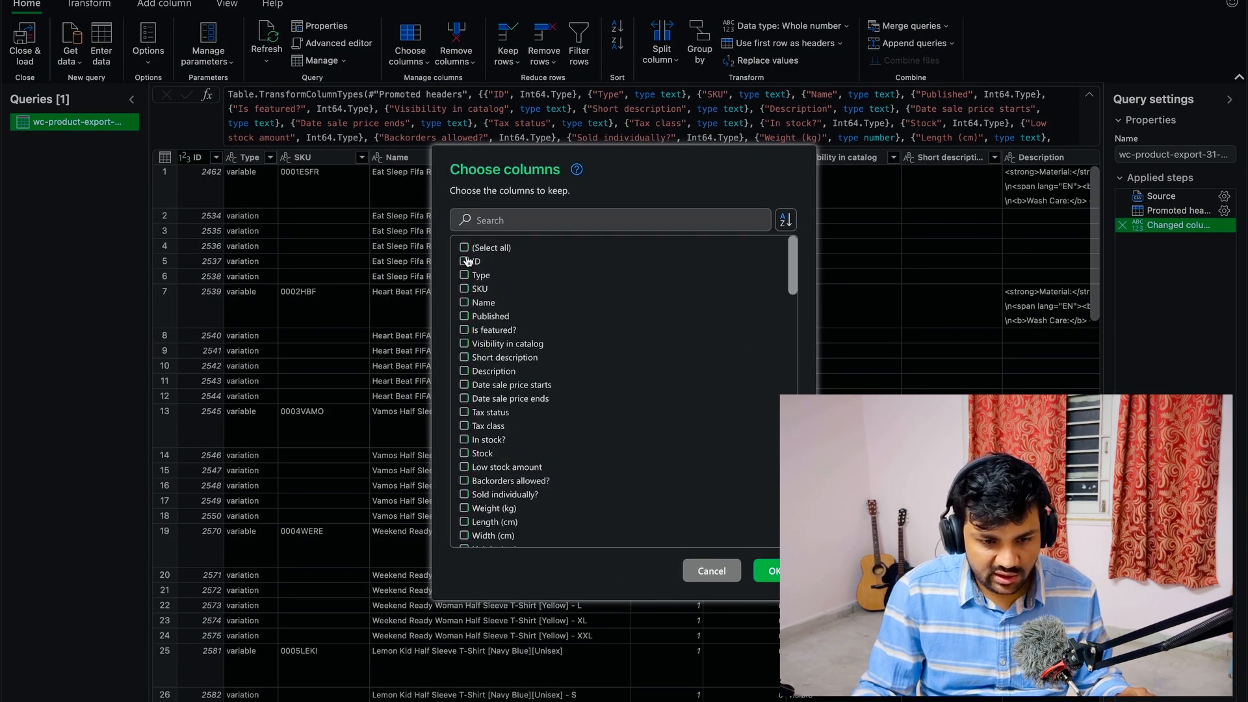
pyautogui.click(464, 303)
pyautogui.scroll(-1, 466, 364)
pyautogui.click(465, 426)
pyautogui.click(465, 440)
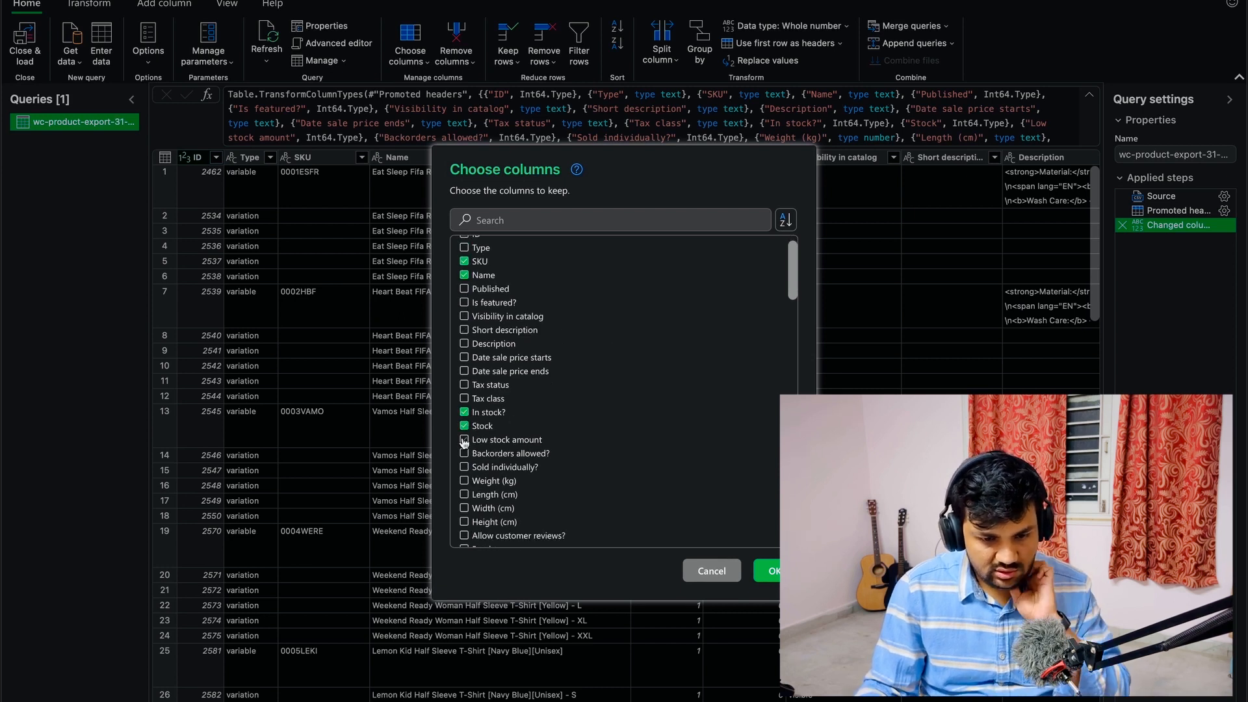
pyautogui.scroll(-3, 473, 456)
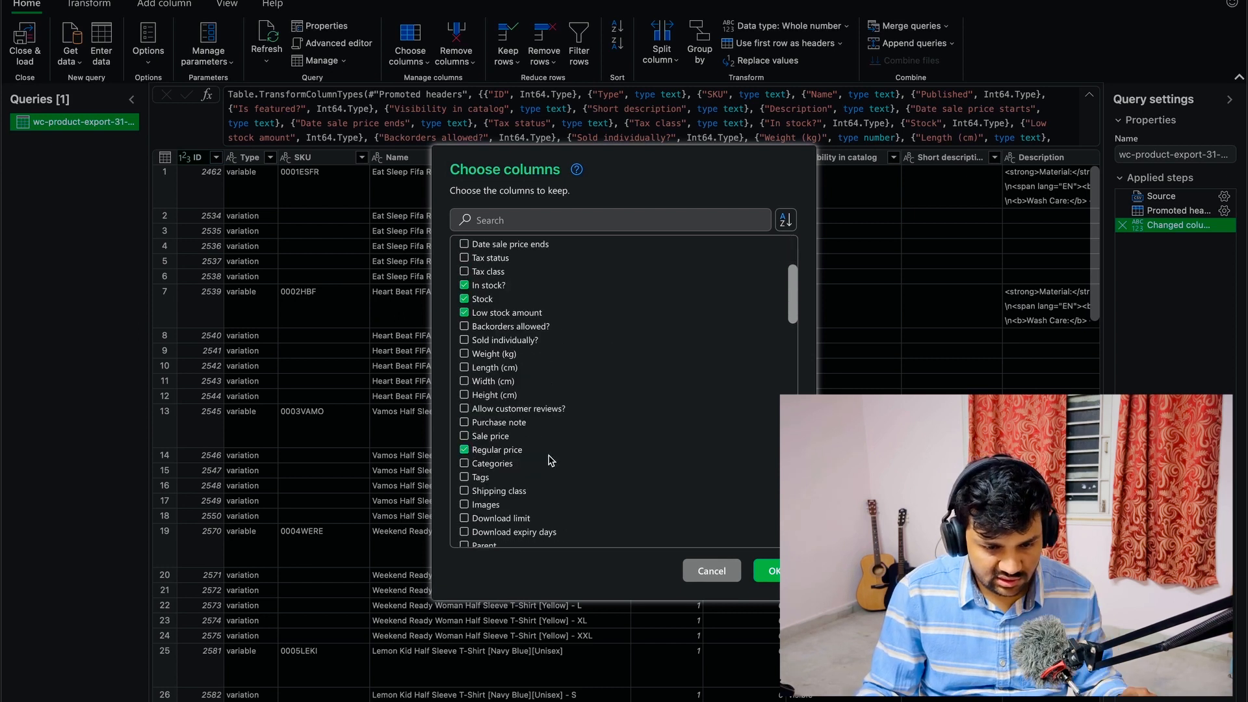
pyautogui.click(488, 436)
pyautogui.scroll(3, 498, 325)
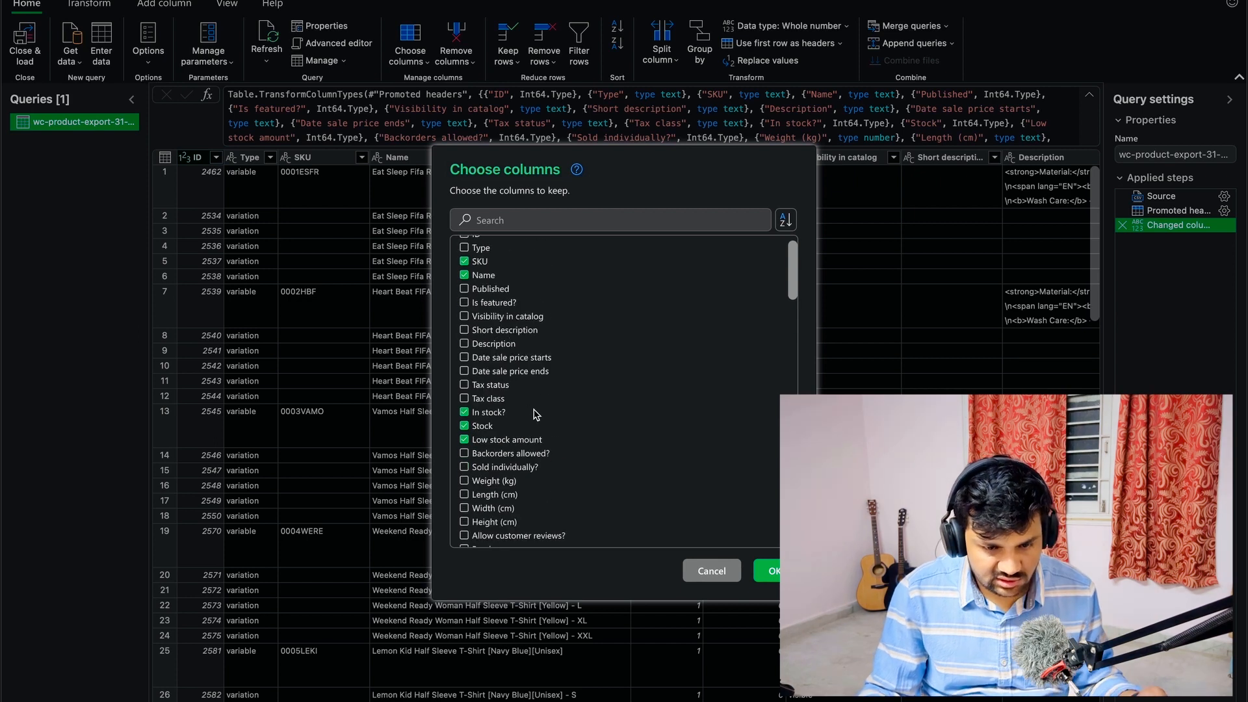
pyautogui.scroll(-10, 537, 415)
pyautogui.scroll(12, 537, 416)
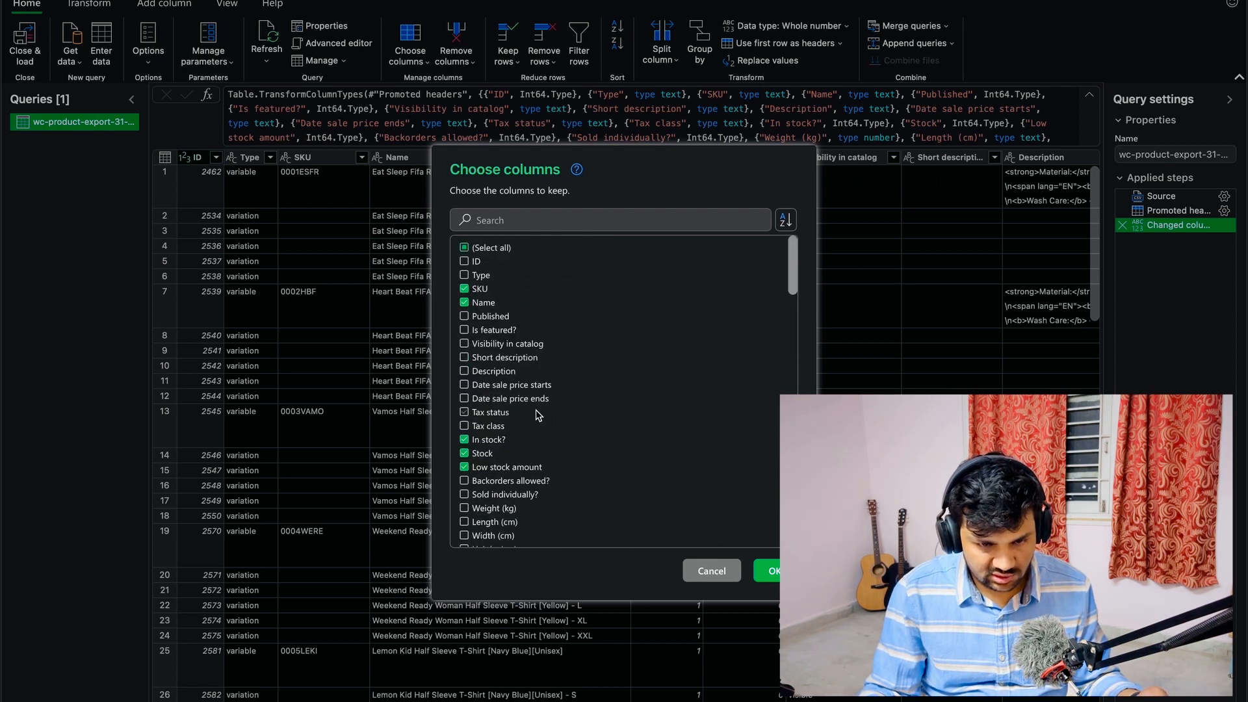
pyautogui.click(767, 570)
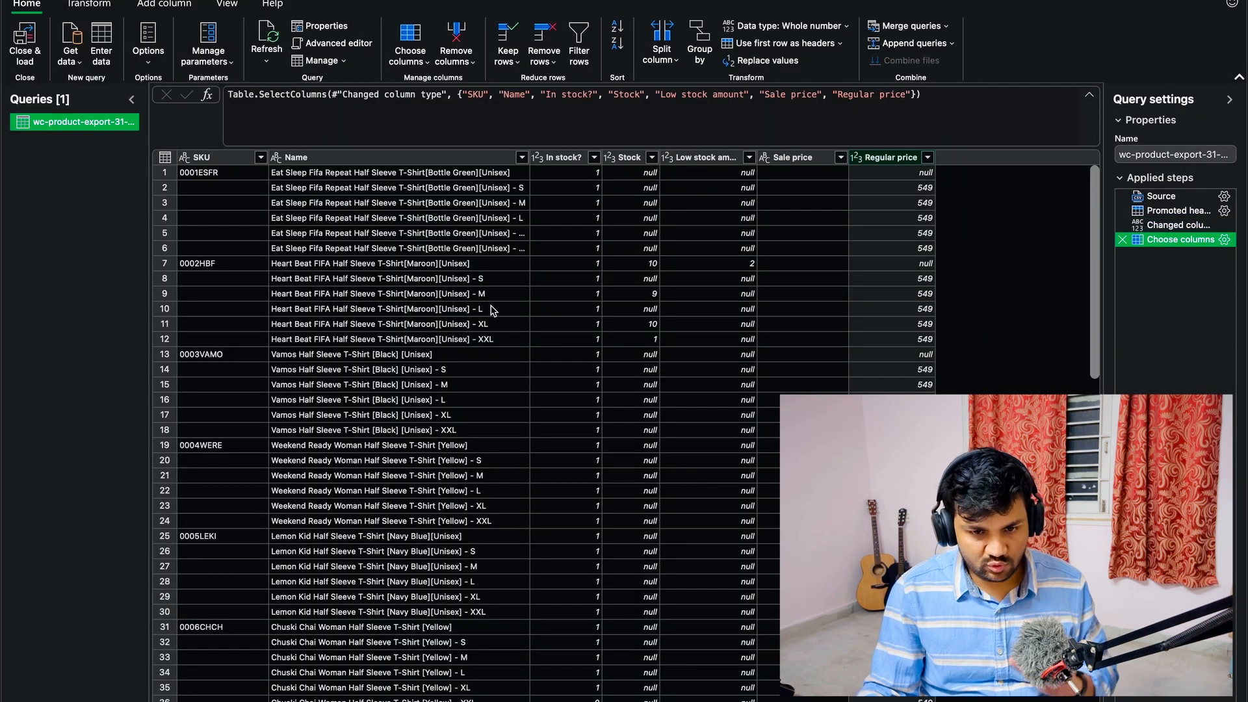
# - Inspect the parent and size variation entries in the Name column and widen the column to fit the full product names
pyautogui.click(492, 310)
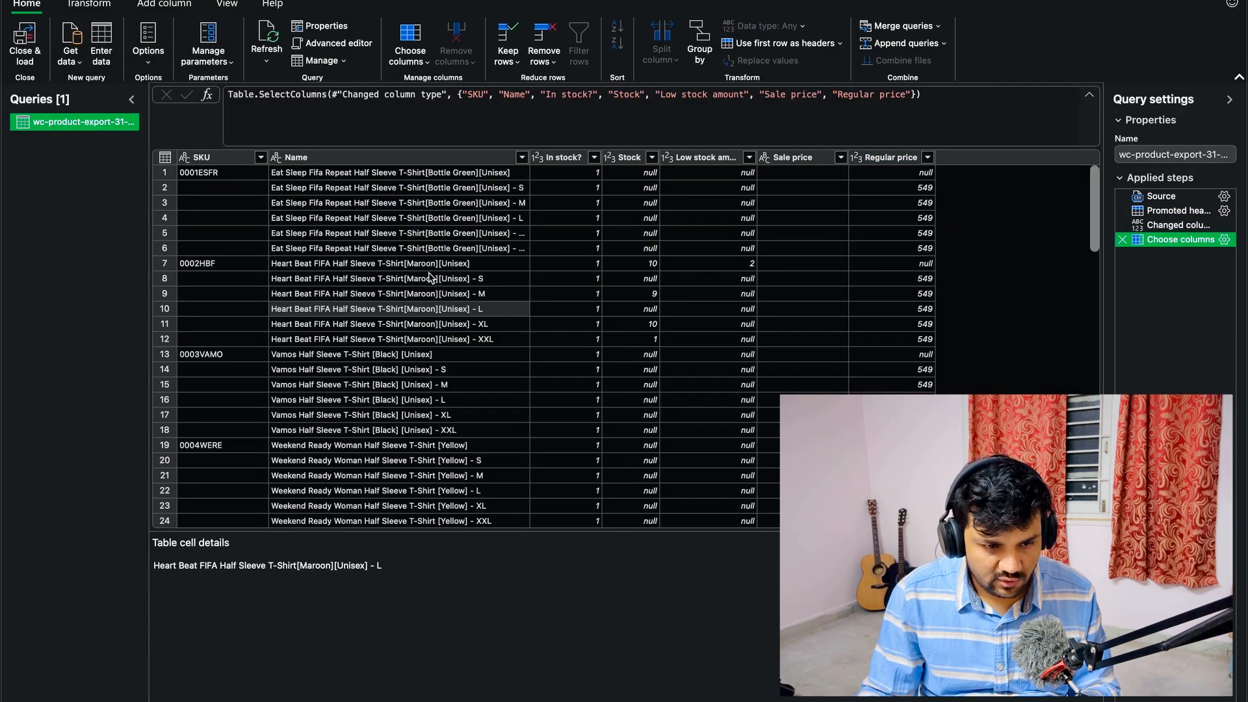
pyautogui.click(367, 204)
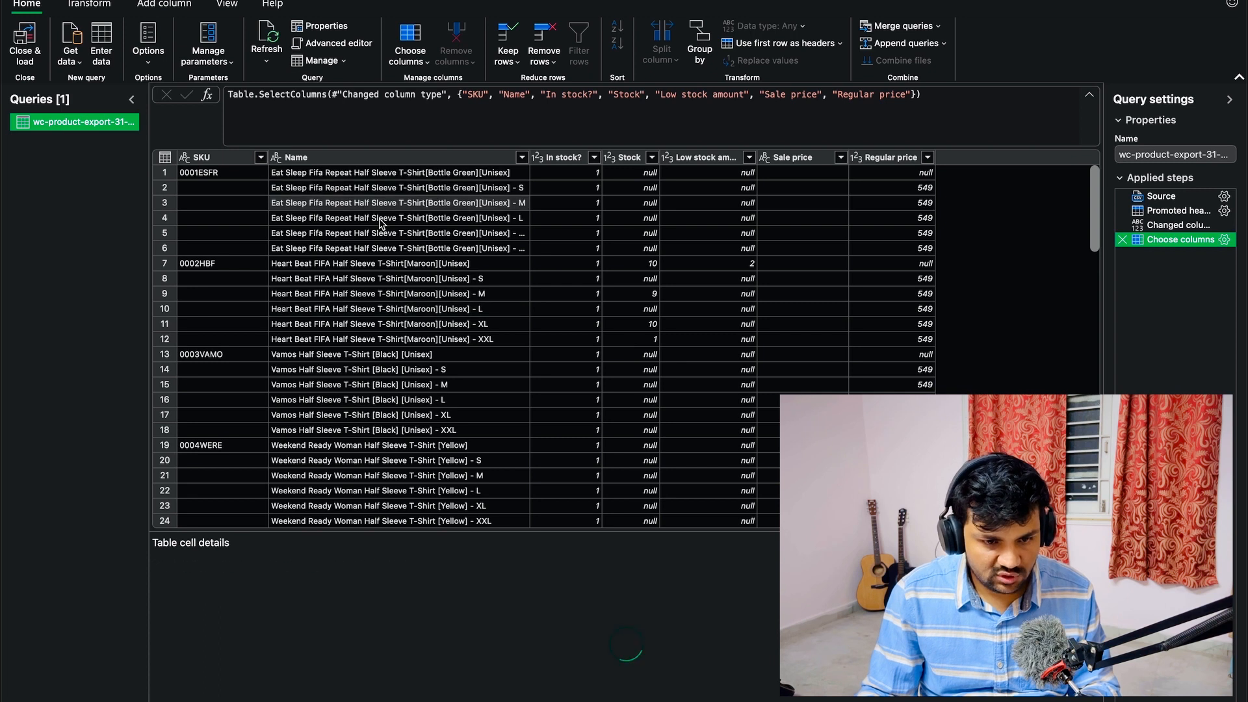
pyautogui.click(381, 223)
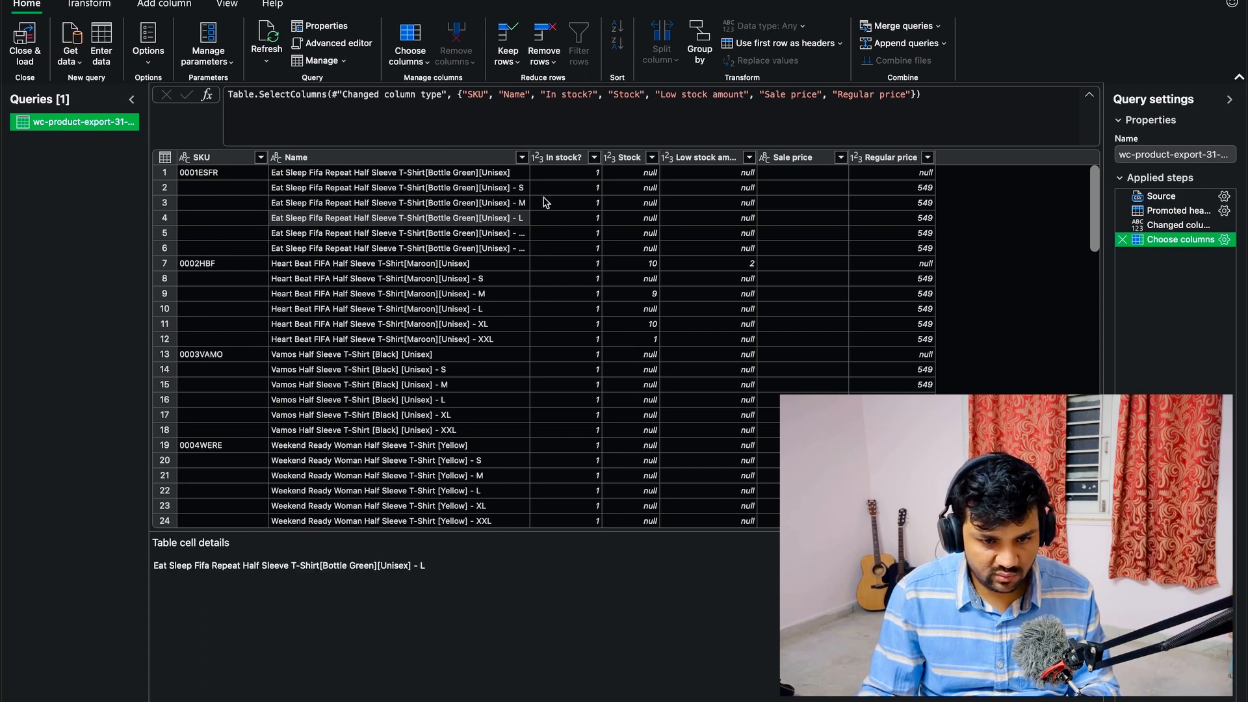
pyautogui.click(459, 174)
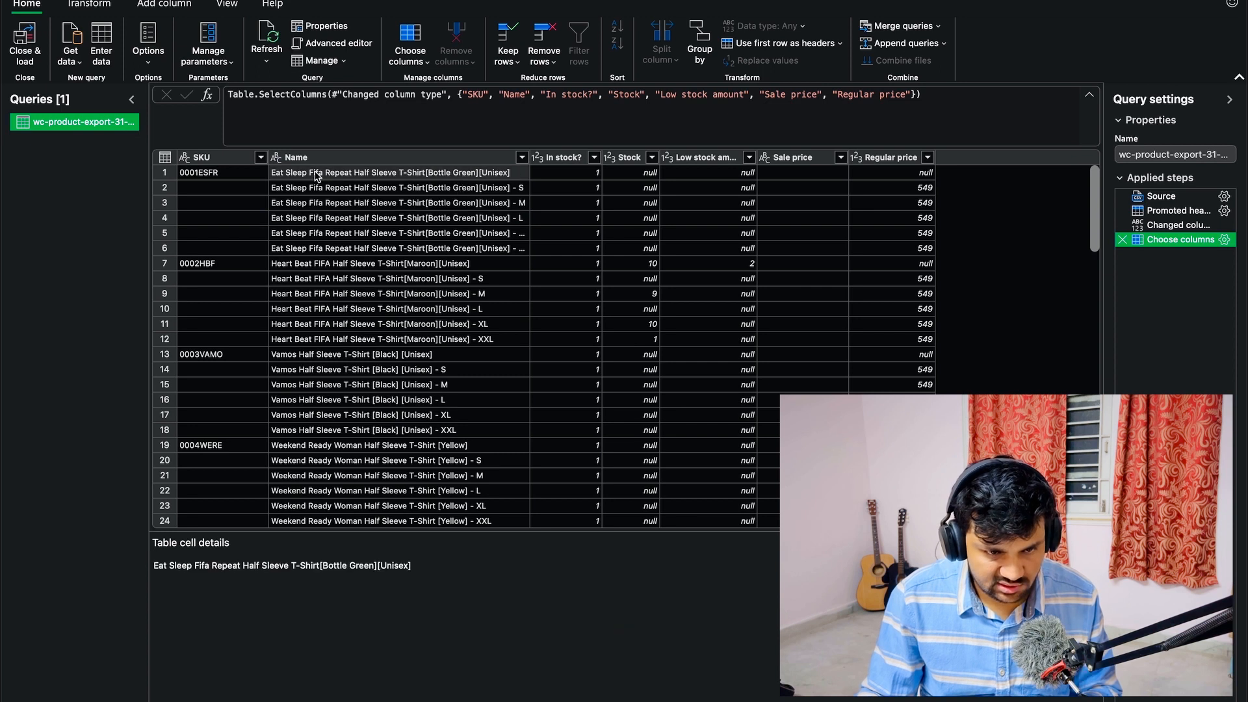
pyautogui.click(387, 192)
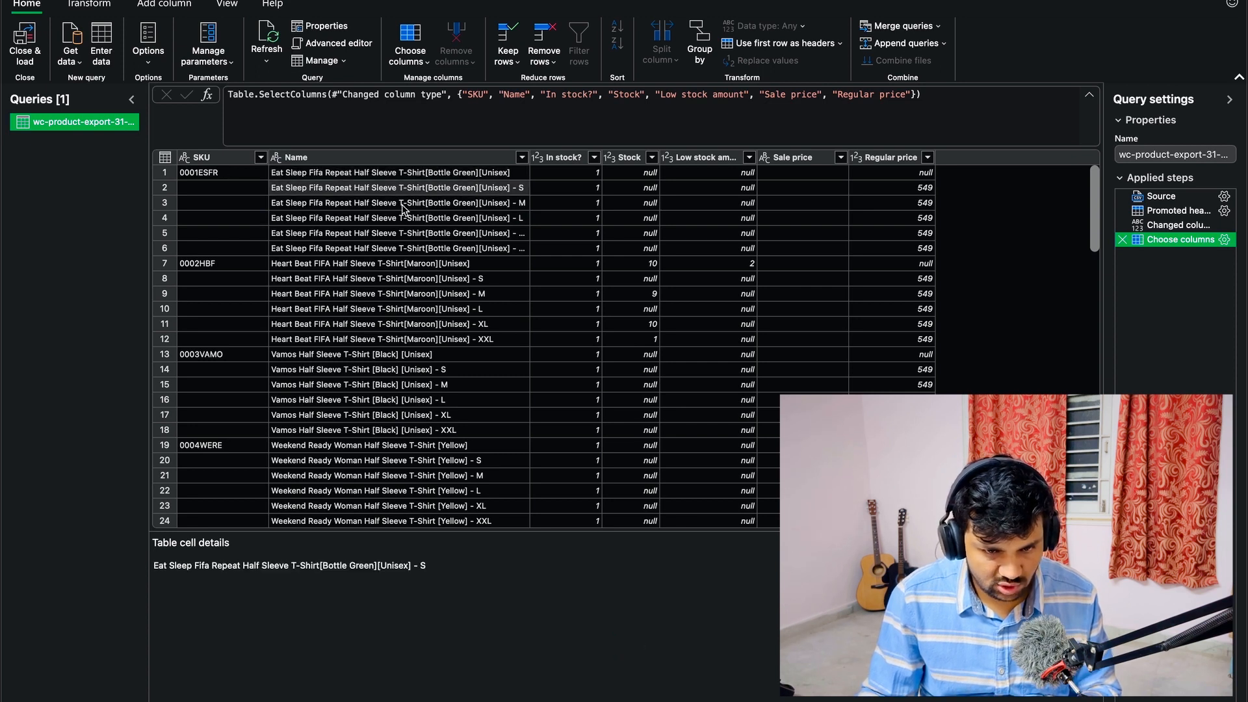
pyautogui.doubleClick(531, 162)
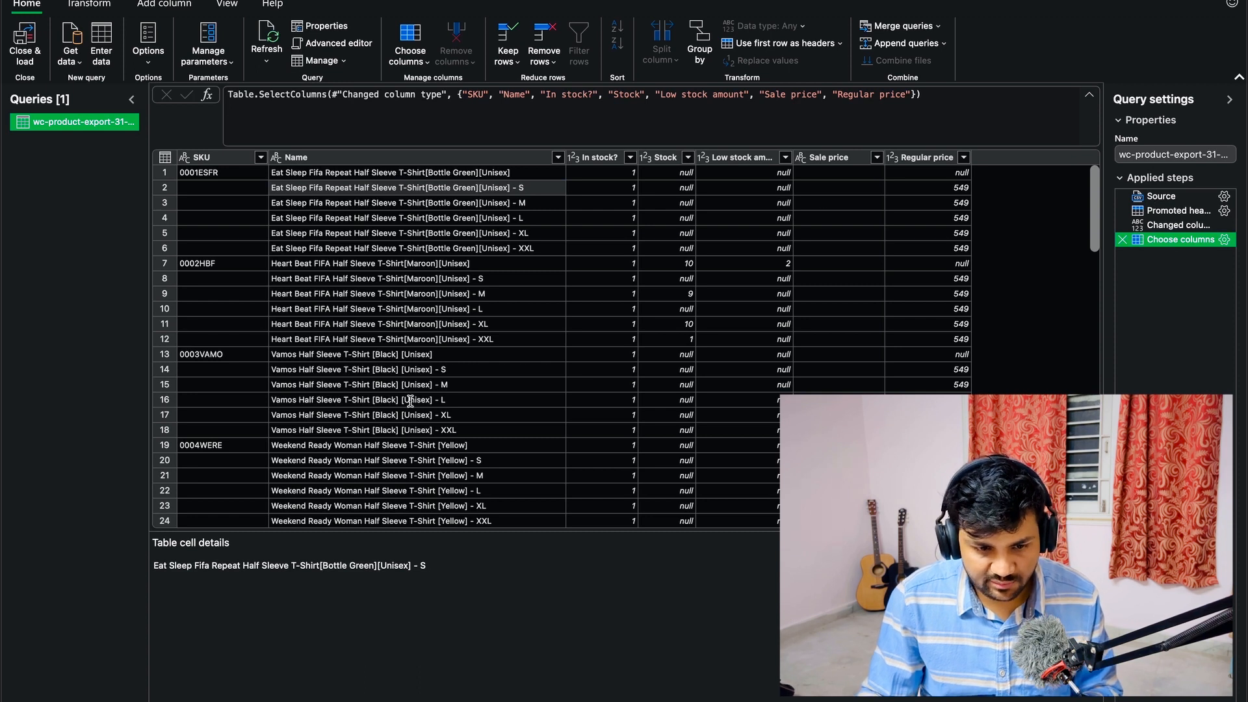
# - Review the Source step's file setting without changing it, plus the Promoted headers and Changed column type steps
pyautogui.click(1136, 198)
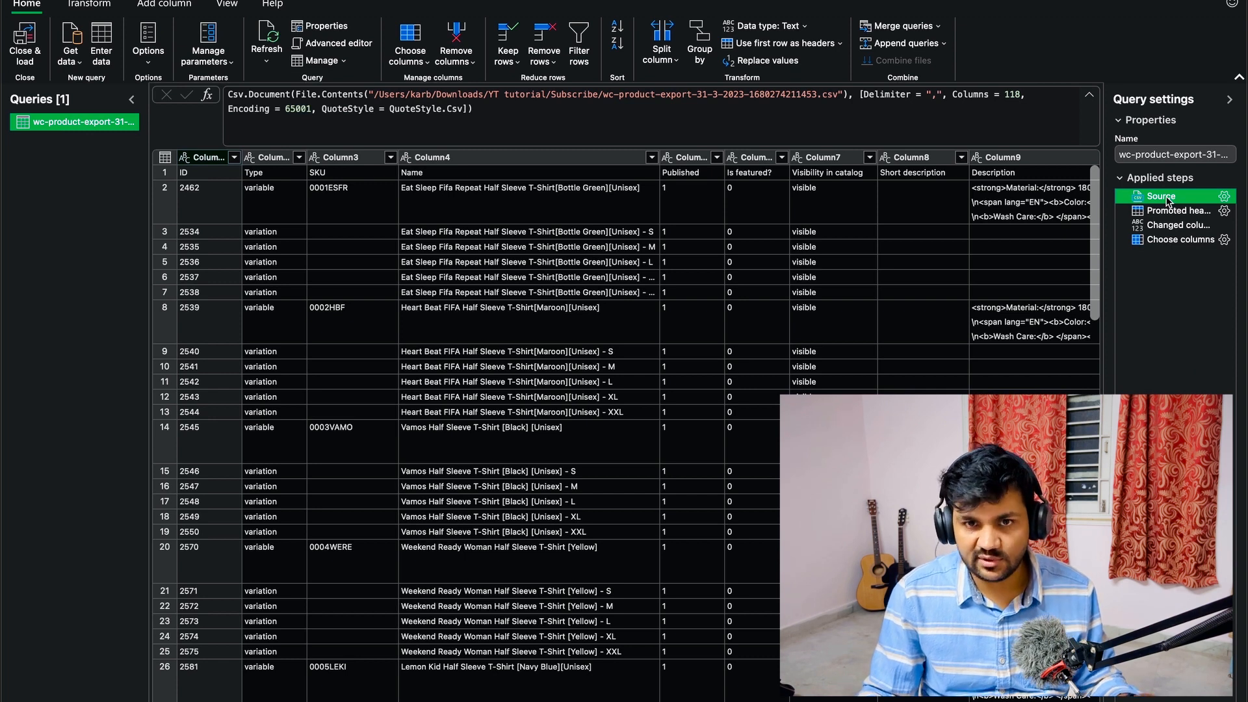
pyautogui.click(1224, 196)
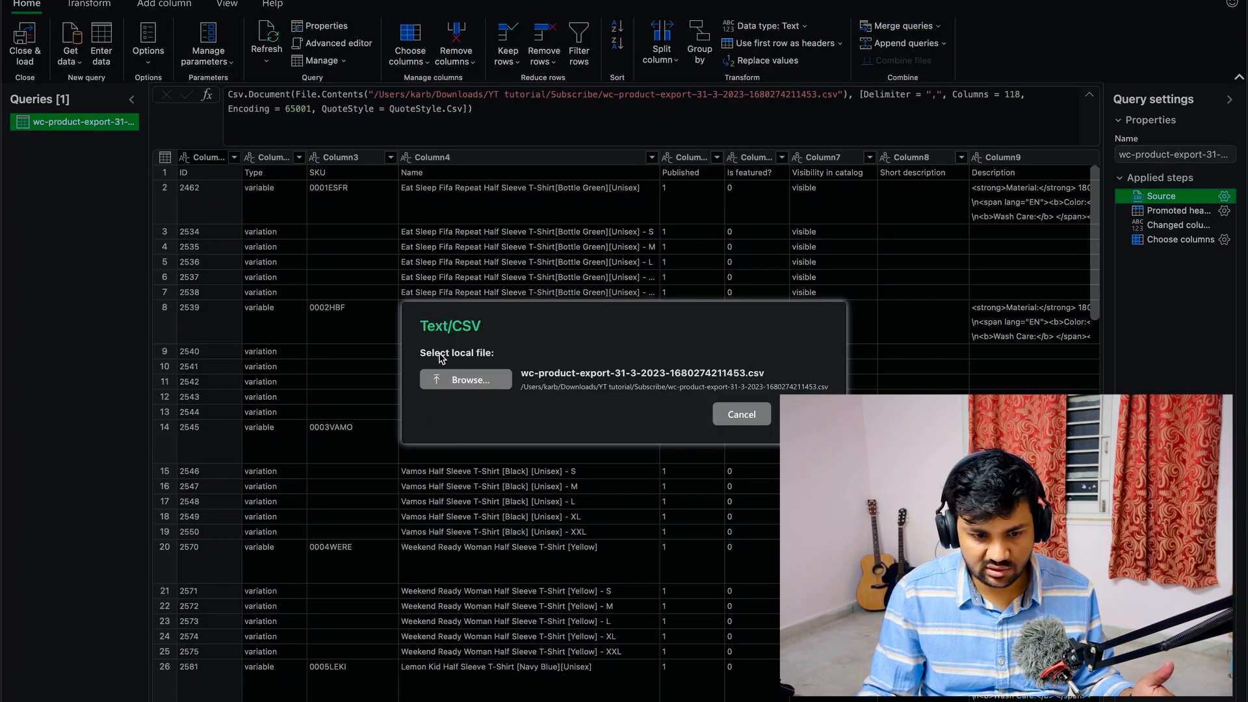
pyautogui.click(471, 381)
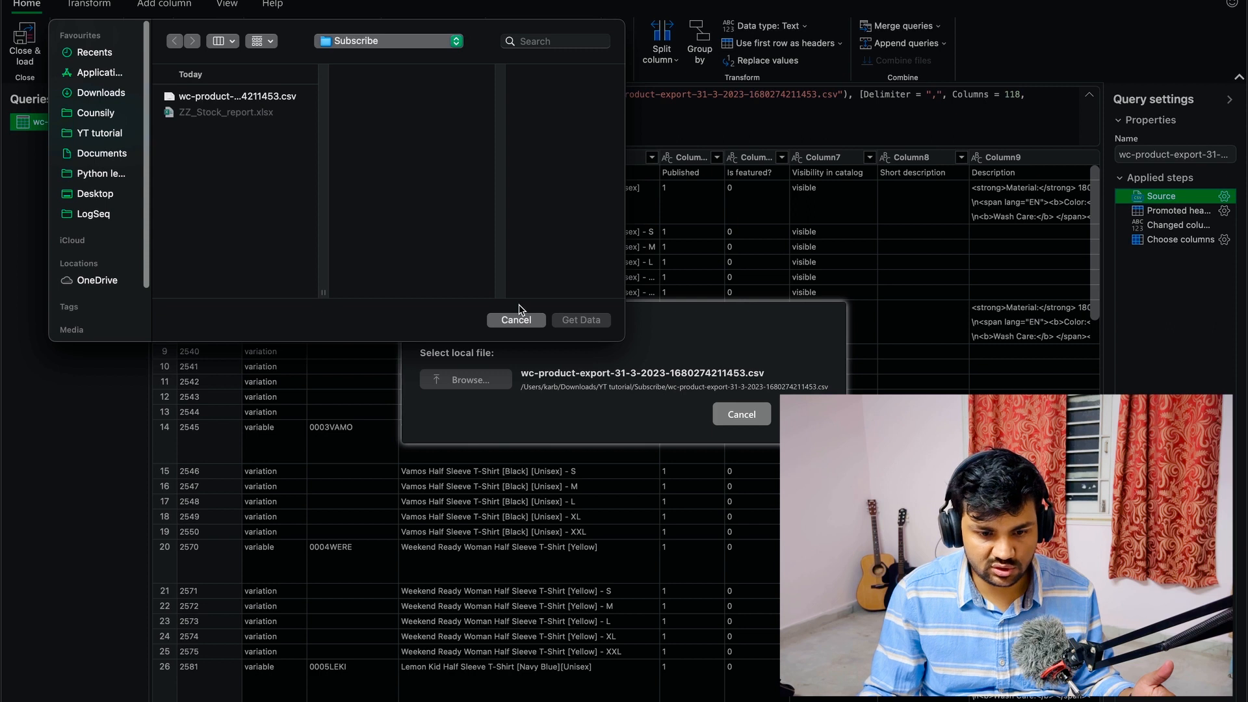
pyautogui.click(516, 320)
pyautogui.click(1173, 212)
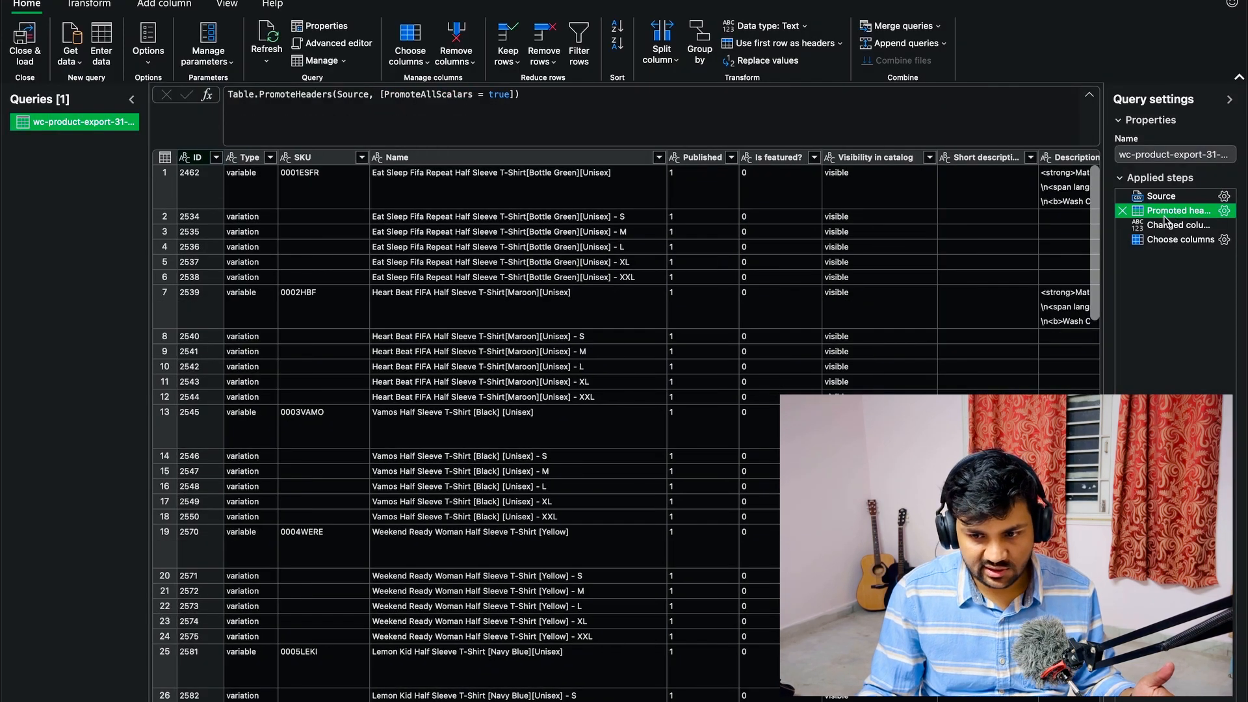
pyautogui.click(1166, 224)
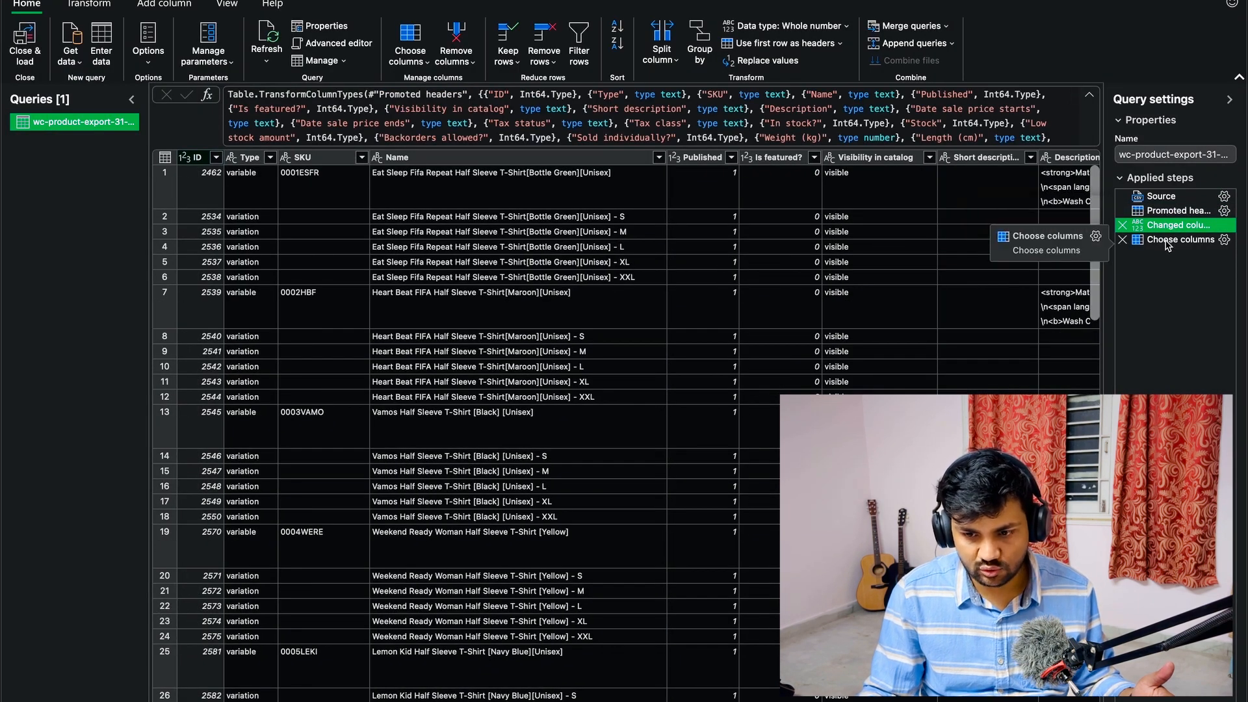
# - Edit the Choose columns step to also keep the Parent, Attribute 1 name and Attribute 1 value(s) columns
pyautogui.click(1176, 240)
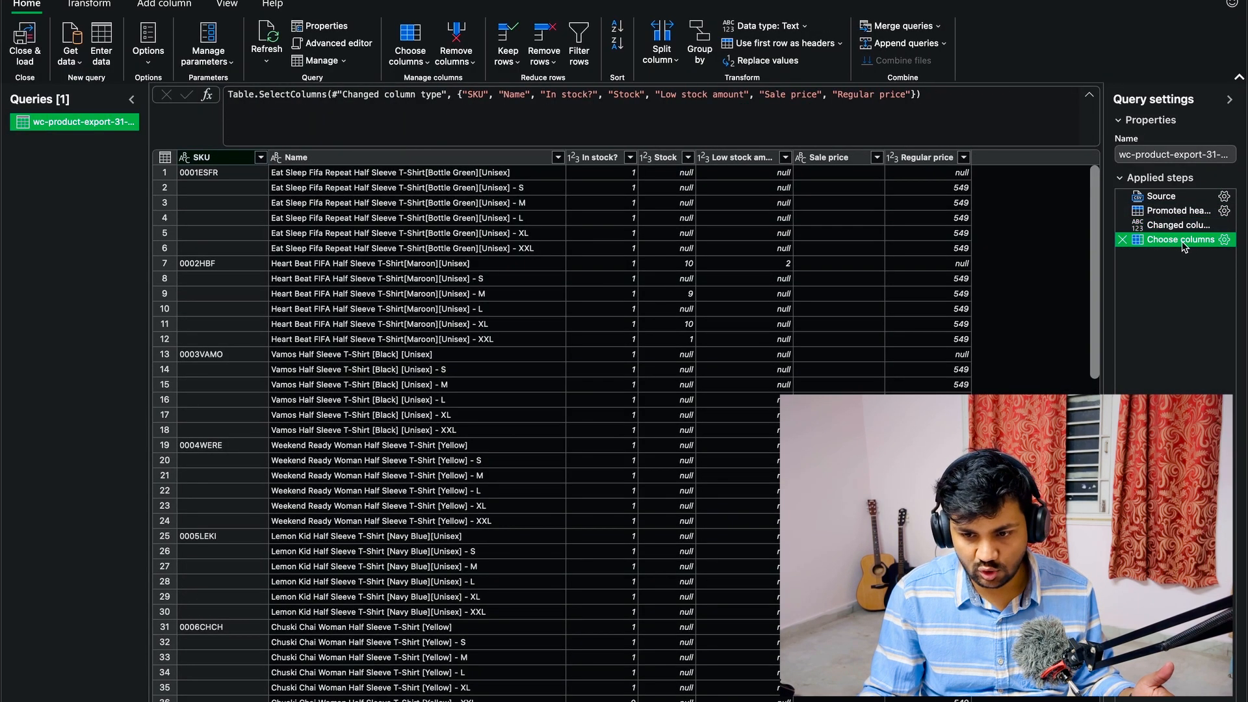
pyautogui.click(1221, 240)
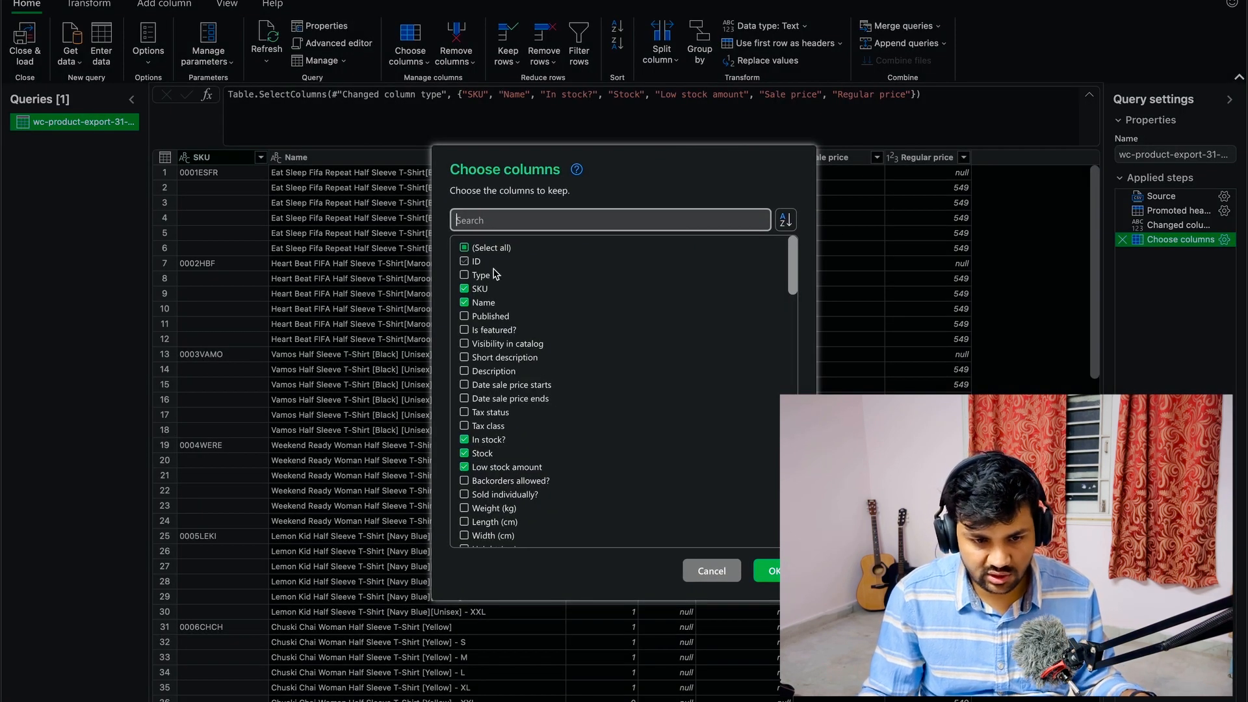
pyautogui.scroll(-3, 544, 403)
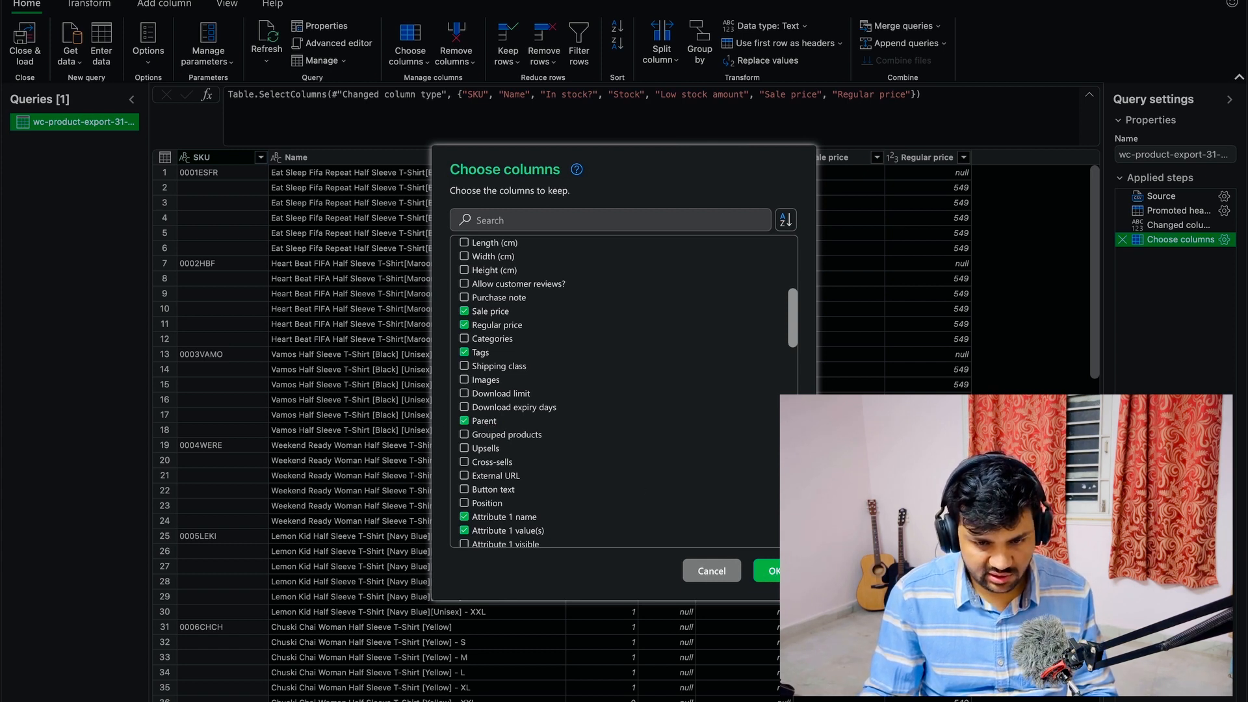
# - Move the Parent column between the SKU and Name columns
pyautogui.click(845, 162)
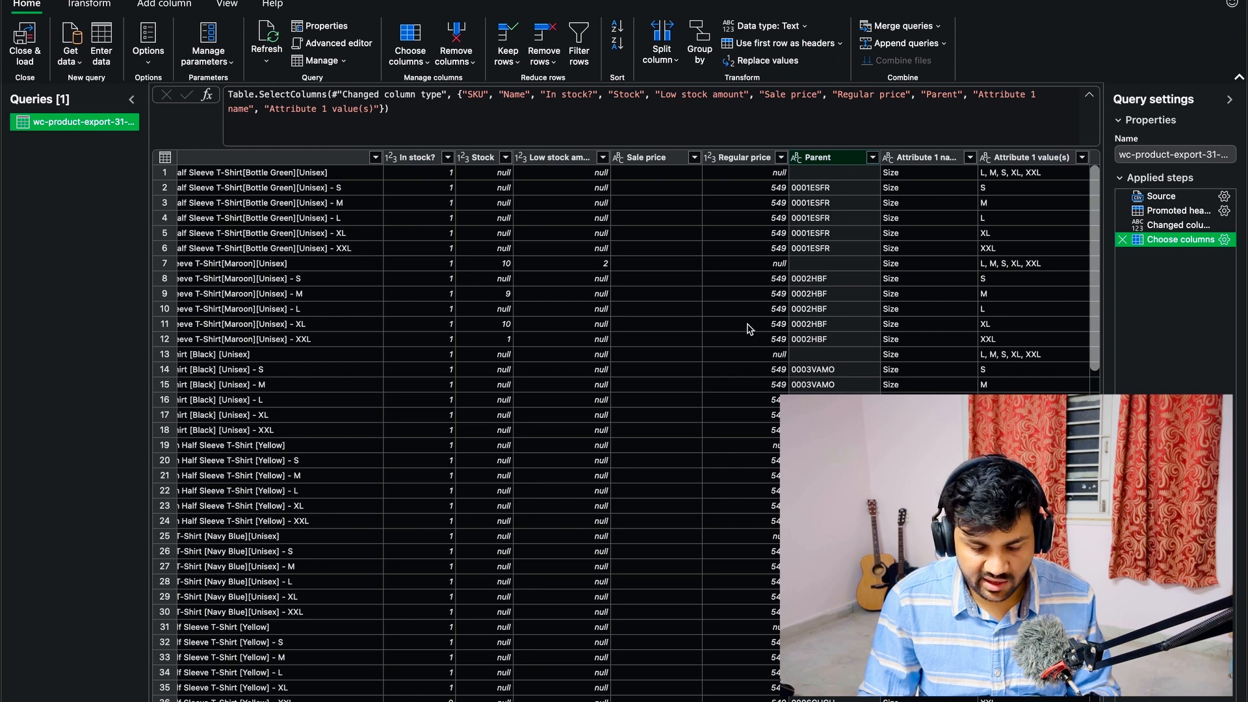
pyautogui.hscroll(-5, 731, 663)
pyautogui.moveTo(1022, 158); pyautogui.dragTo(260, 166)
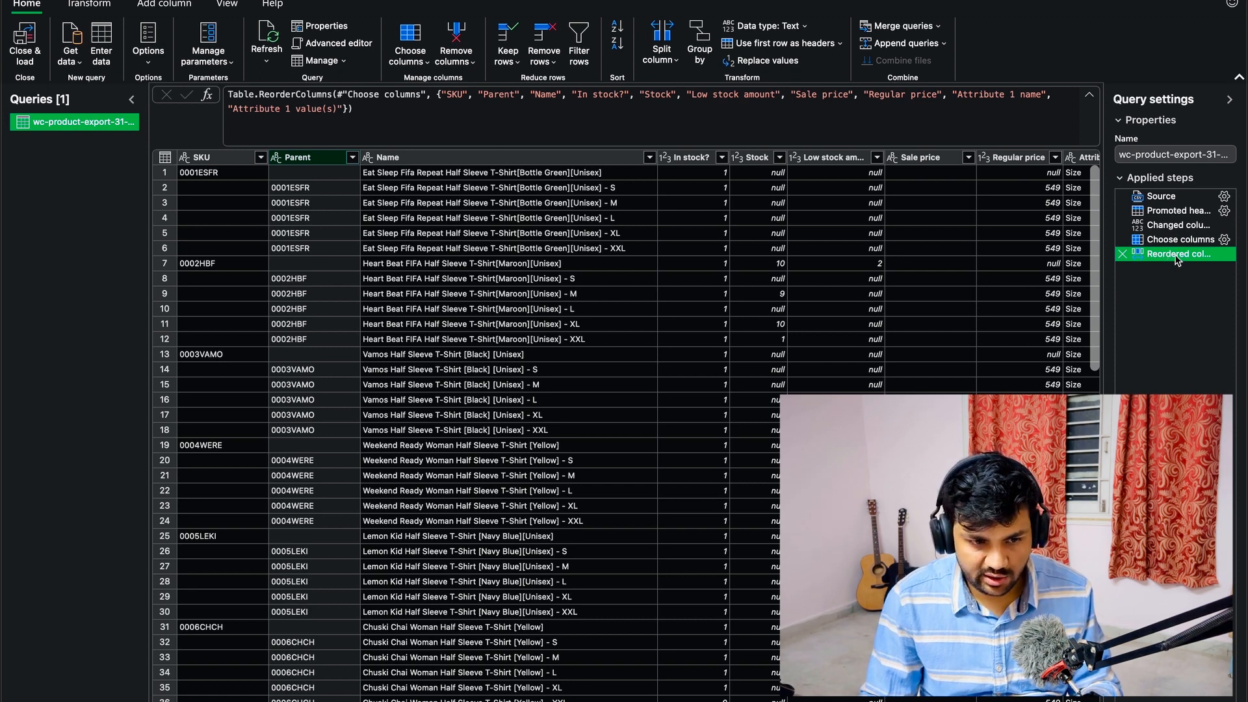
# - Merge the SKU and Parent columns into one column named Merged, using no separator
pyautogui.keyDown('super'); pyautogui.click(244, 160); pyautogui.keyUp('super')
pyautogui.rightClick(295, 156)
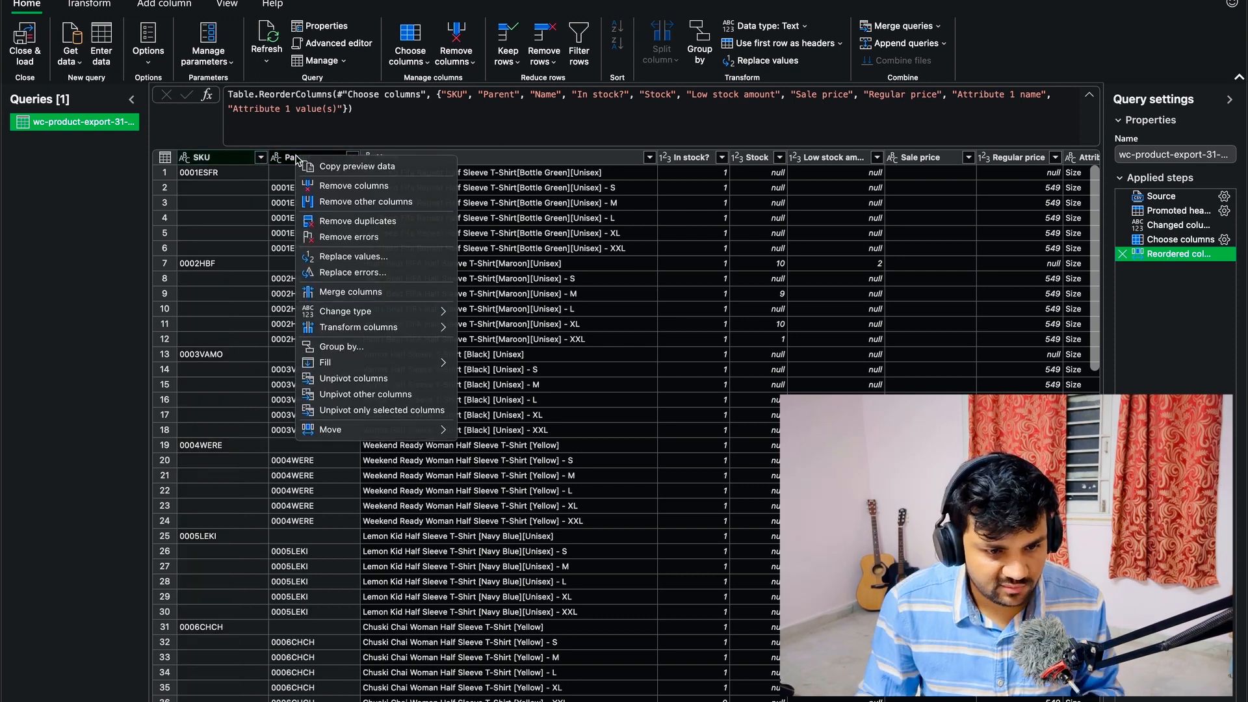
pyautogui.click(357, 294)
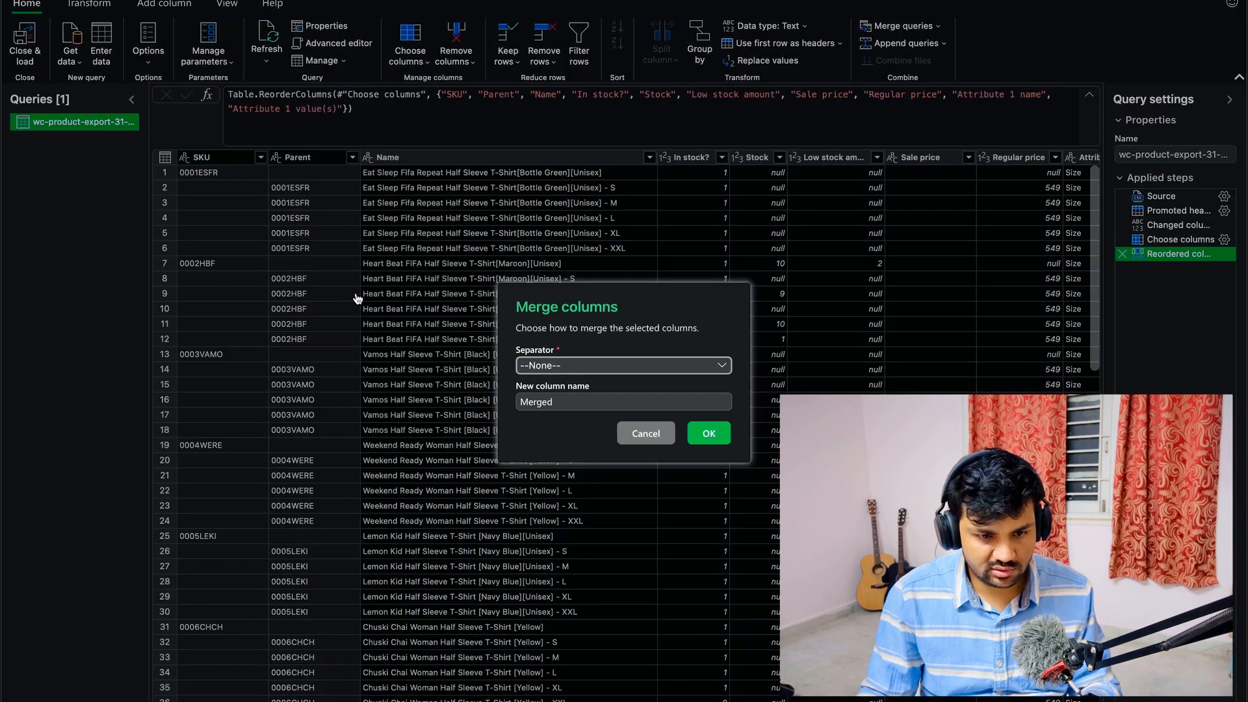
pyautogui.click(575, 367)
pyautogui.click(672, 339)
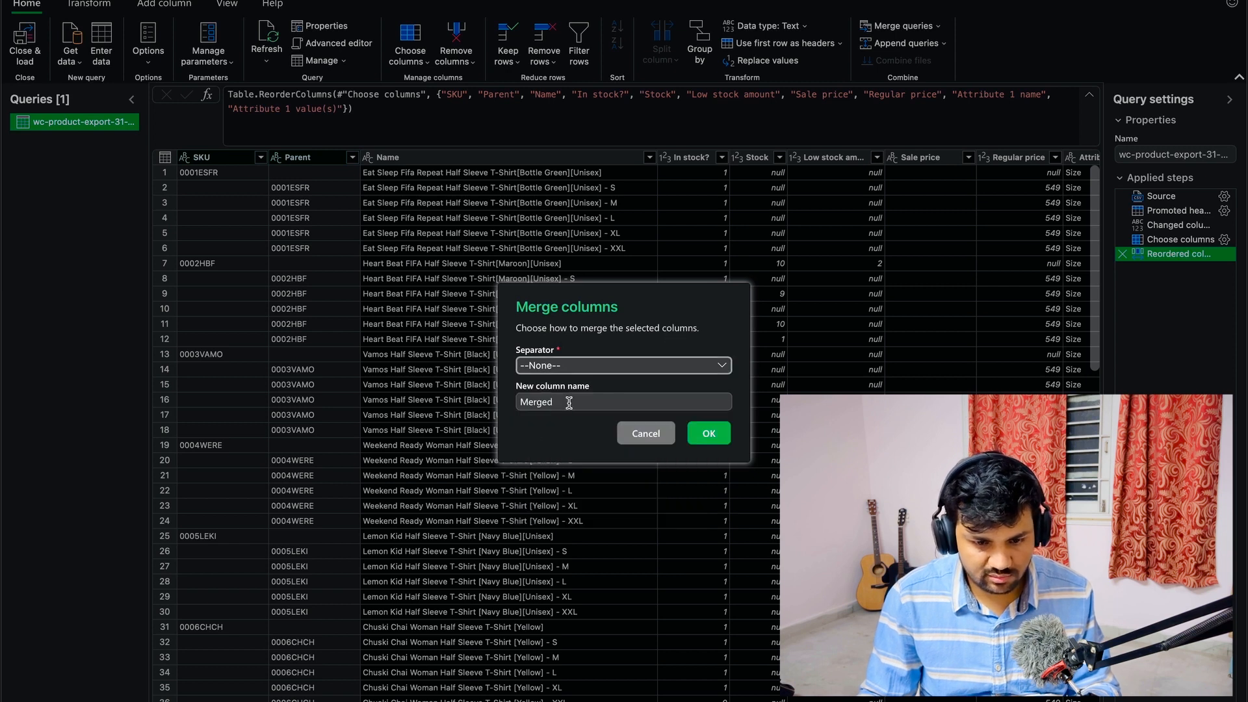
pyautogui.click(709, 433)
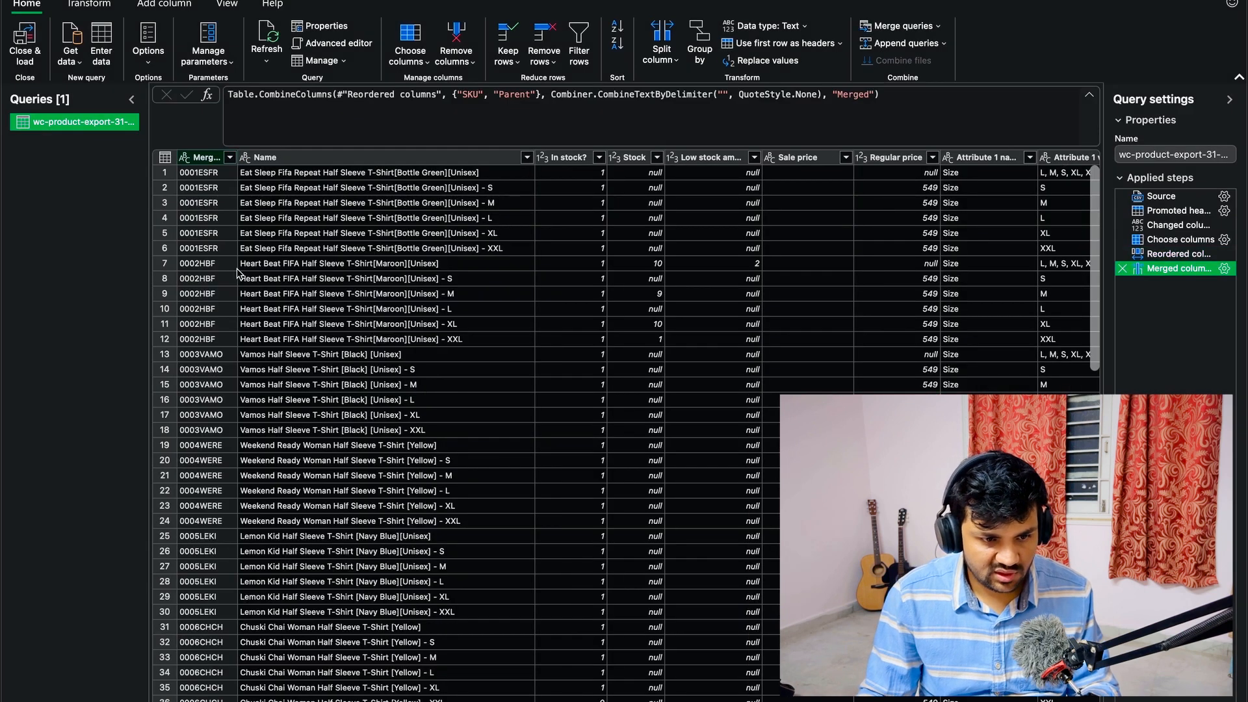
# - Check the merged codes down the whole column and rename the Merged column as SKU
pyautogui.scroll(-5, 208, 584)
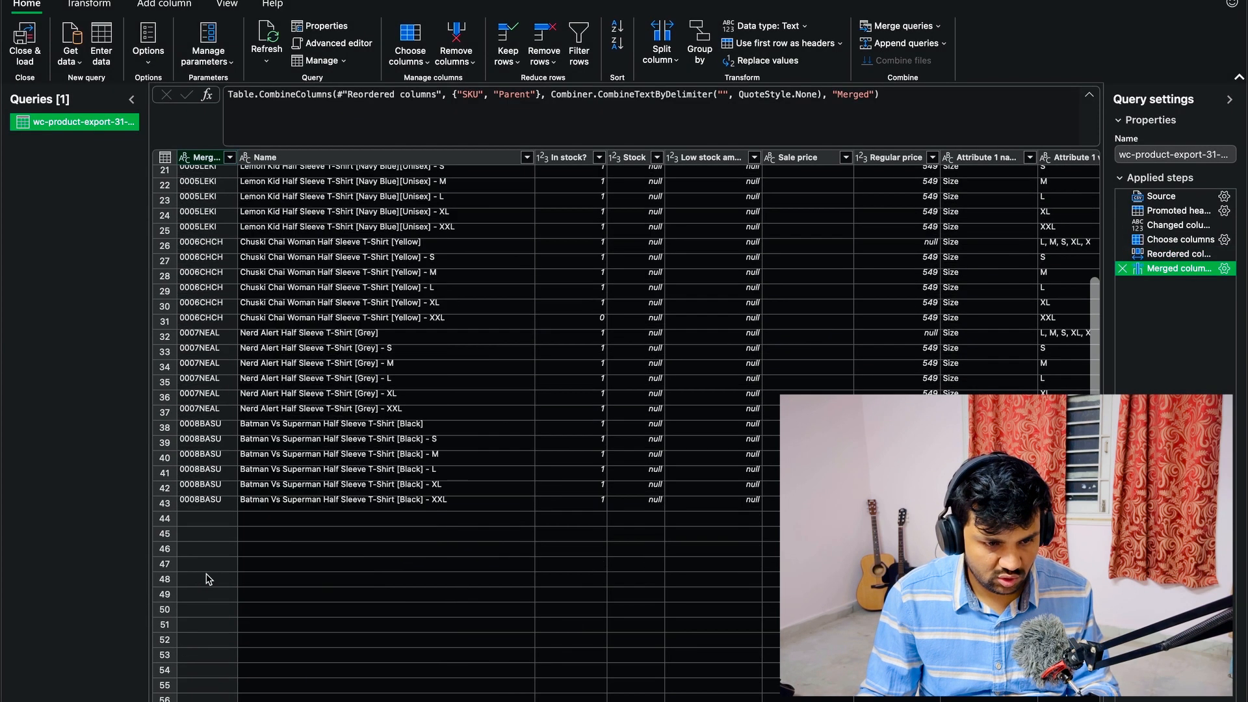
pyautogui.scroll(5, 208, 579)
pyautogui.doubleClick(202, 156)
pyautogui.write('SKU')
pyautogui.press('Return')
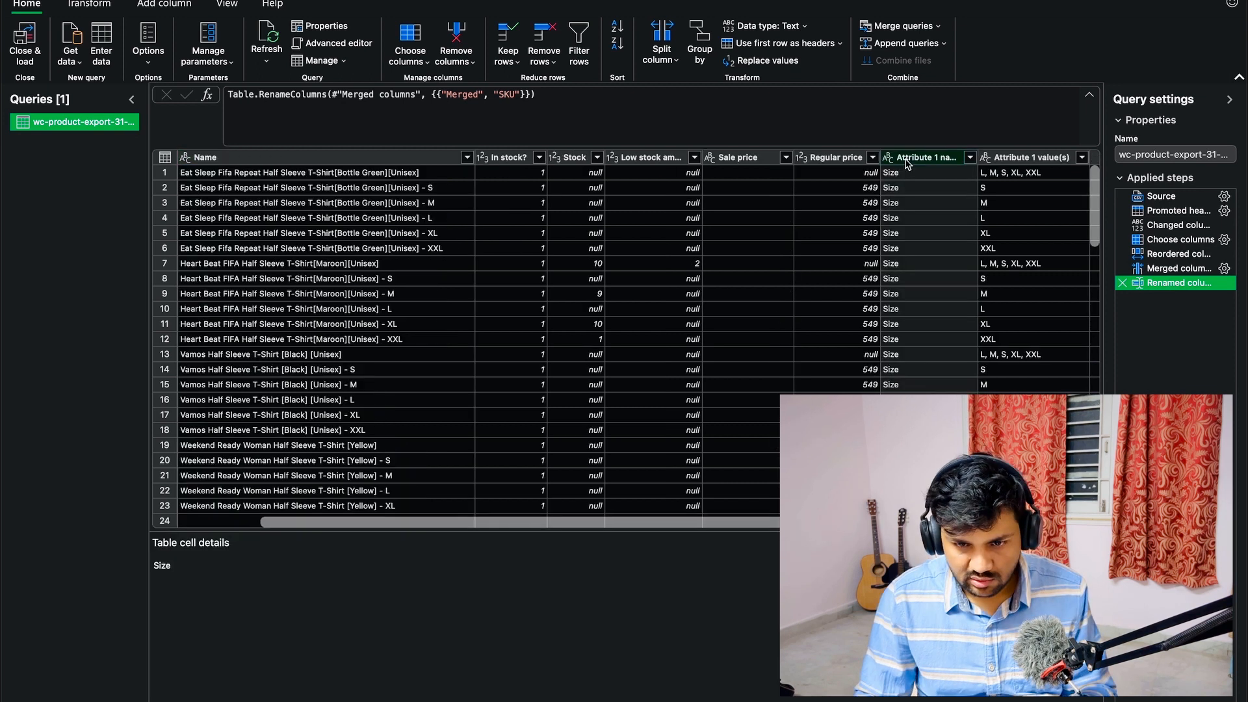
# - Remove the Attribute 1 name column from the query
pyautogui.click(905, 159)
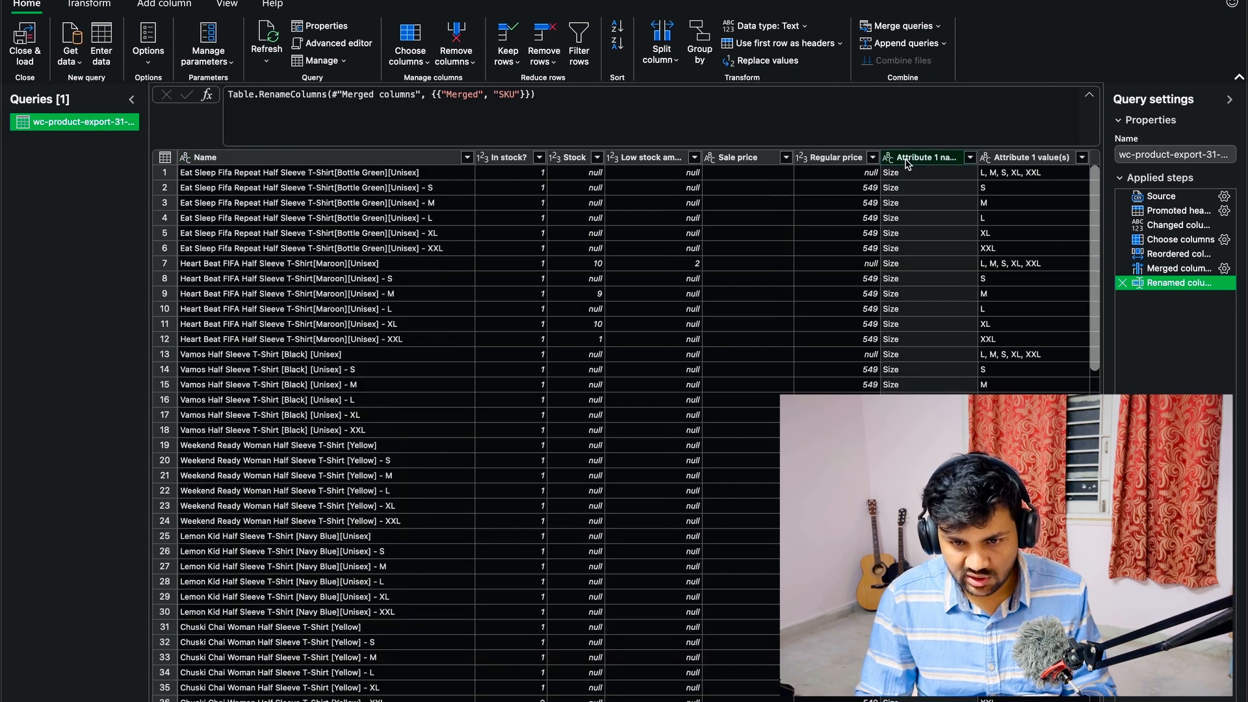
pyautogui.rightClick(926, 161)
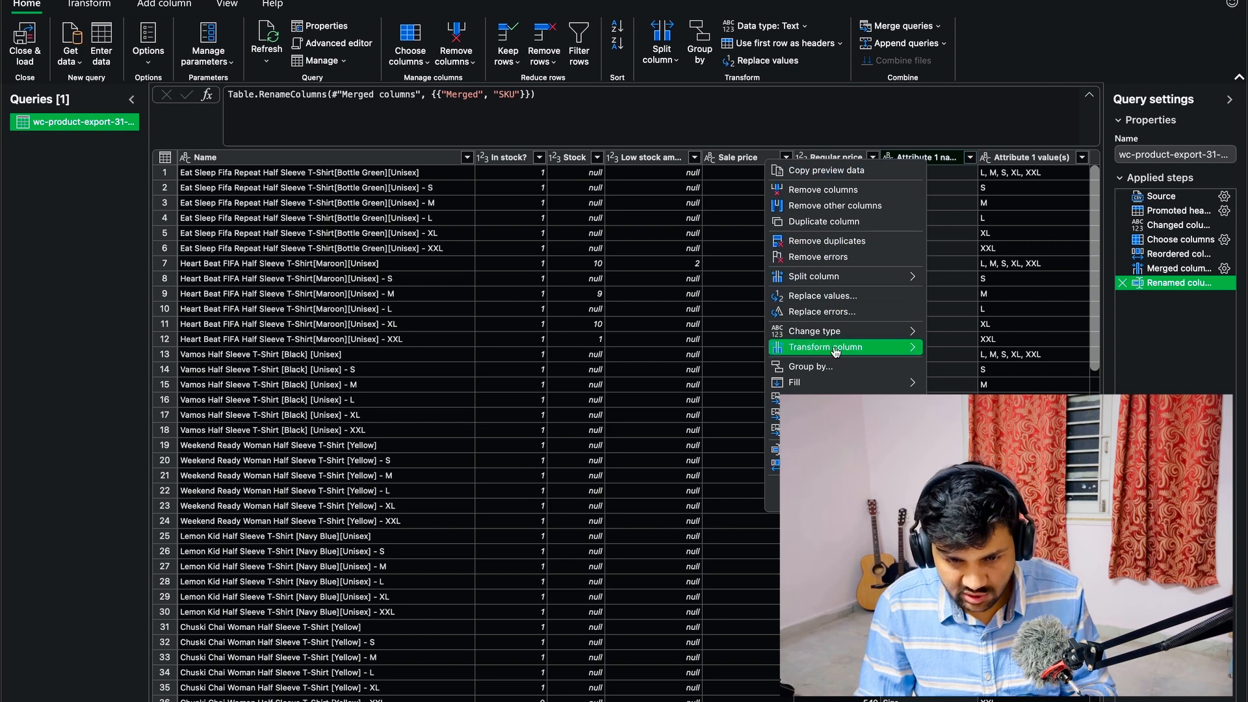
pyautogui.click(835, 194)
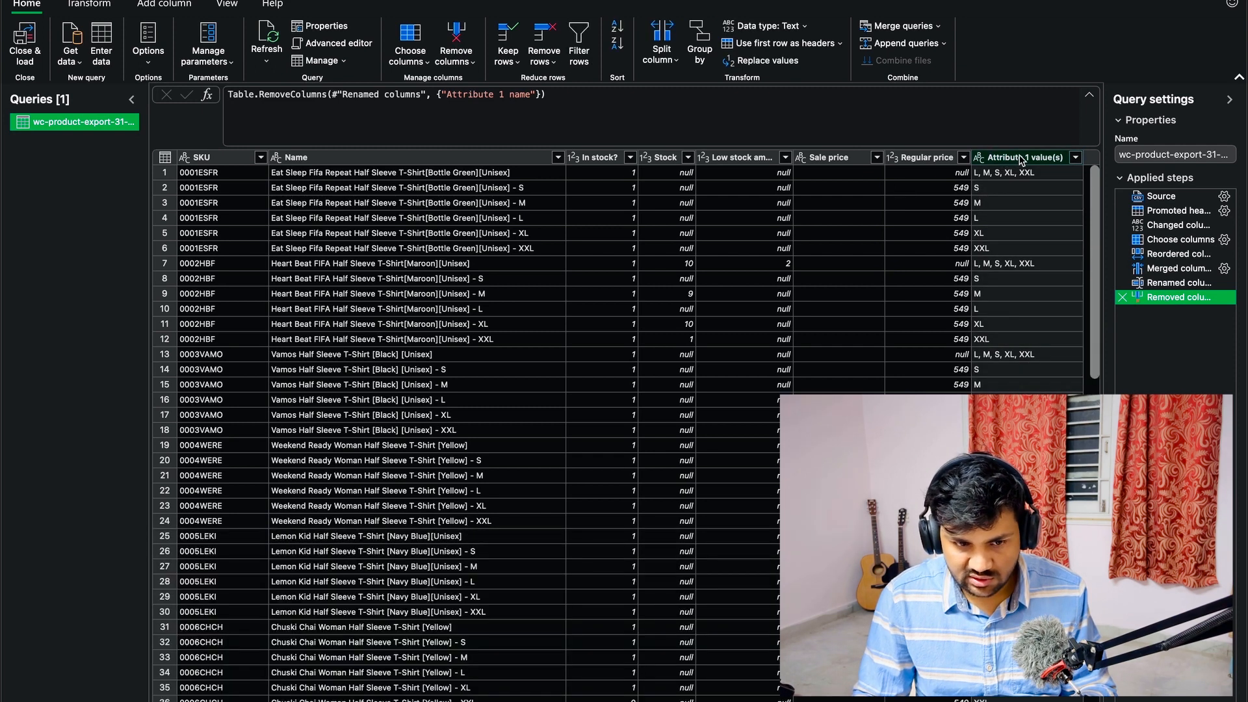
# - Move the Attribute 1 value(s) column directly after Name and load the query into the worksheet
pyautogui.moveTo(1029, 160); pyautogui.dragTo(604, 159)
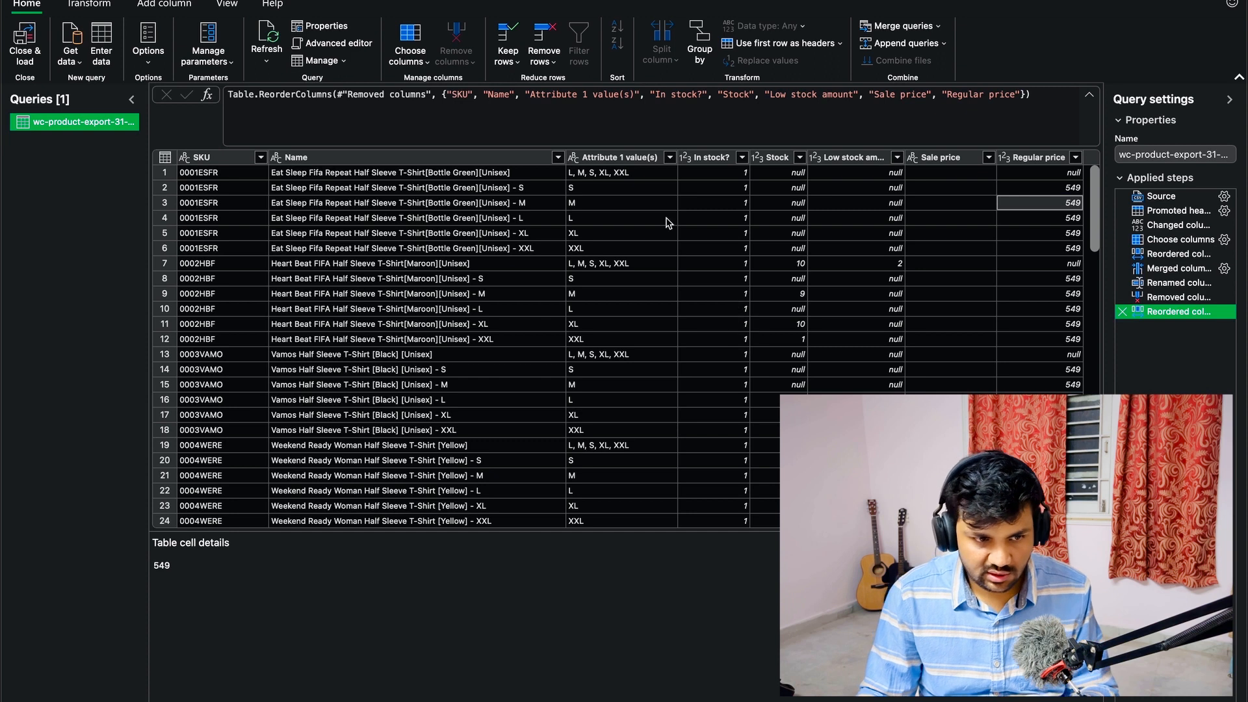
pyautogui.click(29, 40)
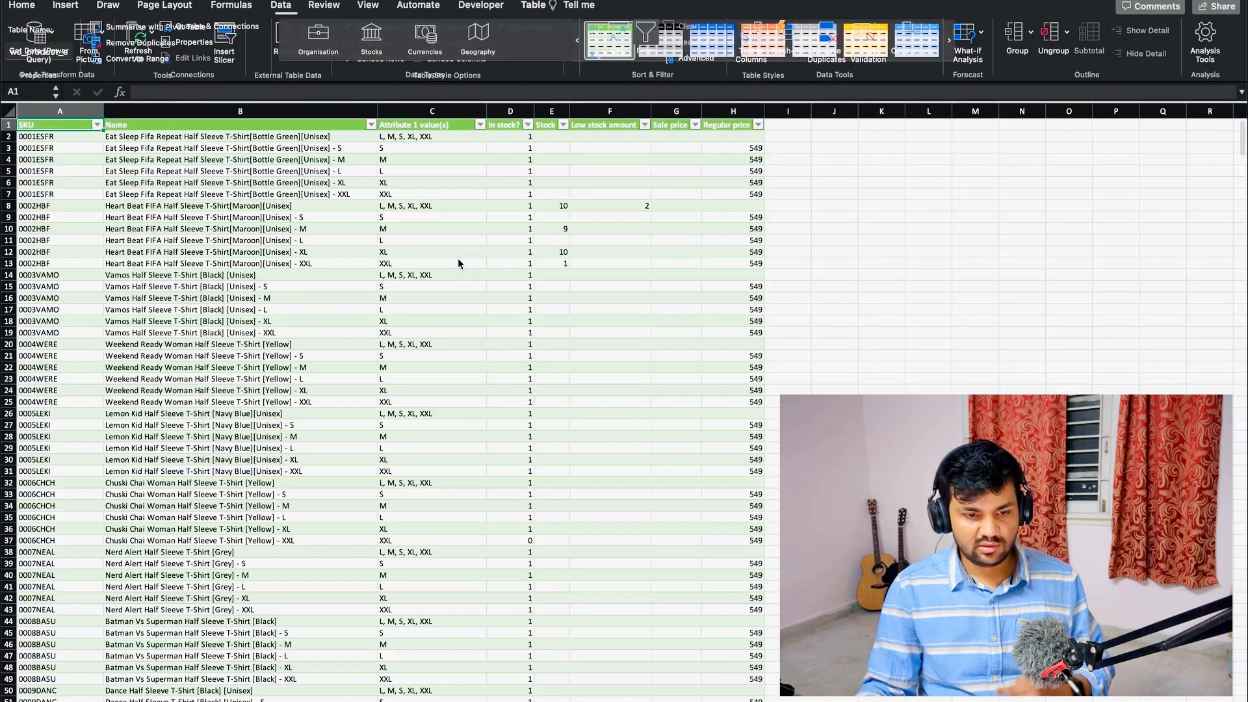
# - Check the loaded table's Attribute 1 value(s) column for parent-product rows that list several sizes in one cell
pyautogui.scroll(-15, 422, 272)
pyautogui.scroll(15, 440, 273)
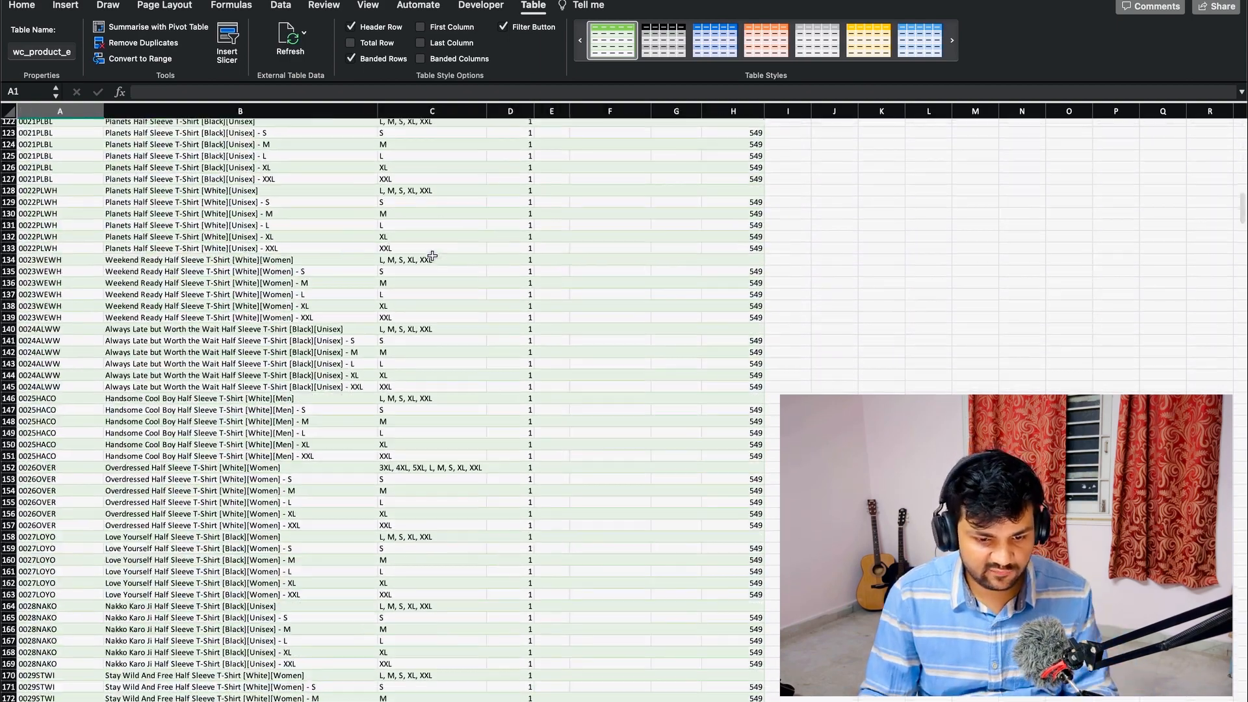
pyautogui.click(232, 157)
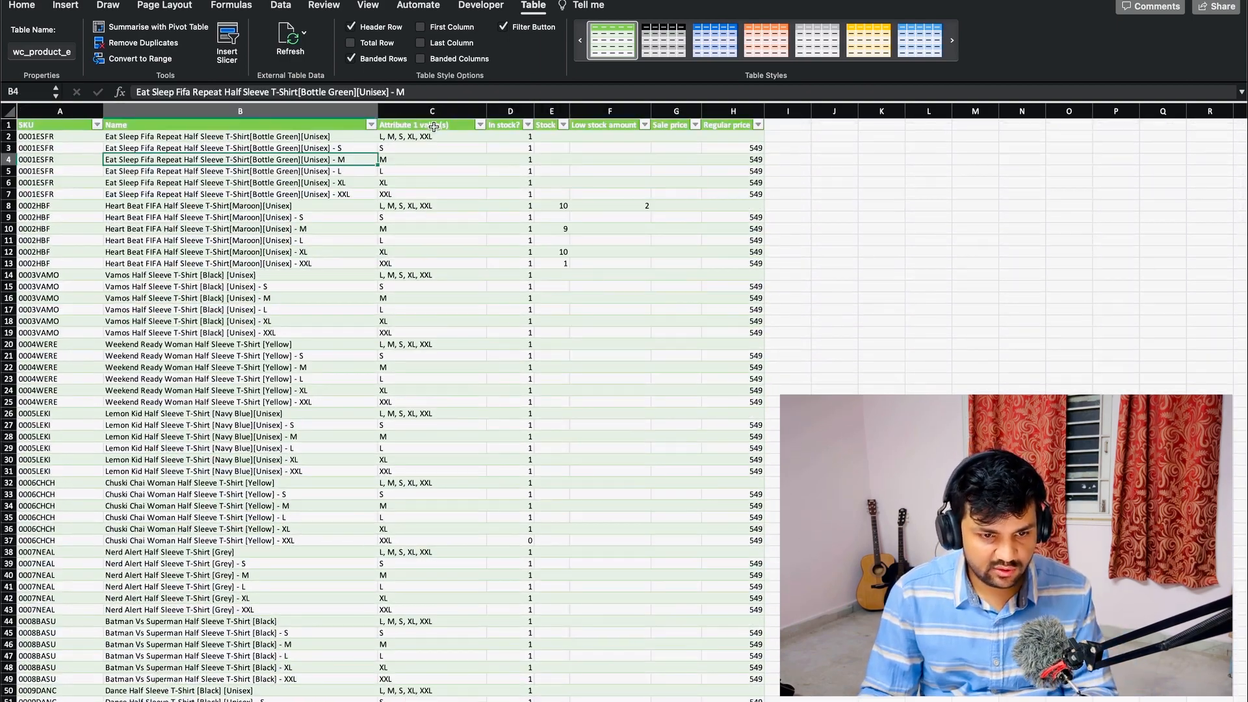
pyautogui.click(413, 137)
pyautogui.click(411, 209)
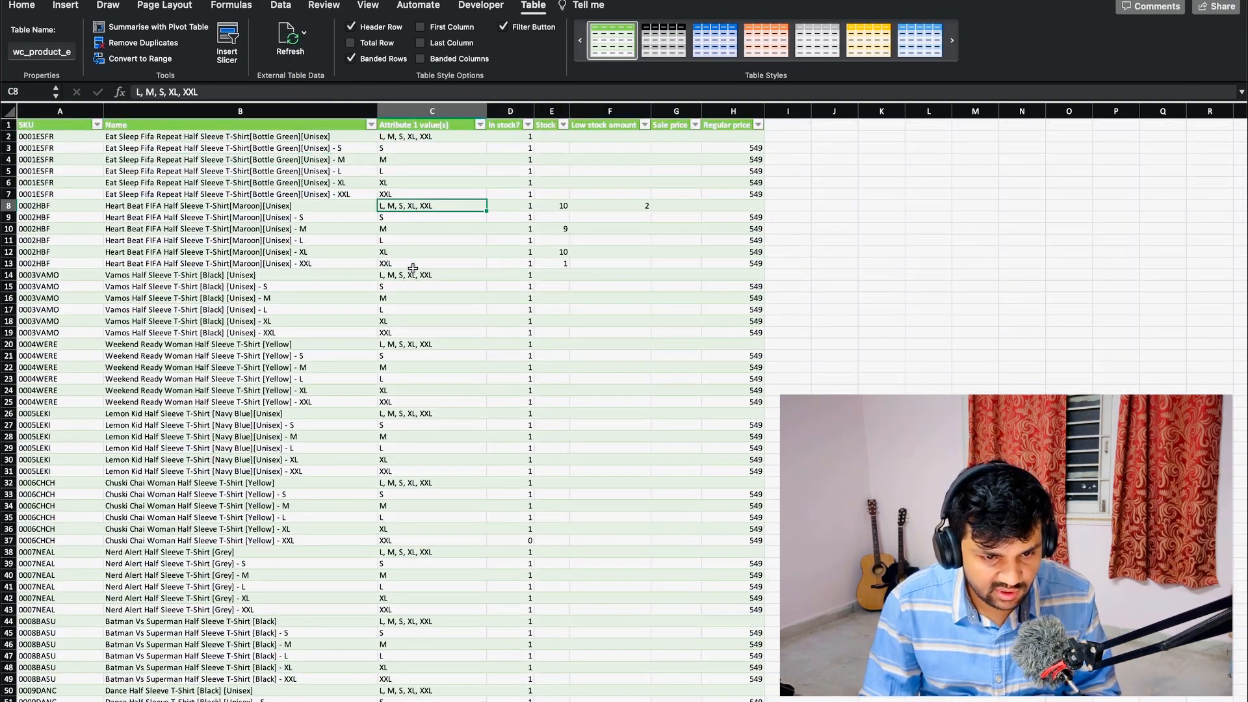
pyautogui.click(409, 284)
pyautogui.click(407, 276)
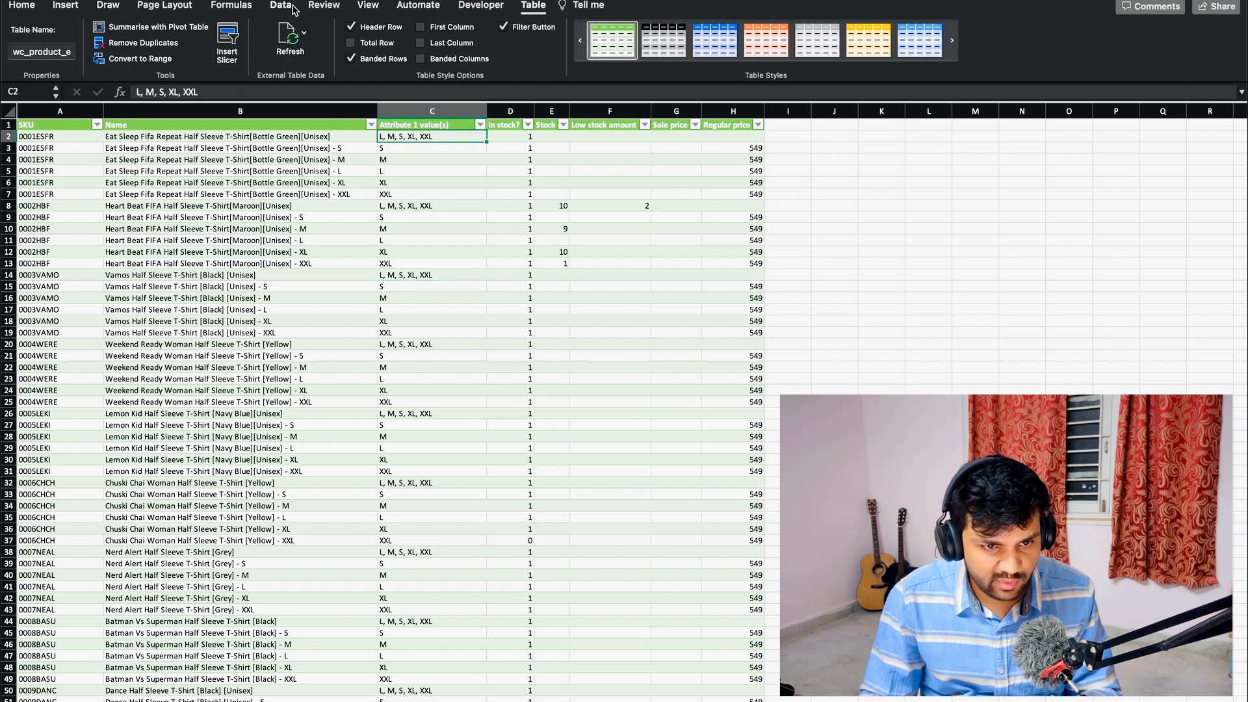
# - Filter out "3XL, 4XL, 5XL, L, M, S, XL, XXL" and "L, M, S, XL, XXL" from Attribute 1 value(s) in Power Query and reload the table
pyautogui.click(281, 6)
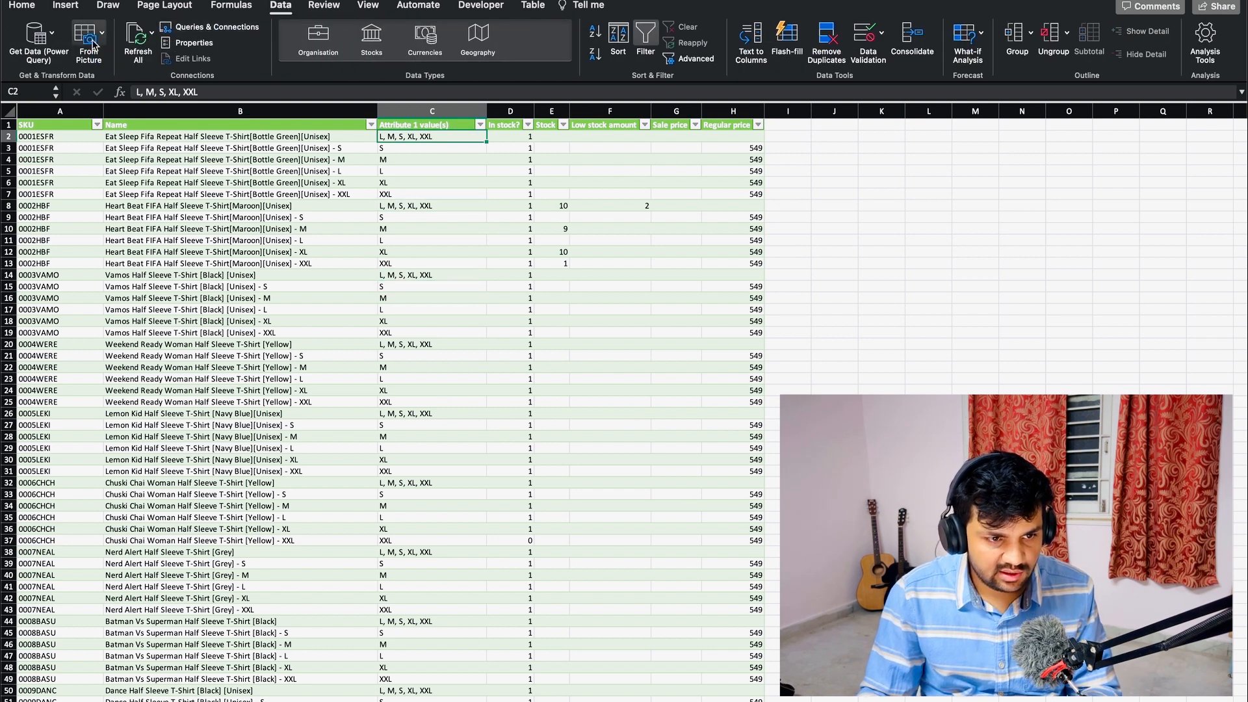
pyautogui.click(51, 33)
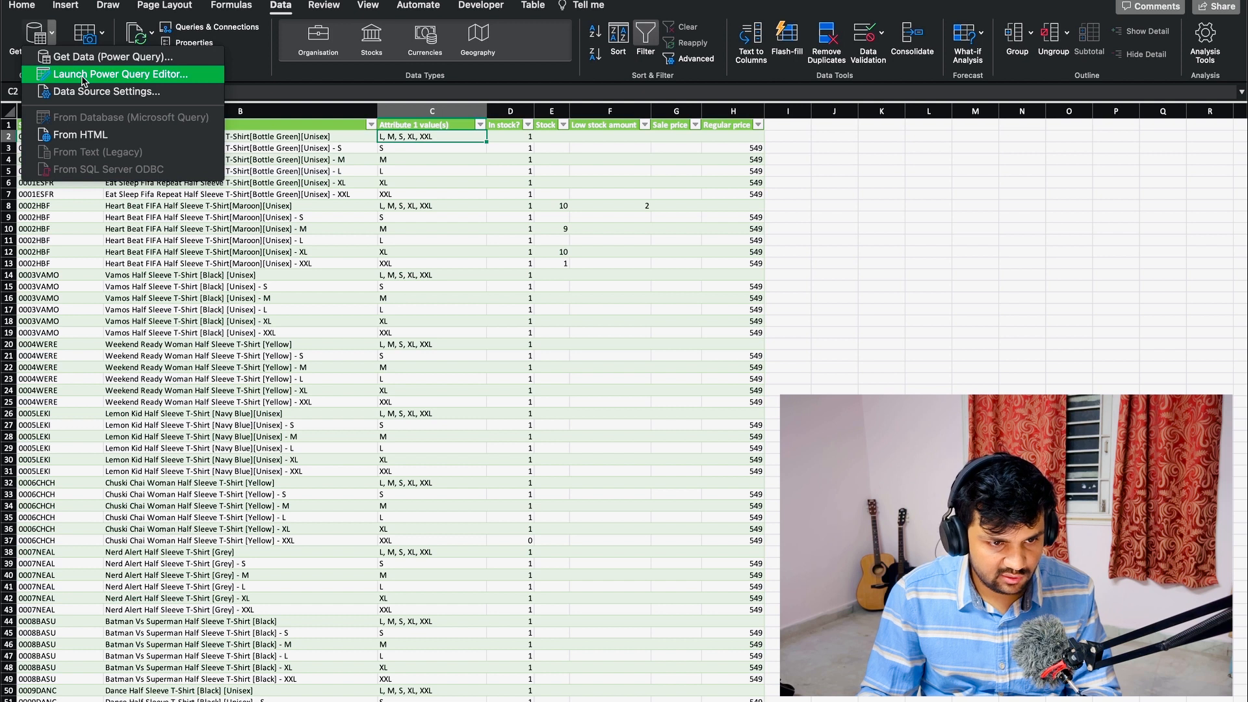
pyautogui.click(83, 75)
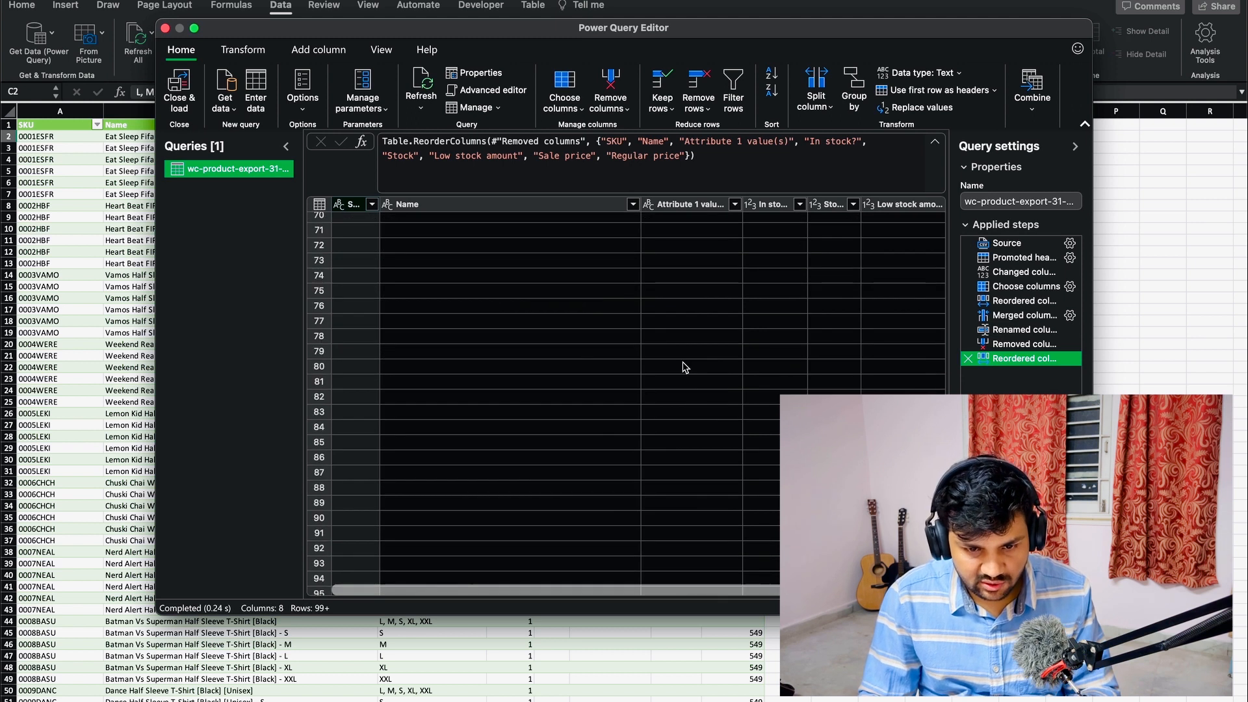
pyautogui.click(737, 205)
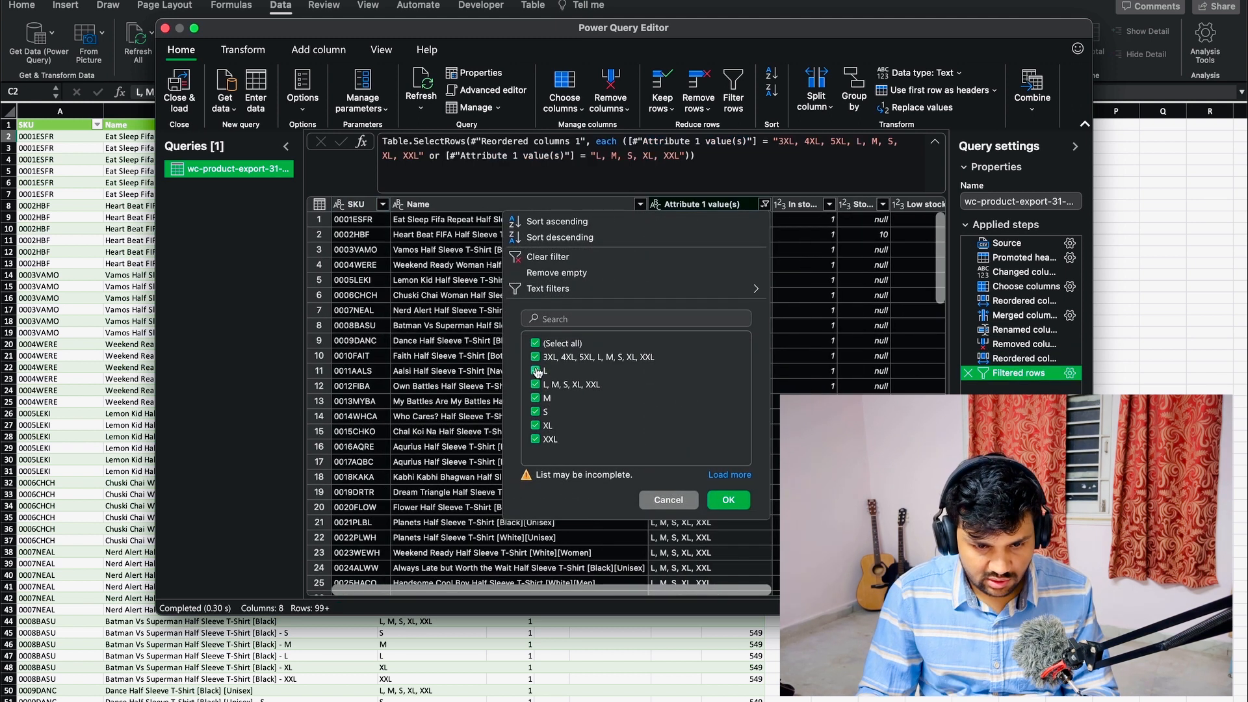
pyautogui.click(536, 357)
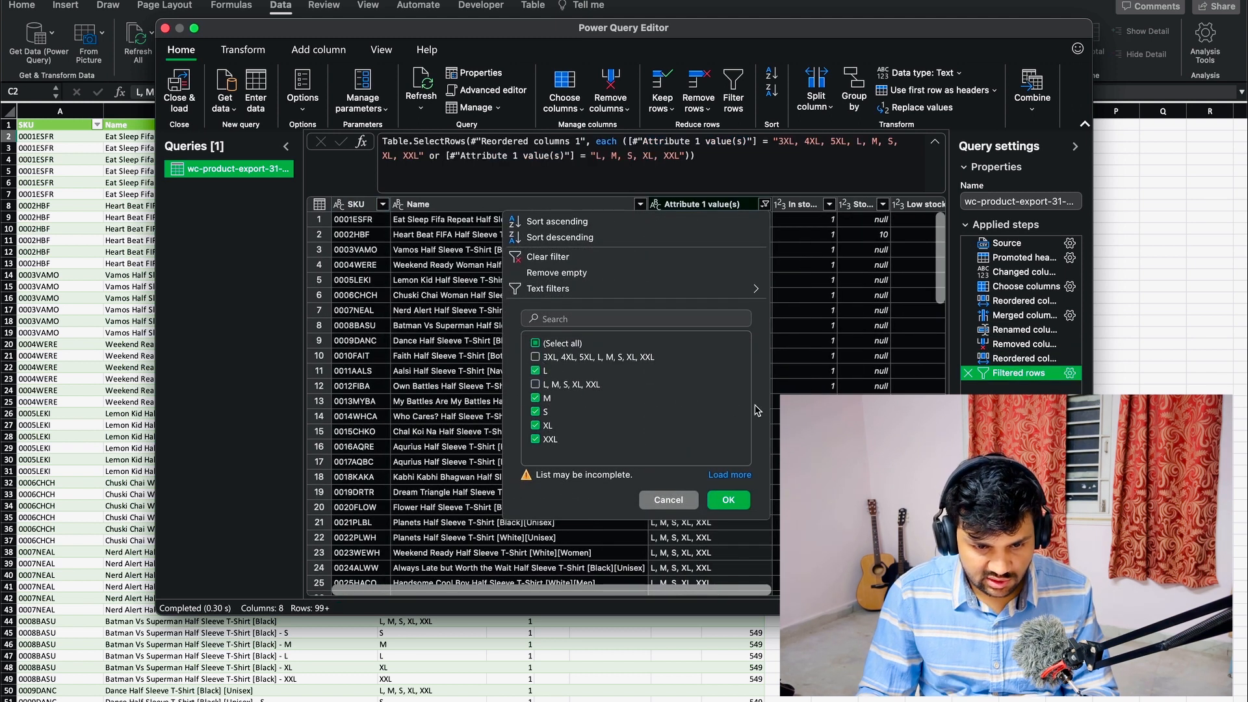
pyautogui.click(727, 500)
pyautogui.click(178, 87)
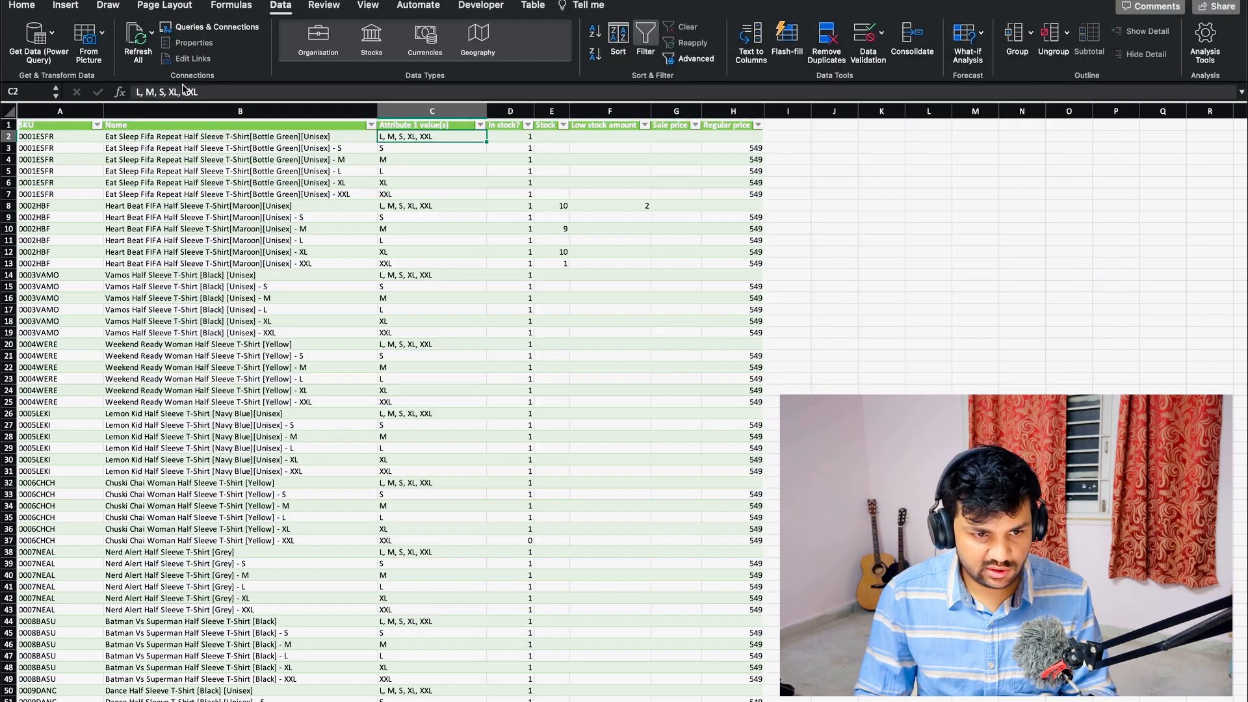
pyautogui.click(240, 206)
pyautogui.scroll(-15, 241, 206)
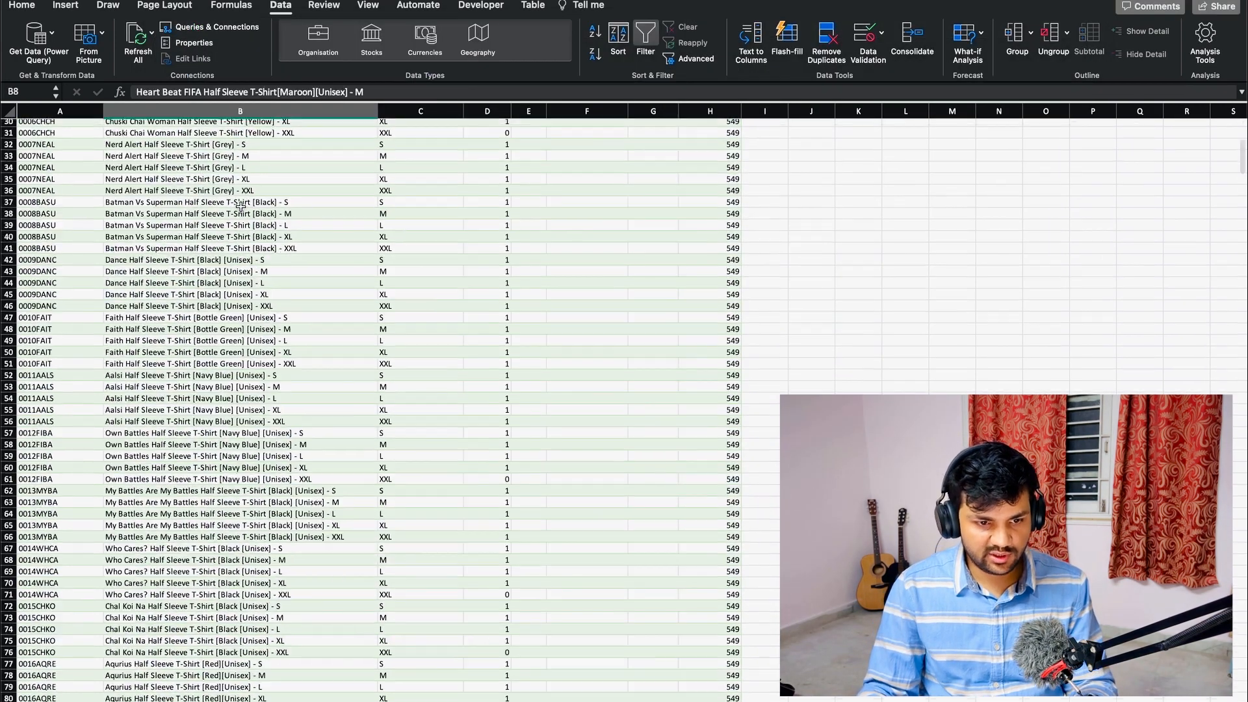
pyautogui.scroll(15, 240, 206)
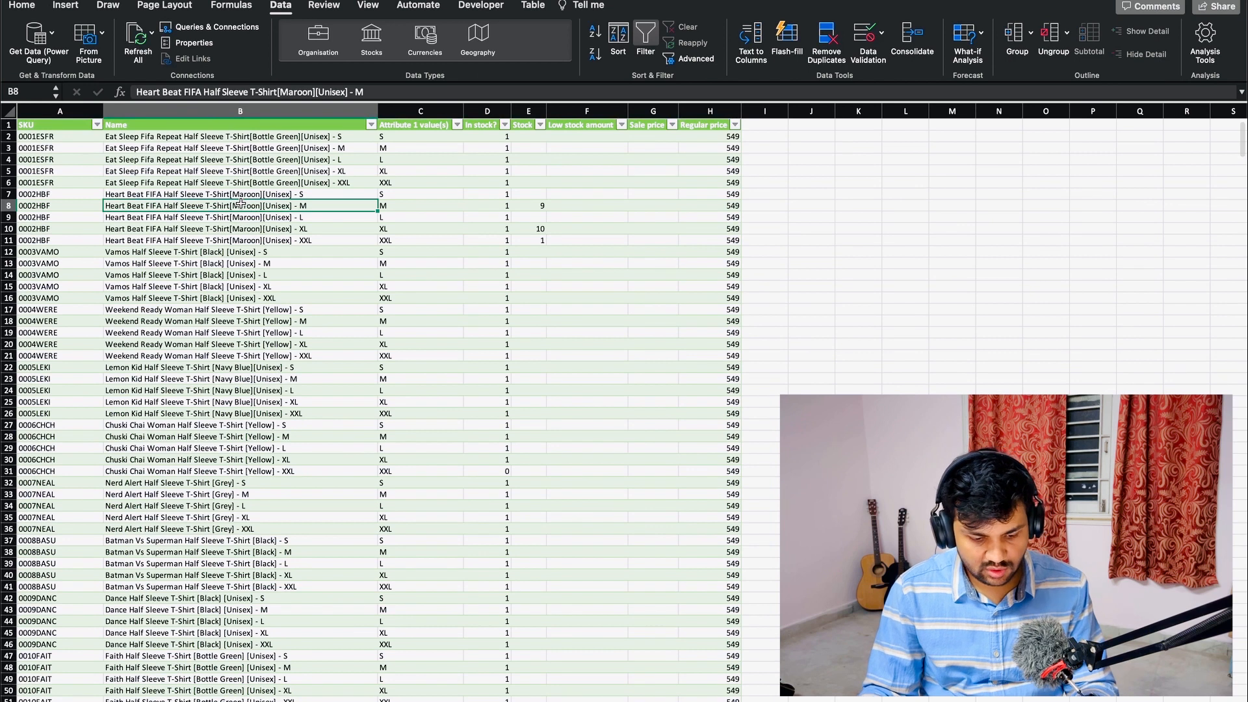
pyautogui.click(384, 205)
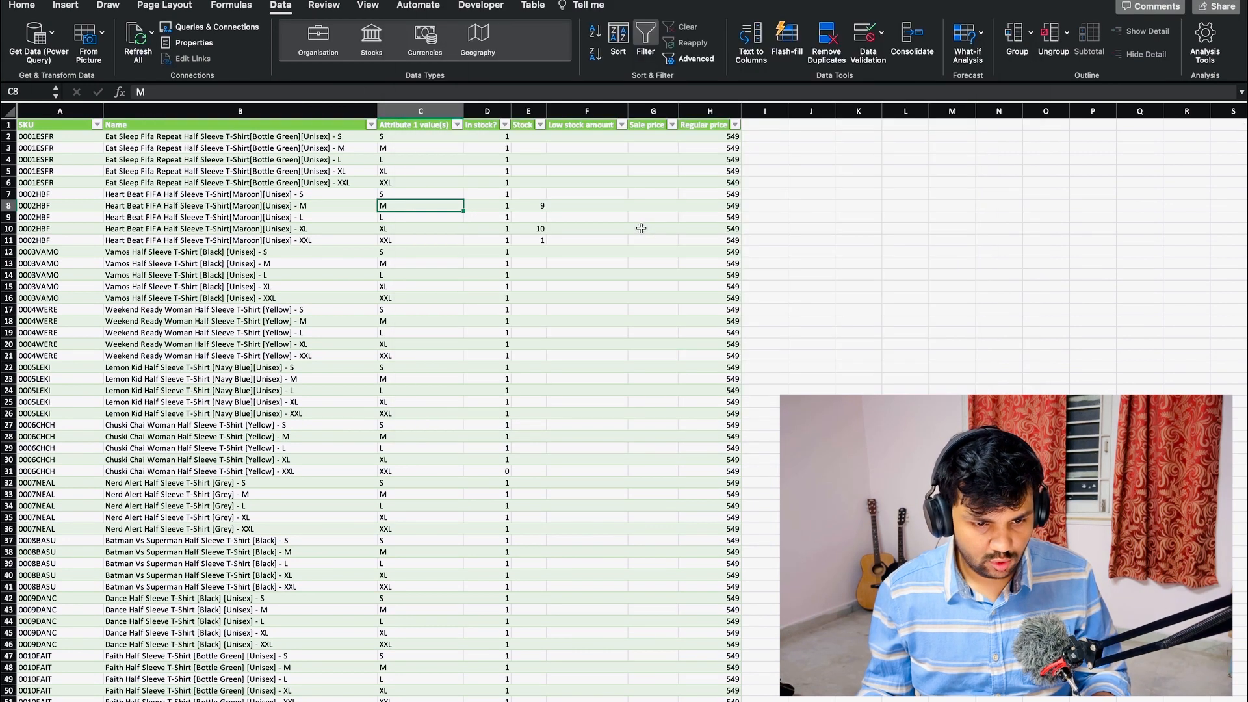
# - Switch to the WooCommerce site in the browser and open the product Not Your Baby Hoodie [Red][Unisex] at its variations
pyautogui.press('super+Tab')
pyautogui.press('super+Tab')
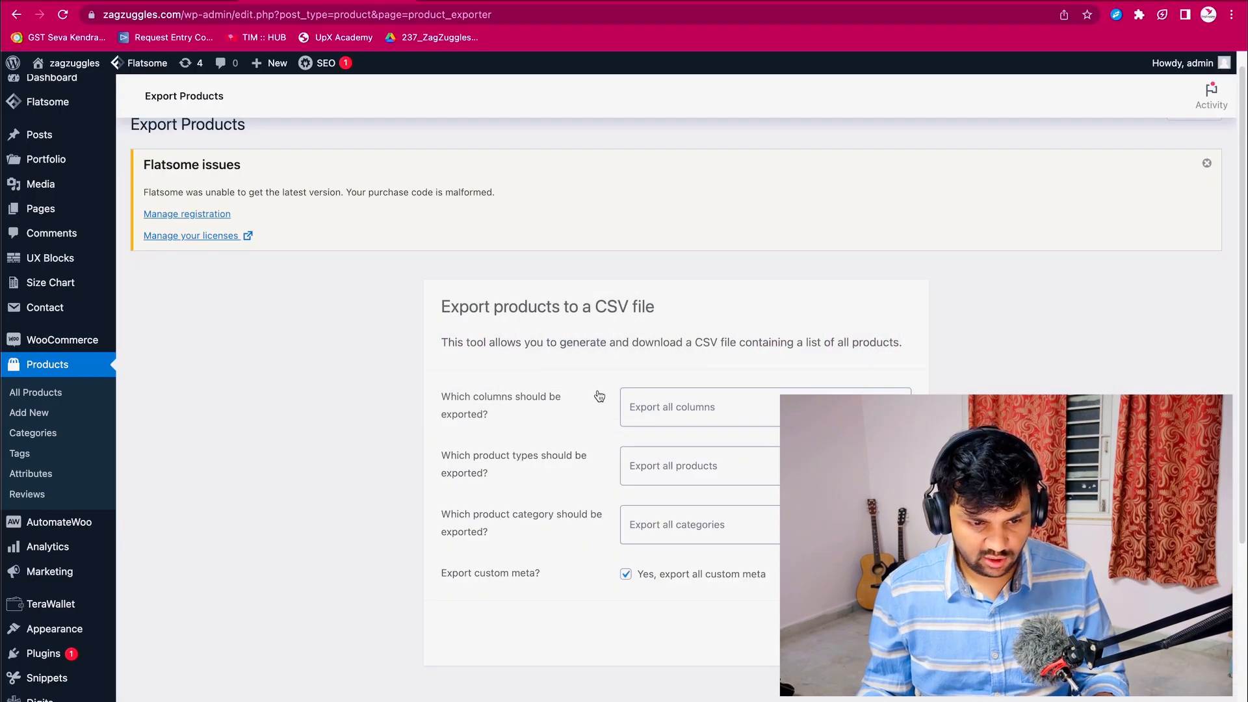
pyautogui.click(50, 395)
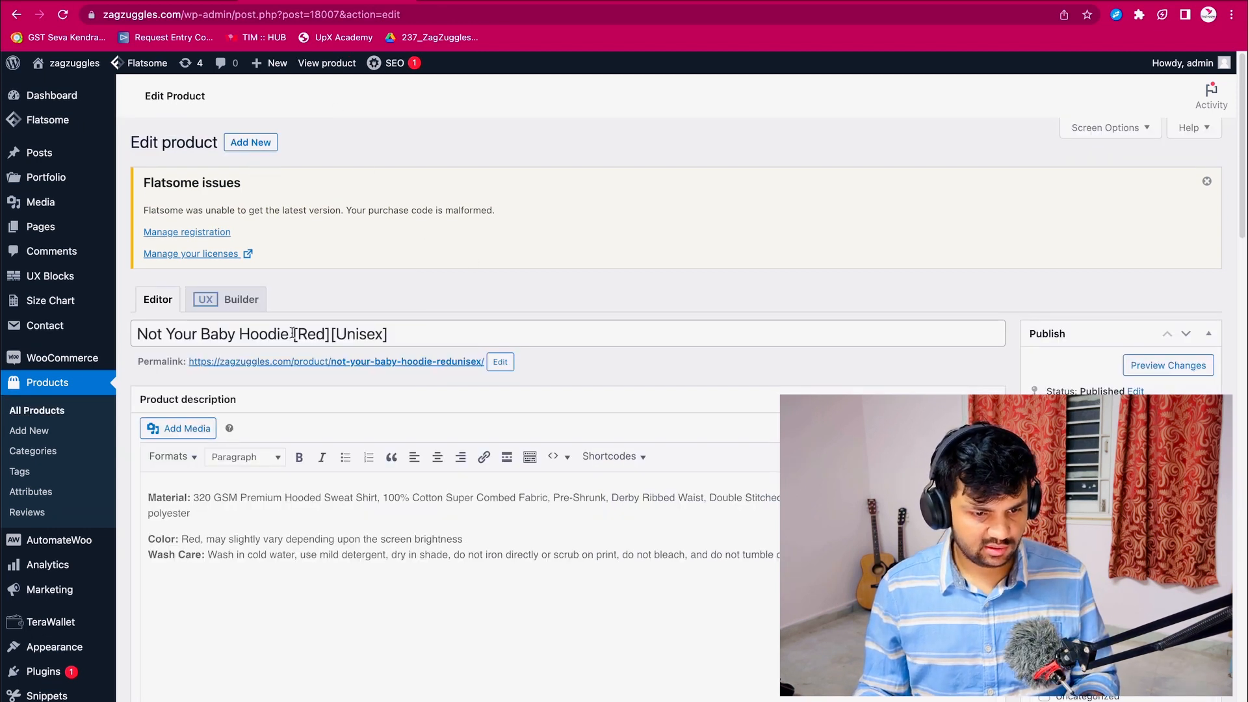
pyautogui.scroll(-15, 293, 333)
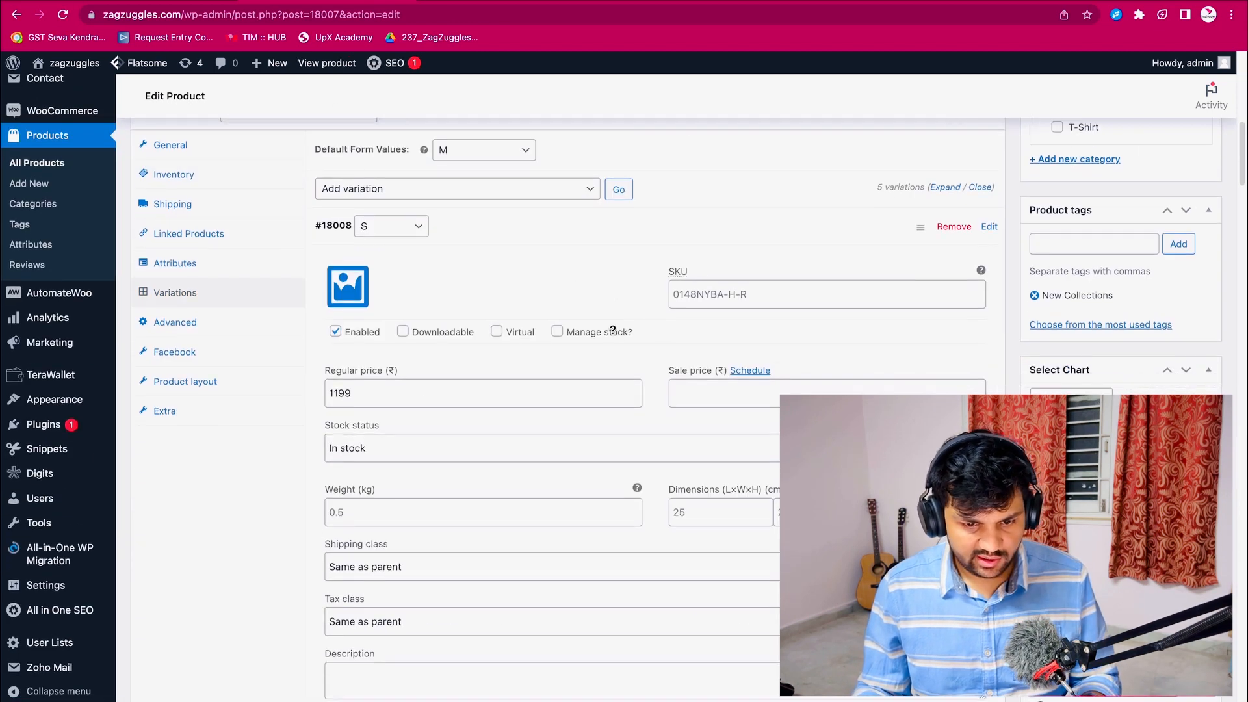
# - Enable stock management on the hoodie's size variations, setting the stock quantity to 19 for L and 10 for XL
pyautogui.click(612, 330)
pyautogui.scroll(-1, 393, 422)
pyautogui.click(393, 411)
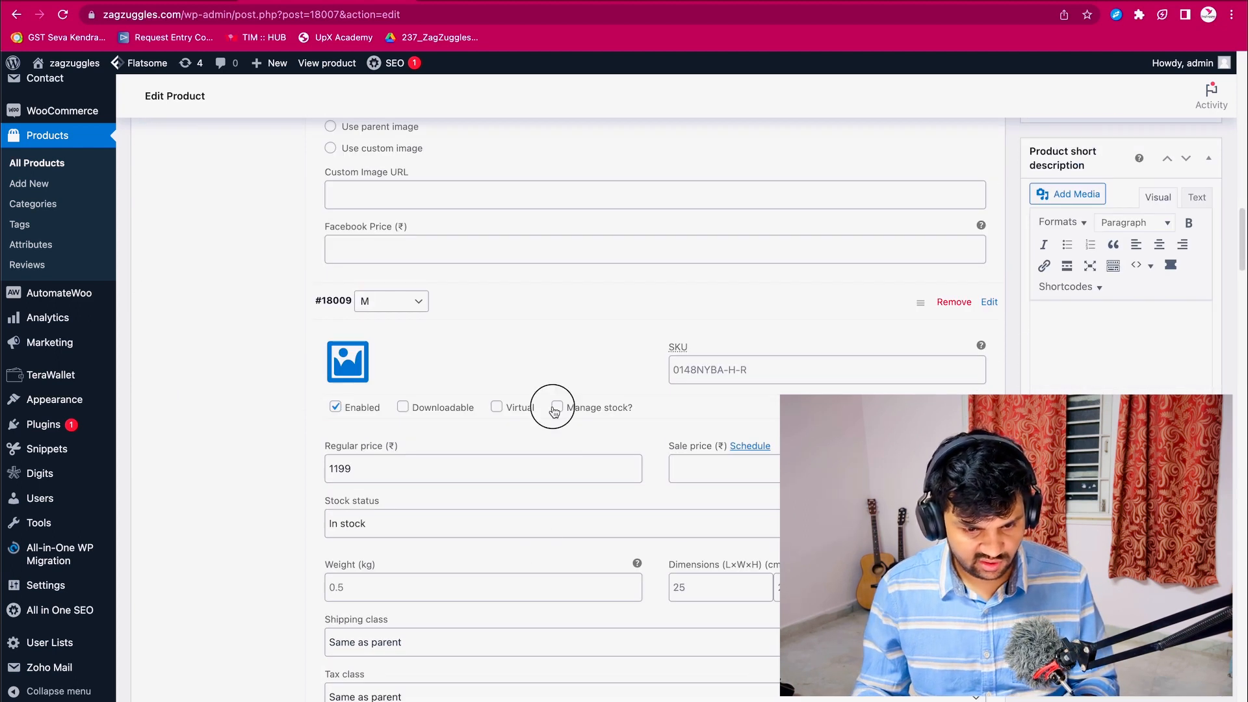
pyautogui.click(555, 407)
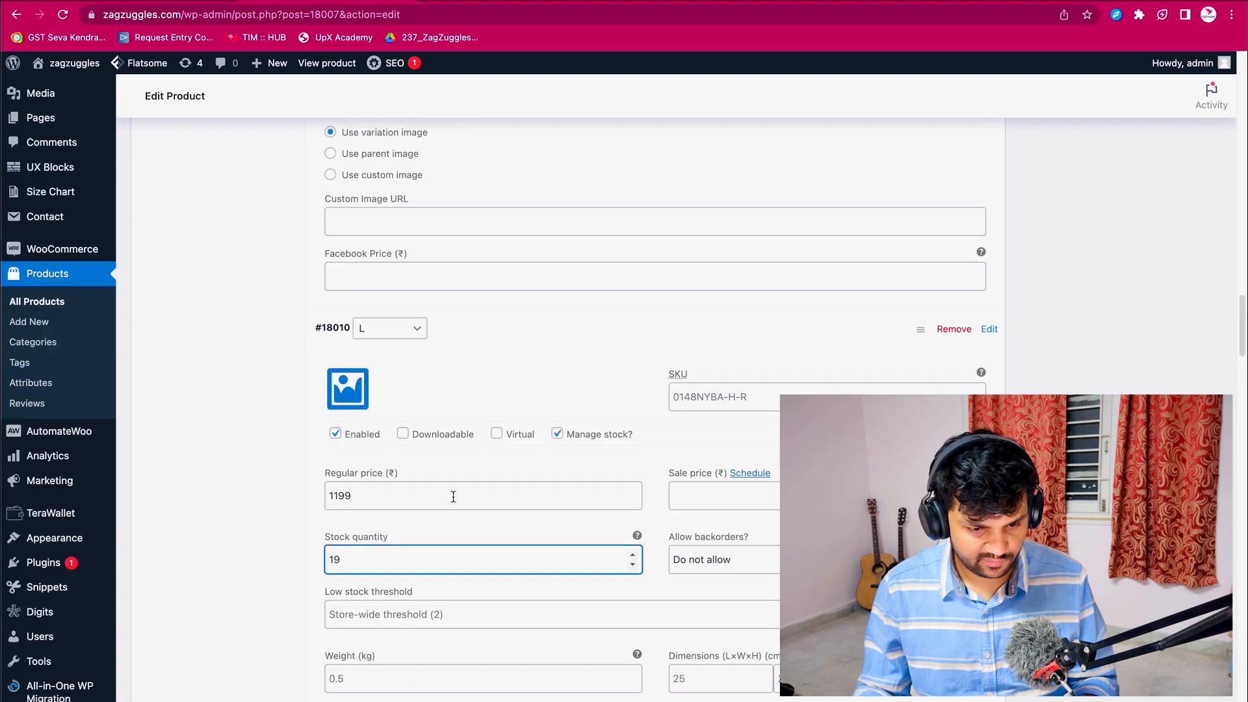
pyautogui.scroll(-10, 451, 499)
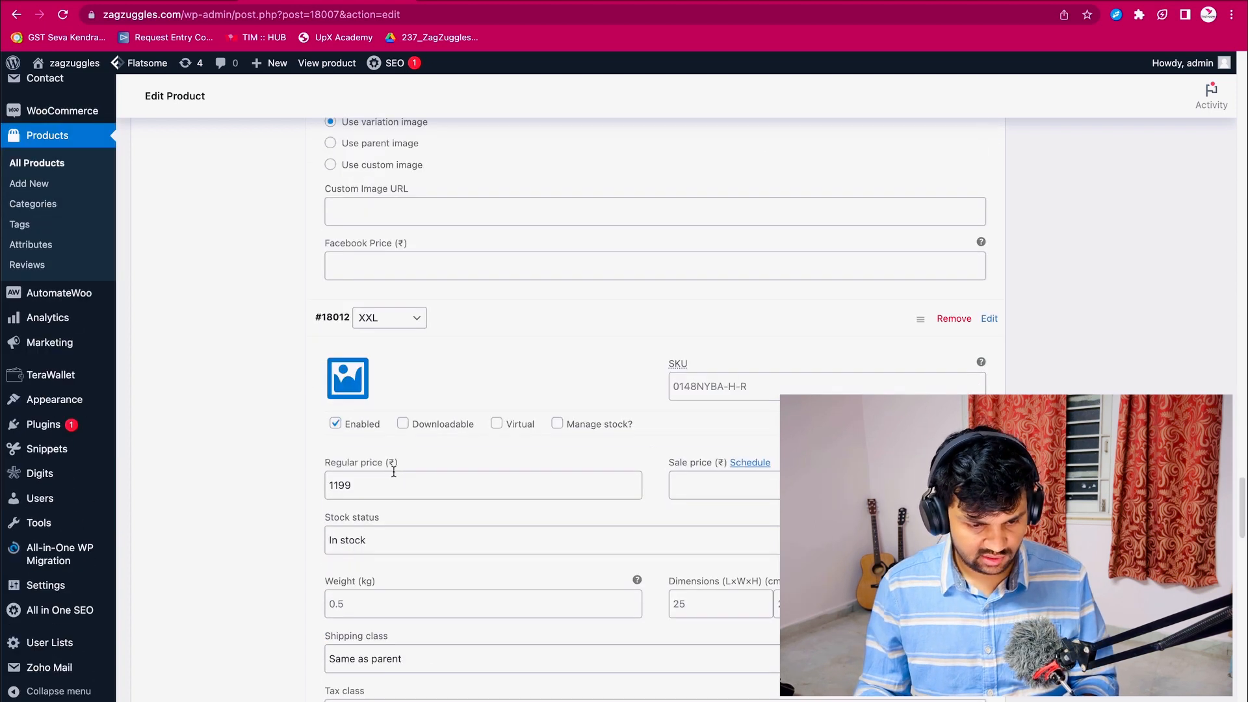
pyautogui.scroll(-3, 394, 472)
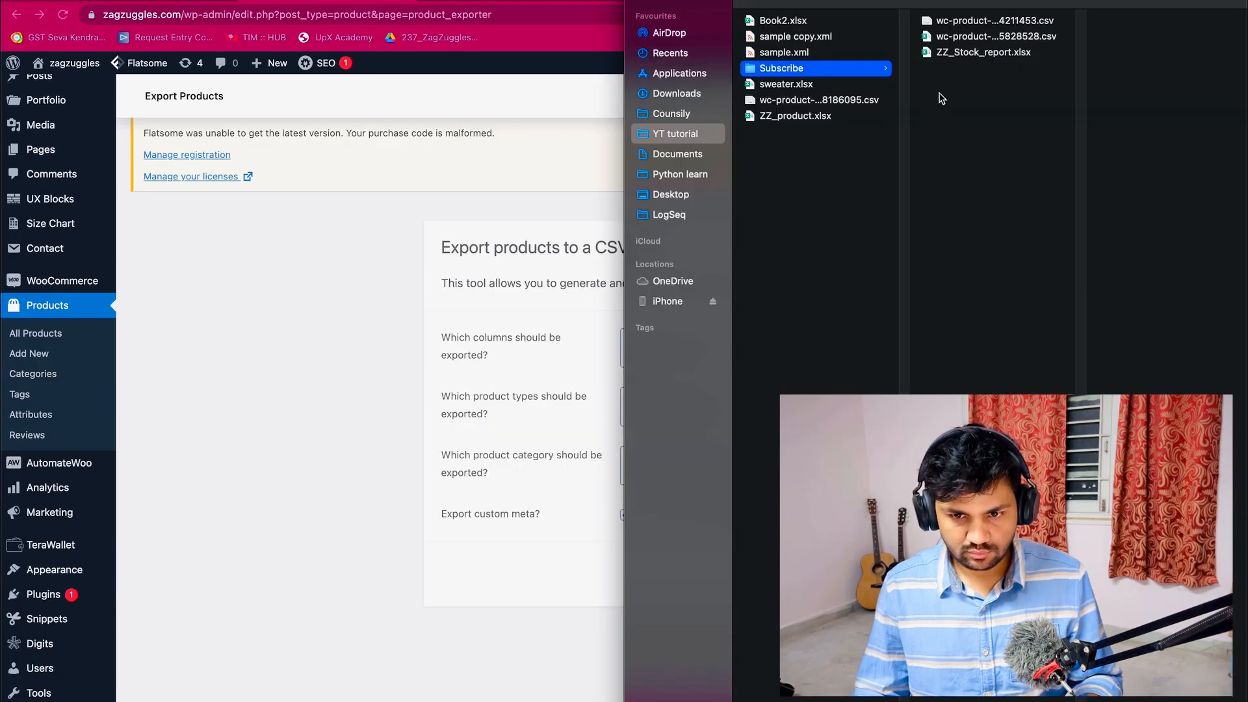
# - Locate the newly exported product CSV in the Subscribe folder and return to the ZZ_Stock_report.xlsx workbook
pyautogui.moveTo(940, 3); pyautogui.dragTo(686, 4)
pyautogui.click(725, 42)
pyautogui.click(382, 60)
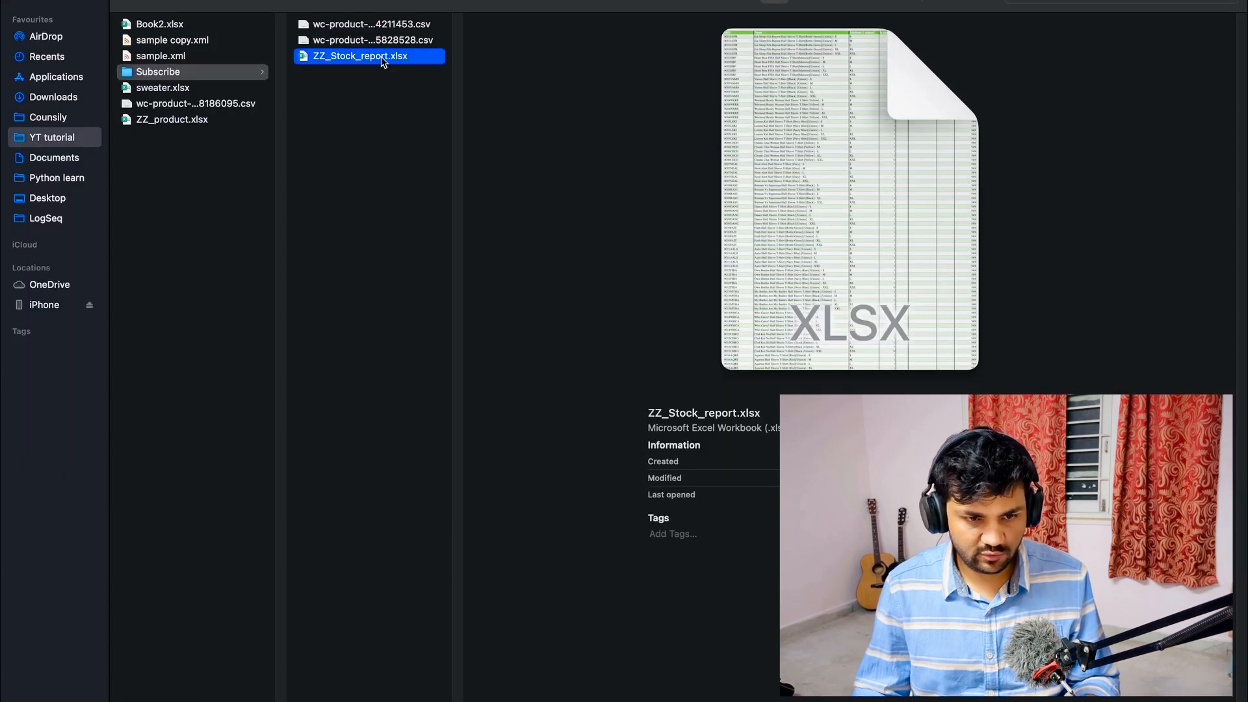
pyautogui.hotkey('ctrl', 'Left')
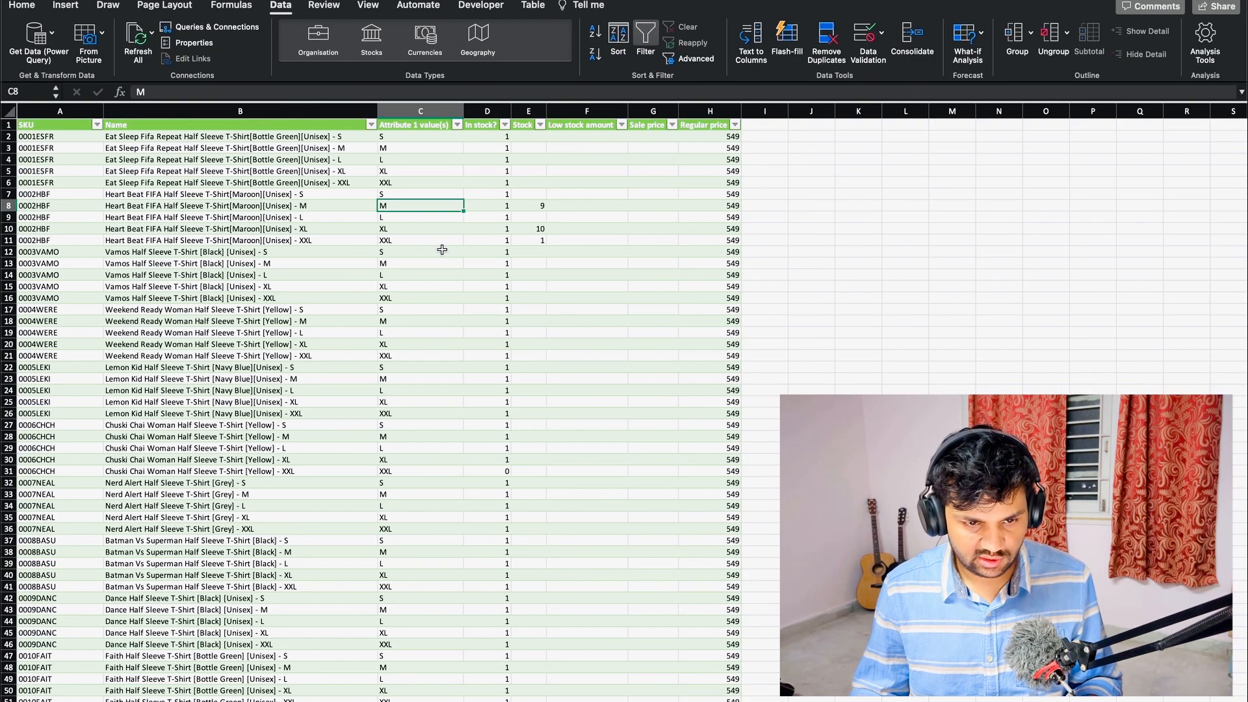
# - Open the Power Query Editor and duplicate the wc-product-export query
pyautogui.click(442, 251)
pyautogui.click(288, 9)
pyautogui.click(287, 9)
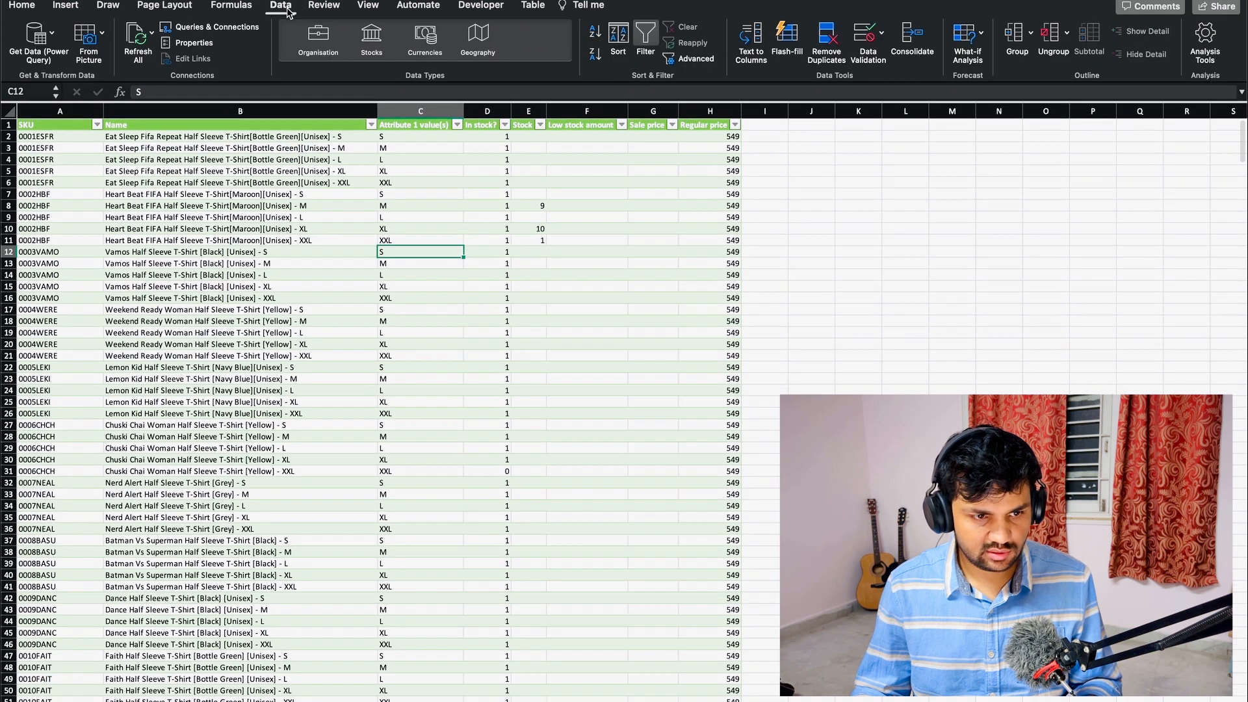
pyautogui.click(47, 35)
pyautogui.click(97, 74)
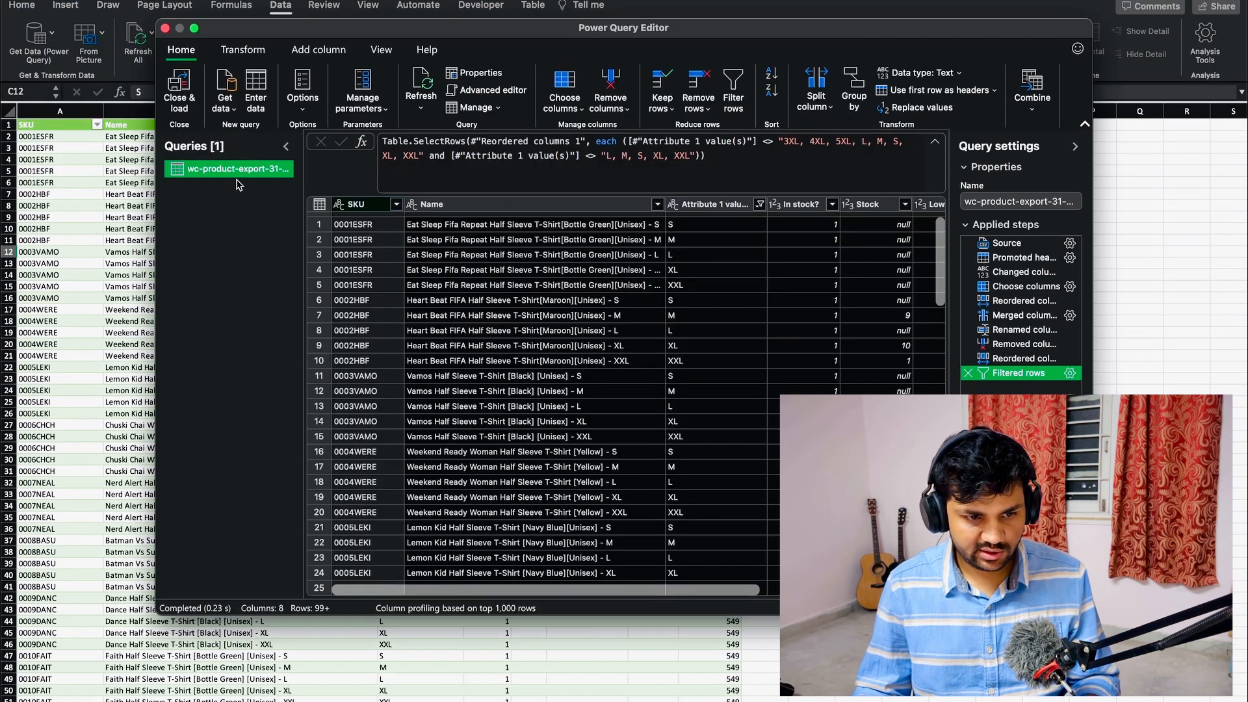
pyautogui.rightClick(237, 170)
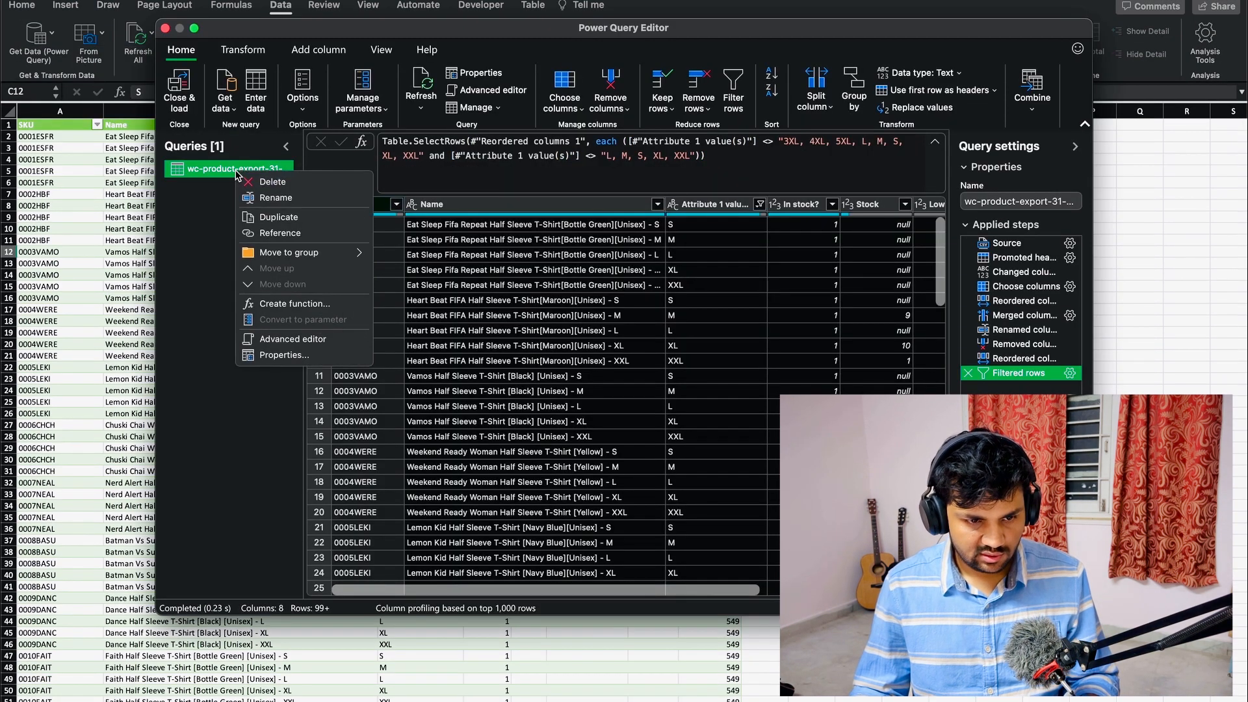
pyautogui.click(293, 219)
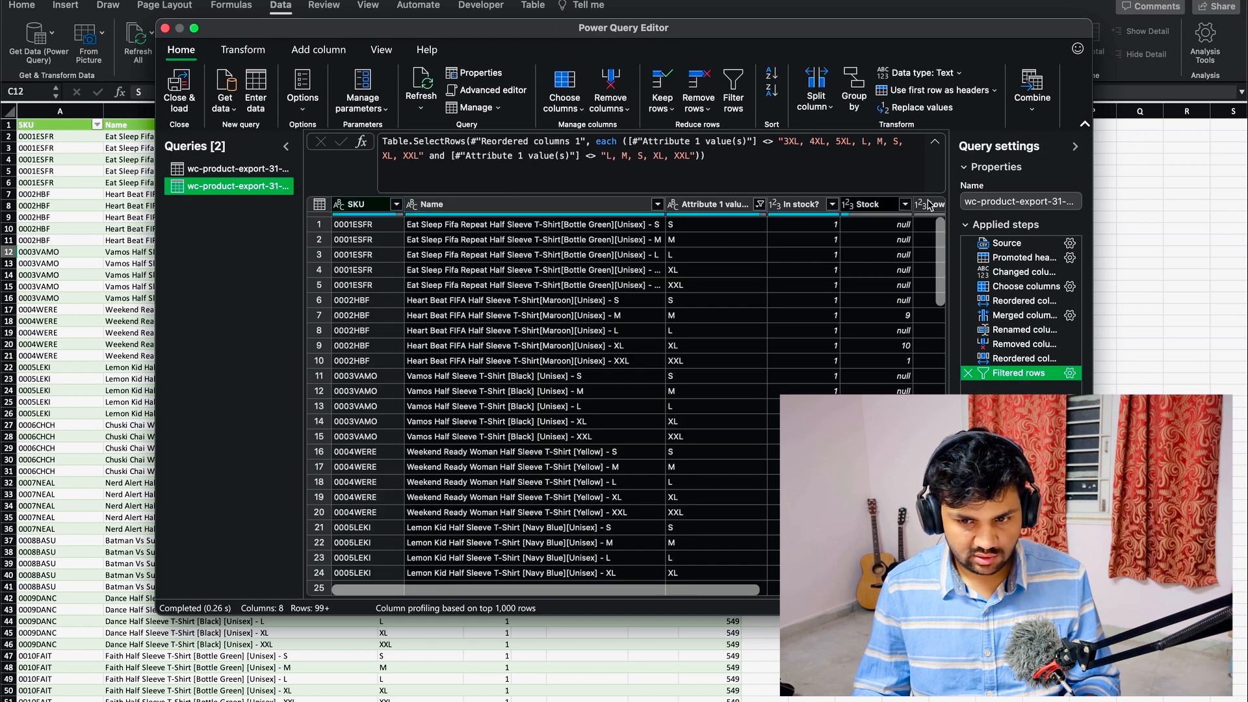
# - Rename the duplicated query as After Stock update
pyautogui.click(1000, 201)
pyautogui.doubleClick(999, 200)
pyautogui.press('super+a')
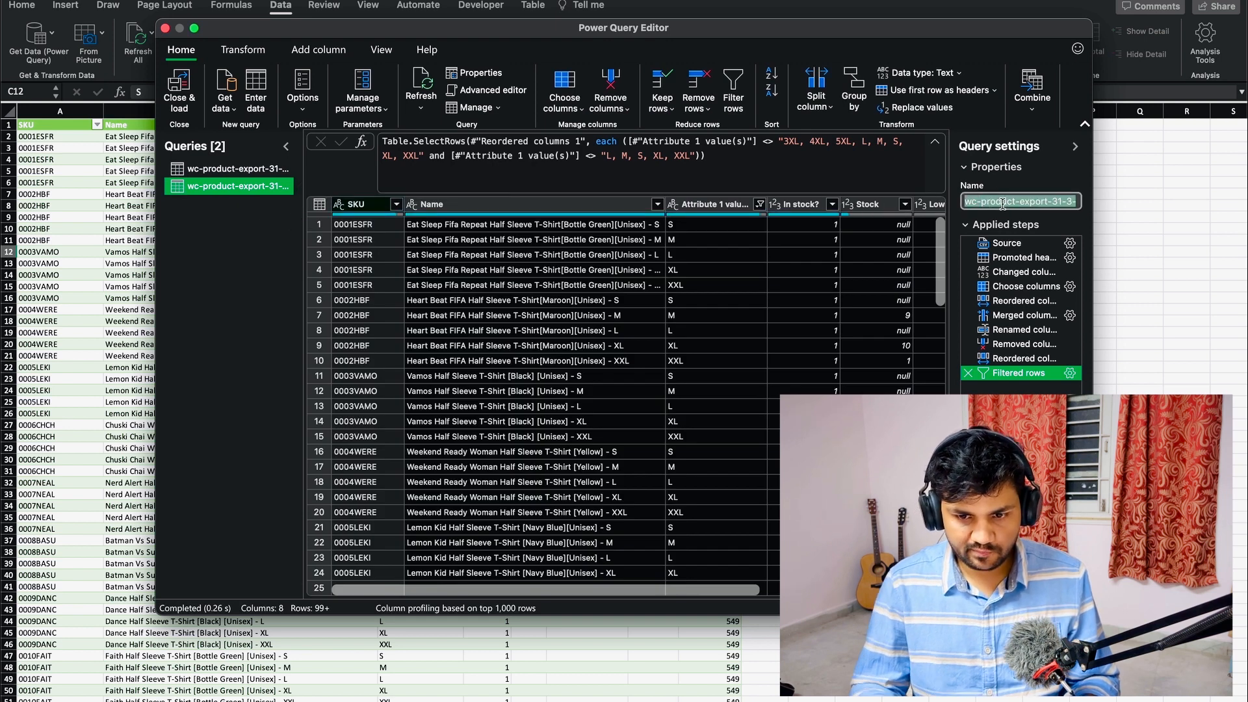
pyautogui.press('BackSpace')
pyautogui.write('2nd')
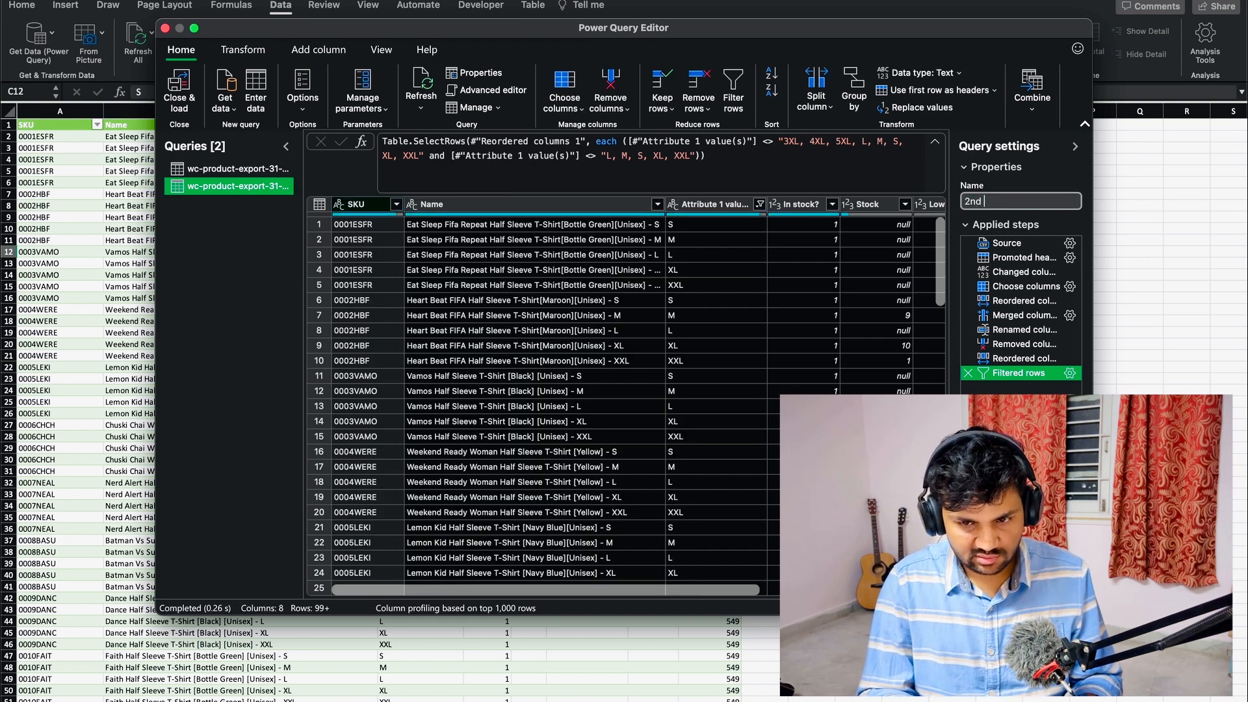
pyautogui.press('BackSpace')
pyautogui.write('After Stock update')
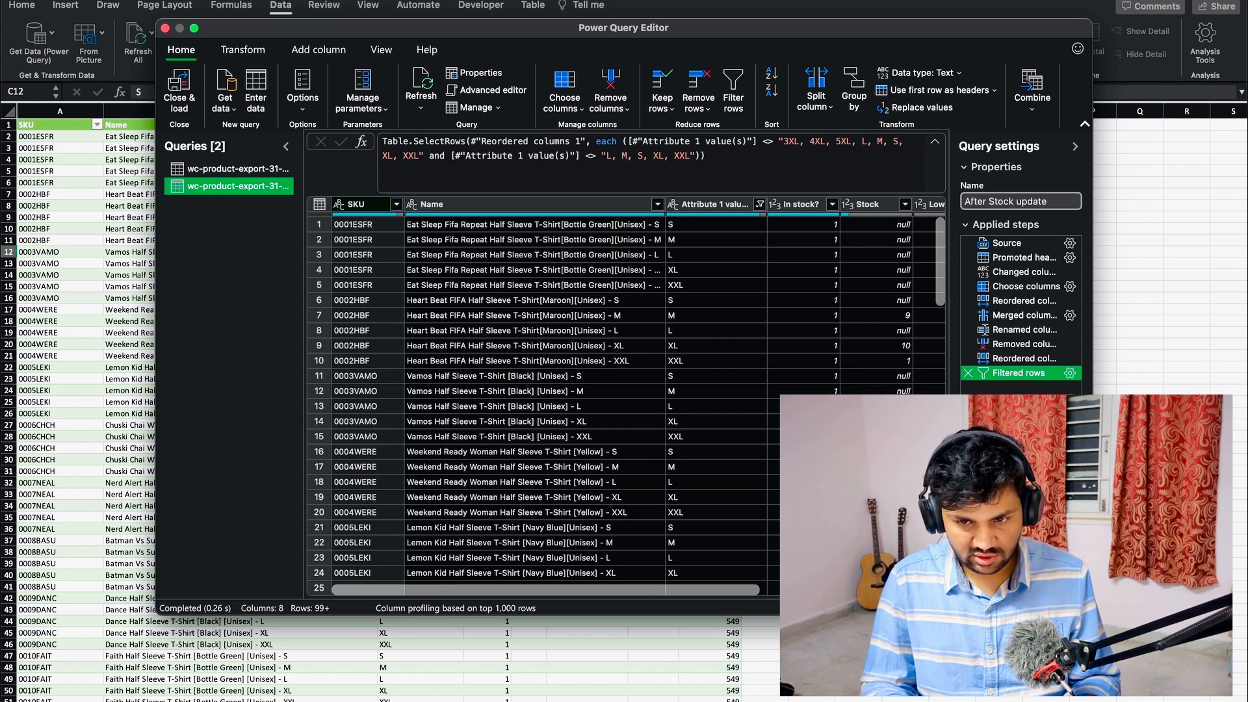
pyautogui.press('Return')
# - Change the After Stock update query's source file to wc-product-export-31-3-2023-1680275828528.csv and load the fully transformed query into the workbook
pyautogui.click(1032, 244)
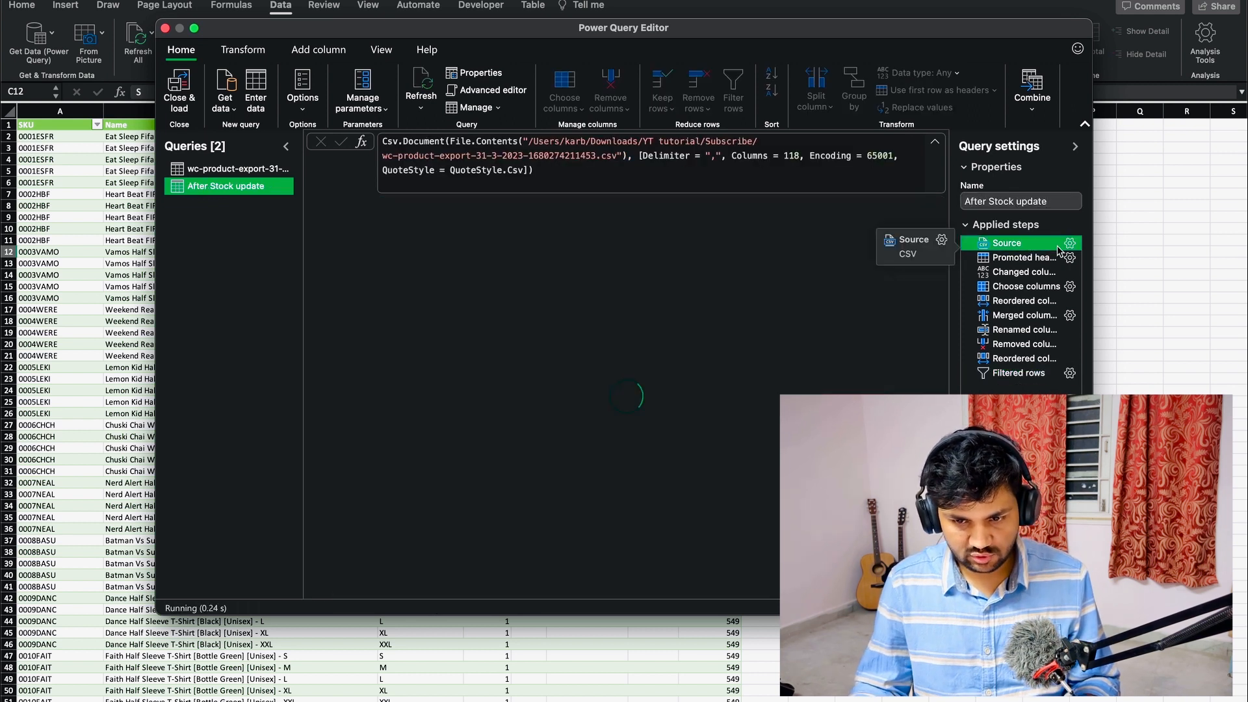
pyautogui.click(1068, 245)
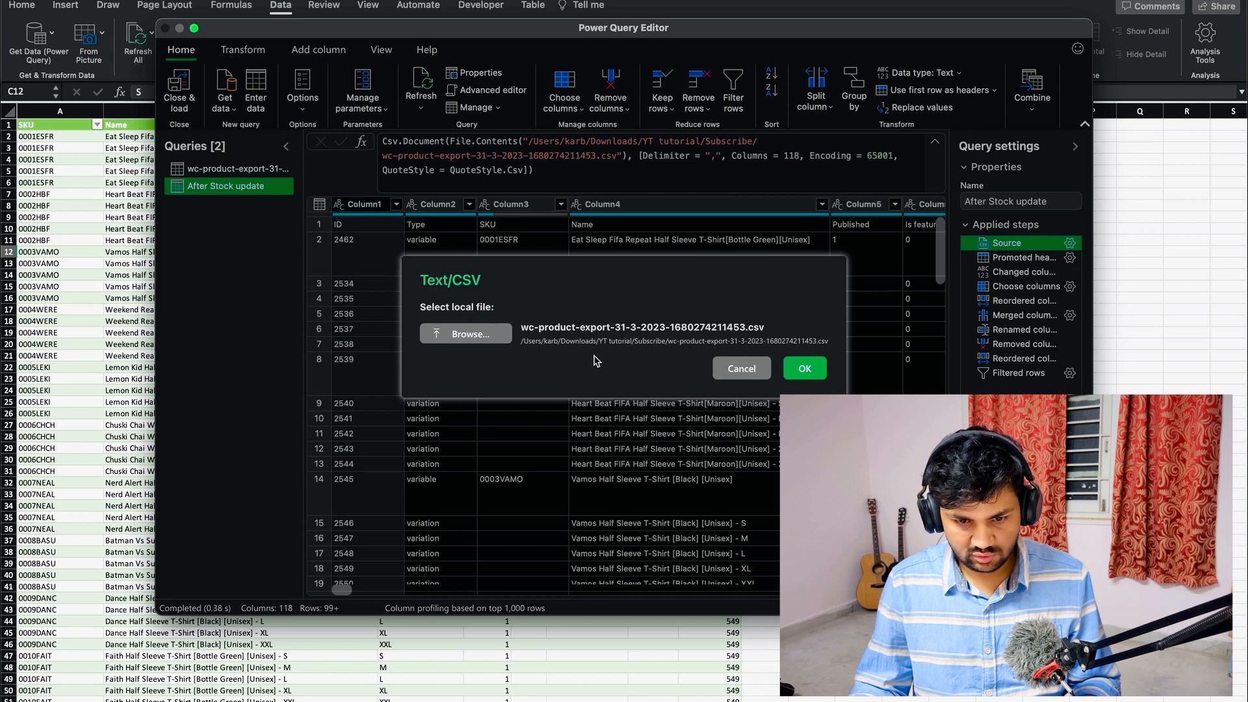
pyautogui.click(480, 342)
pyautogui.click(403, 162)
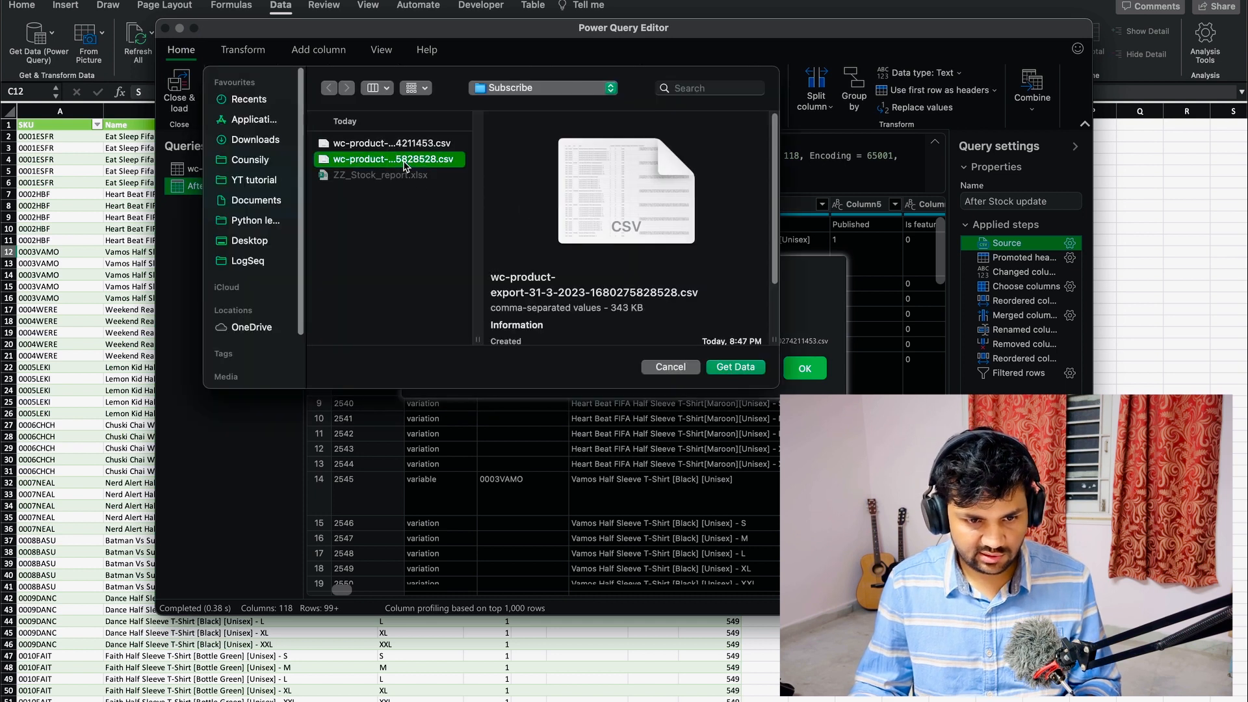
pyautogui.click(735, 367)
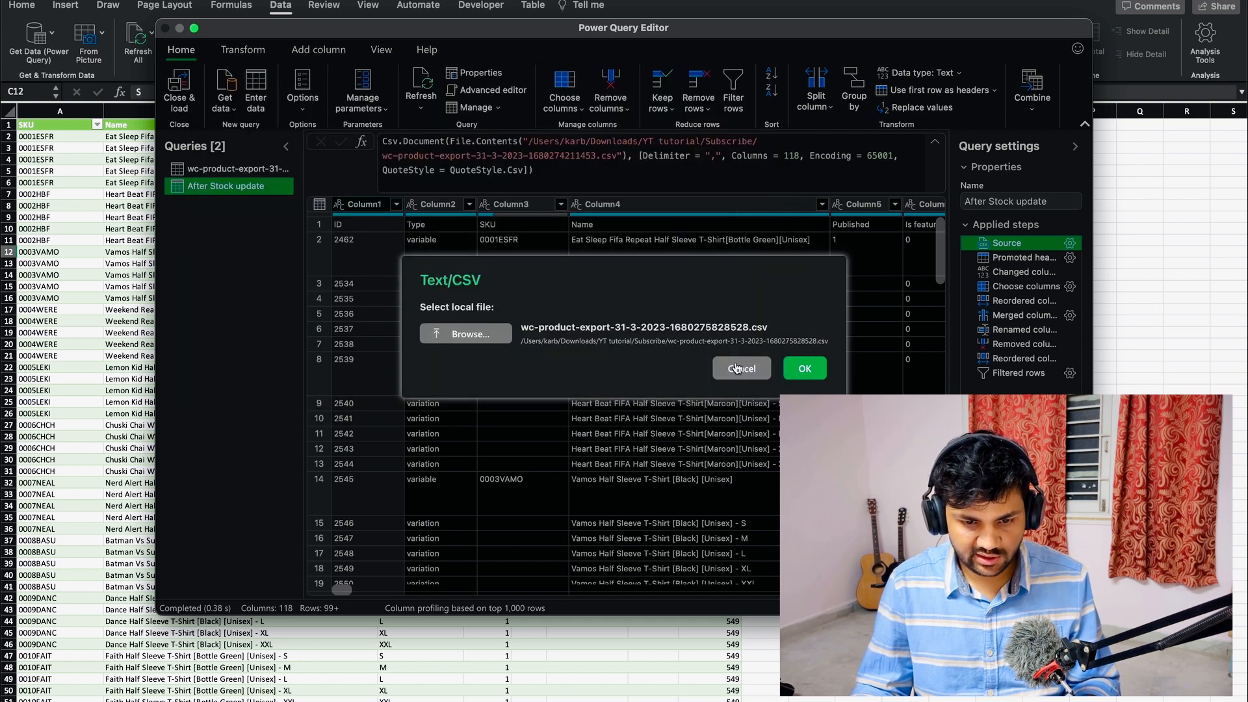
pyautogui.click(805, 369)
pyautogui.click(1020, 374)
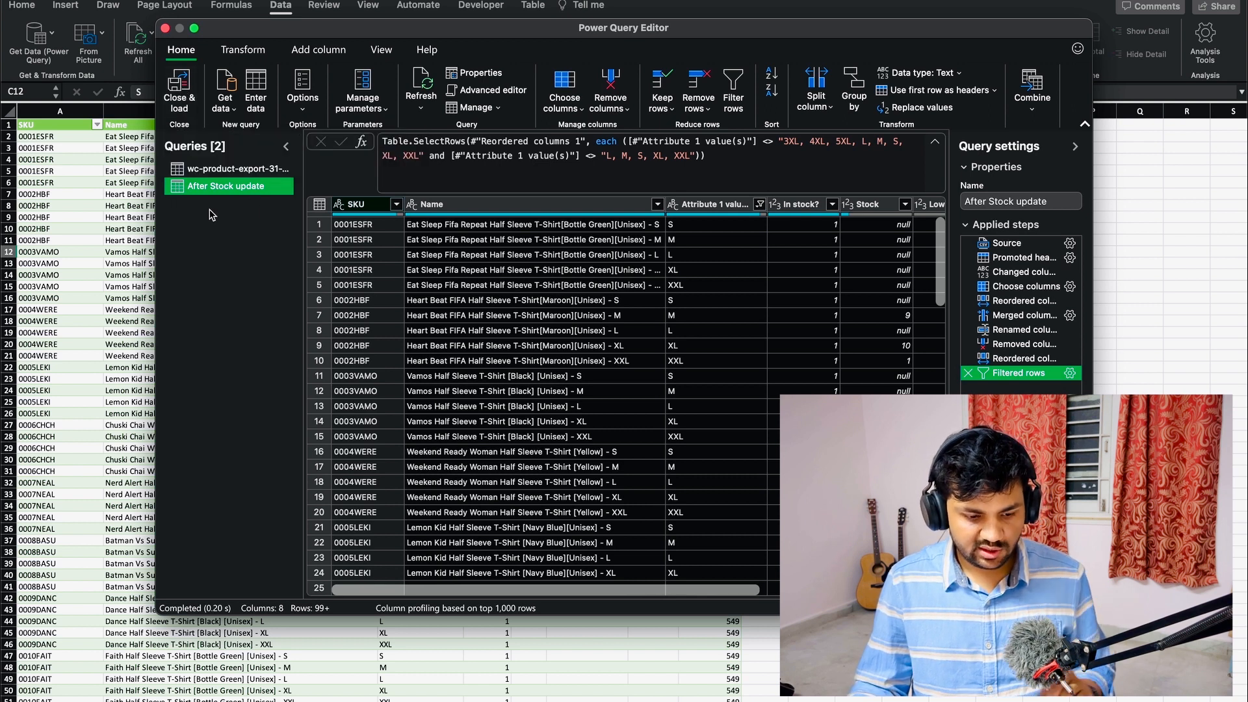
pyautogui.click(186, 112)
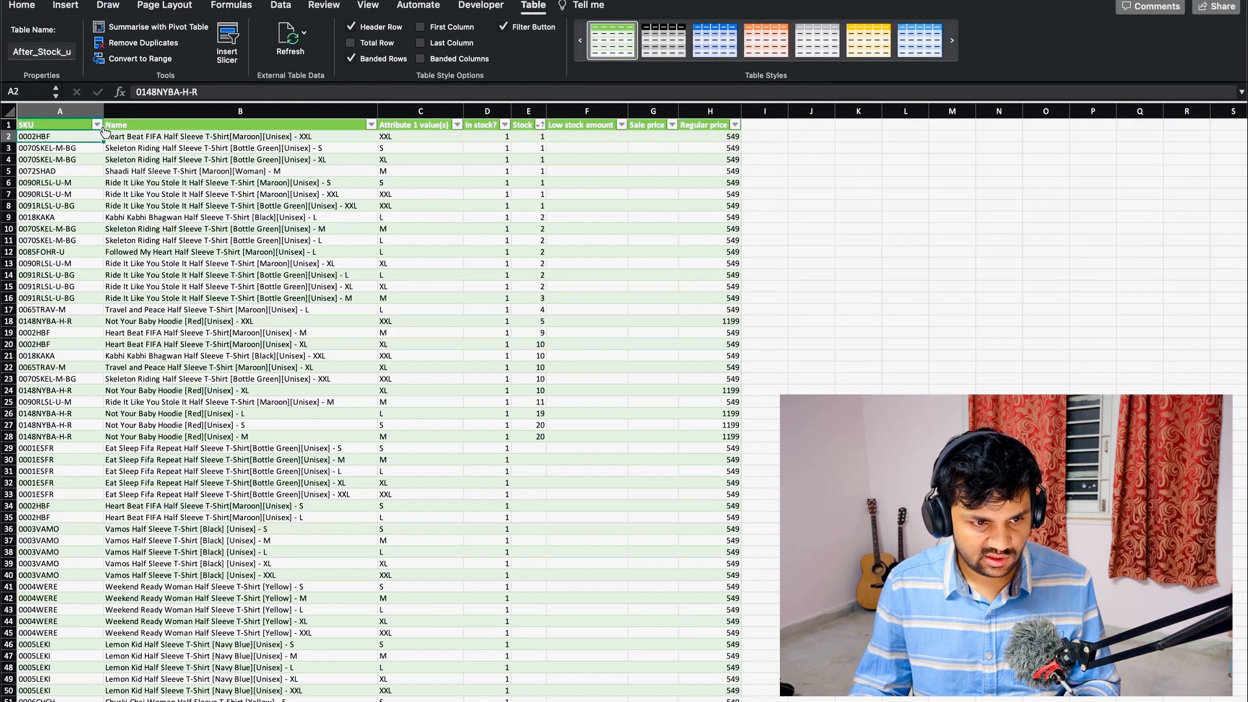
# - Sort the After Stock update table by SKU in ascending order and select the blank SKU cells A2:A4
pyautogui.click(97, 72)
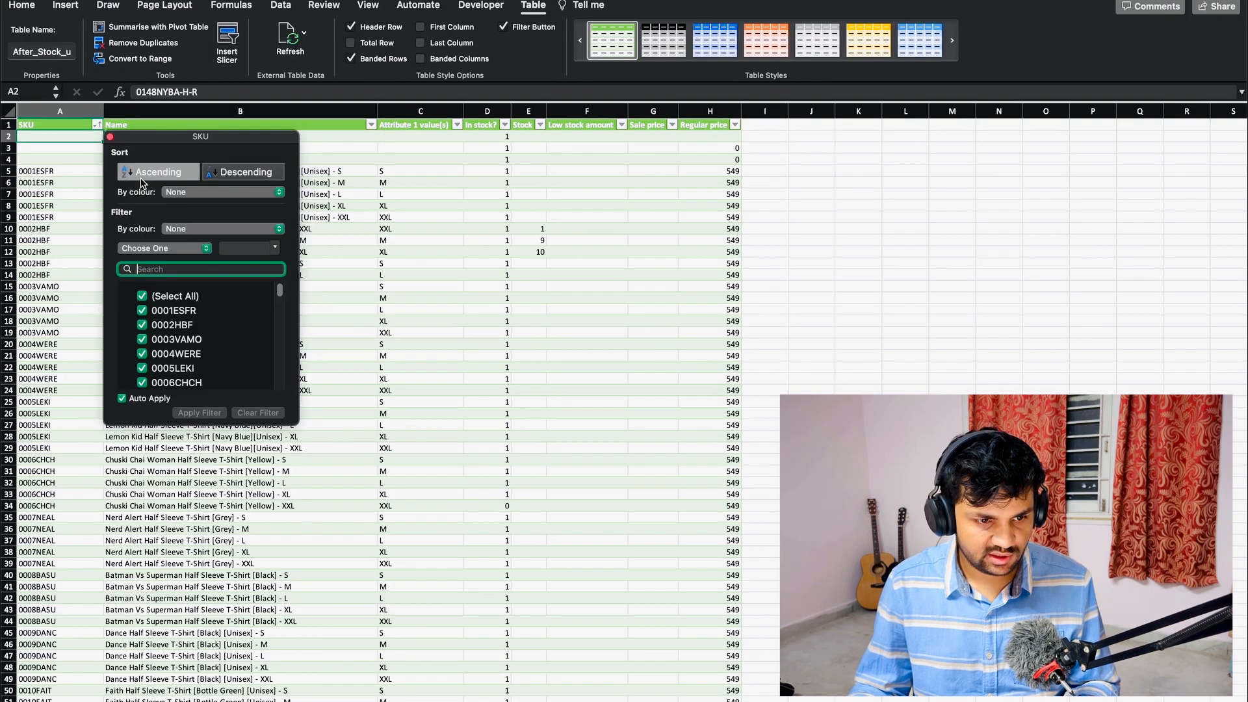
pyautogui.click(230, 172)
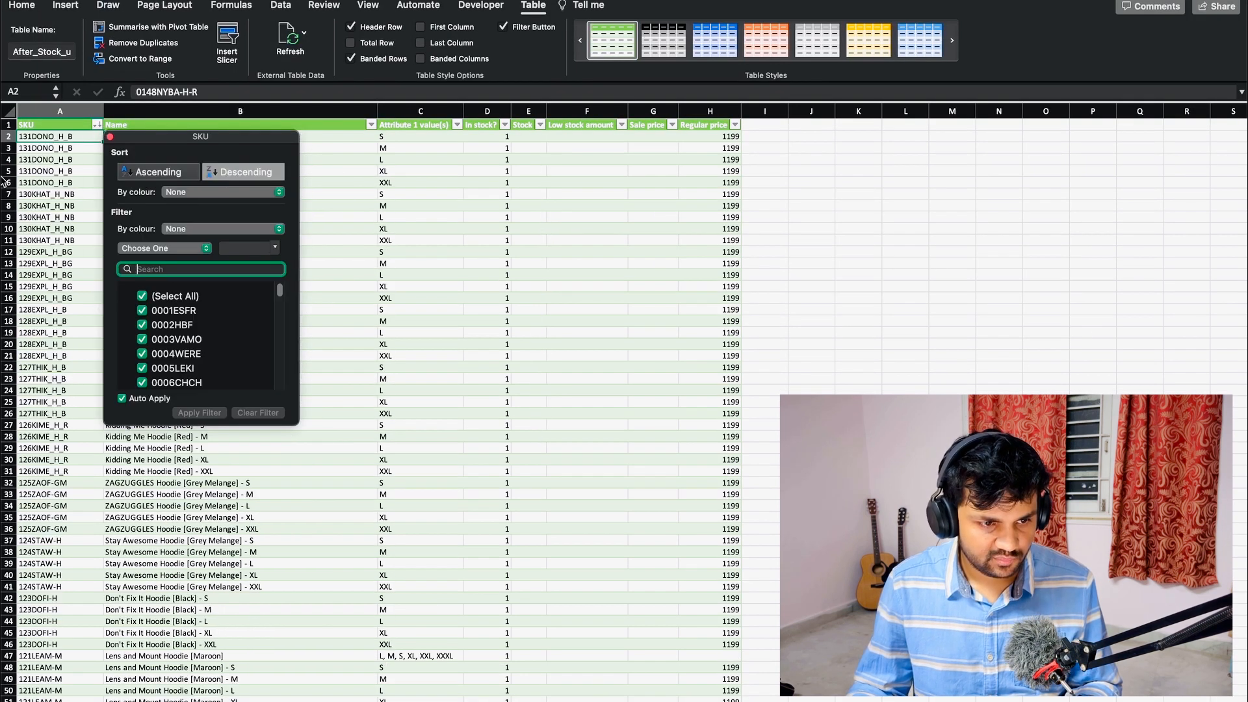
pyautogui.click(167, 172)
pyautogui.click(61, 144)
pyautogui.moveTo(61, 138); pyautogui.dragTo(69, 161)
pyautogui.moveTo(133, 139); pyautogui.dragTo(150, 155)
pyautogui.click(39, 136)
pyautogui.moveTo(39, 135); pyautogui.dragTo(69, 181)
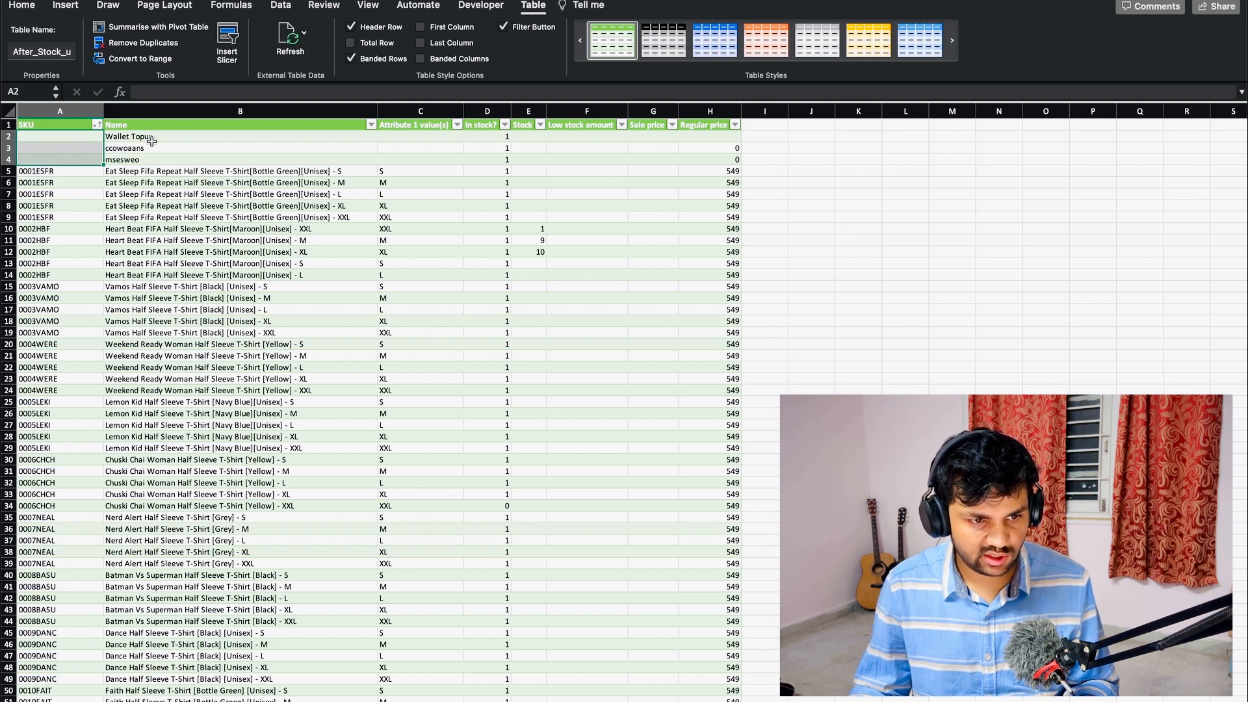
# - Filter out empty SKU values from the After Stock update query in the Power Query Editor and load it back into the workbook
pyautogui.click(195, 229)
pyautogui.click(281, 4)
pyautogui.click(37, 35)
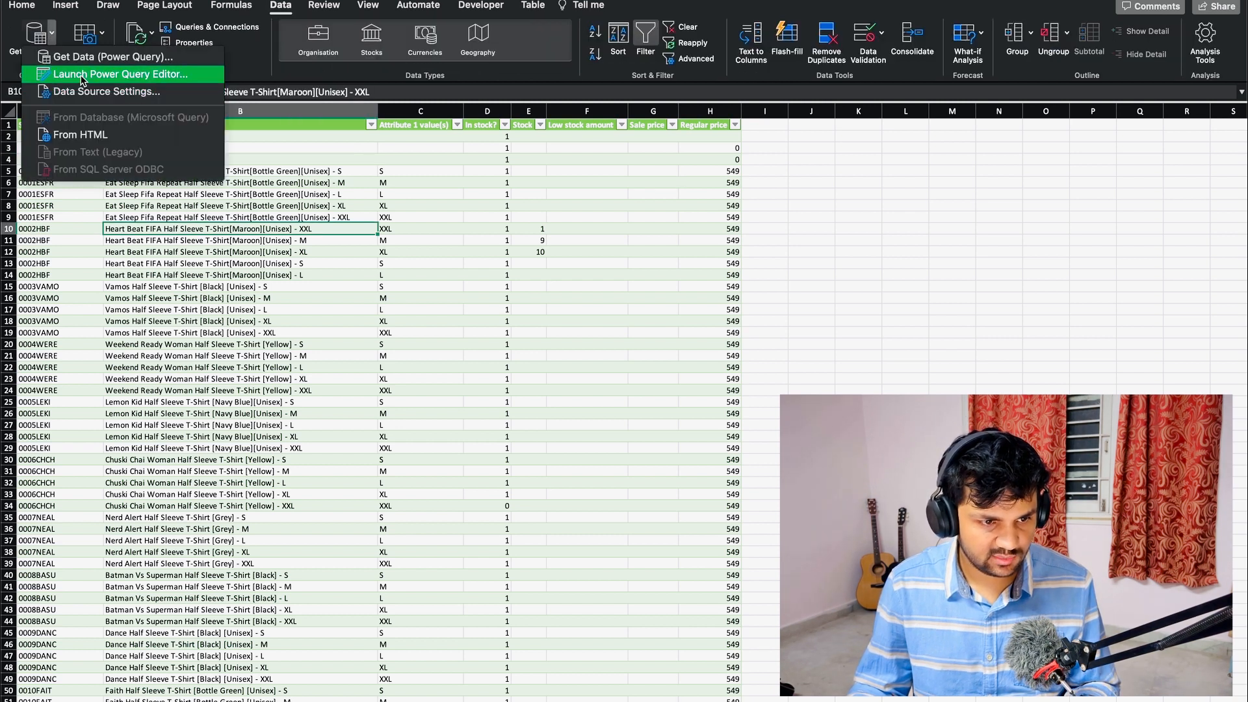
pyautogui.click(83, 80)
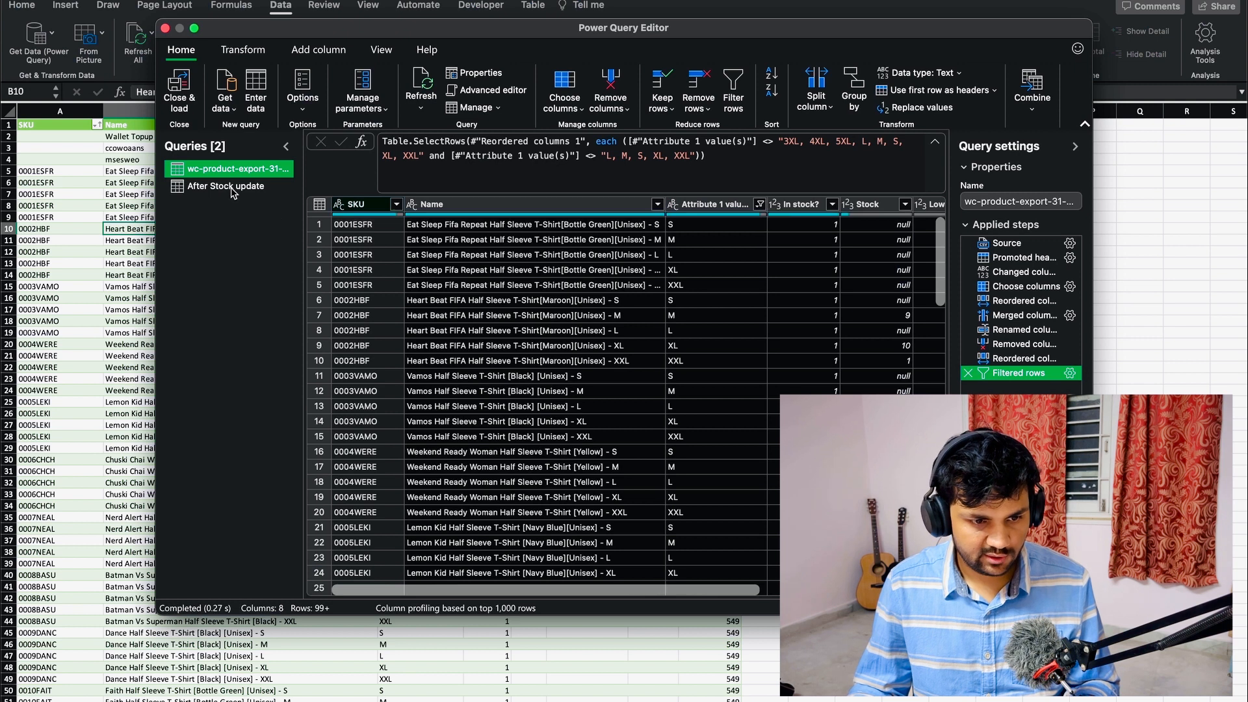
pyautogui.click(232, 188)
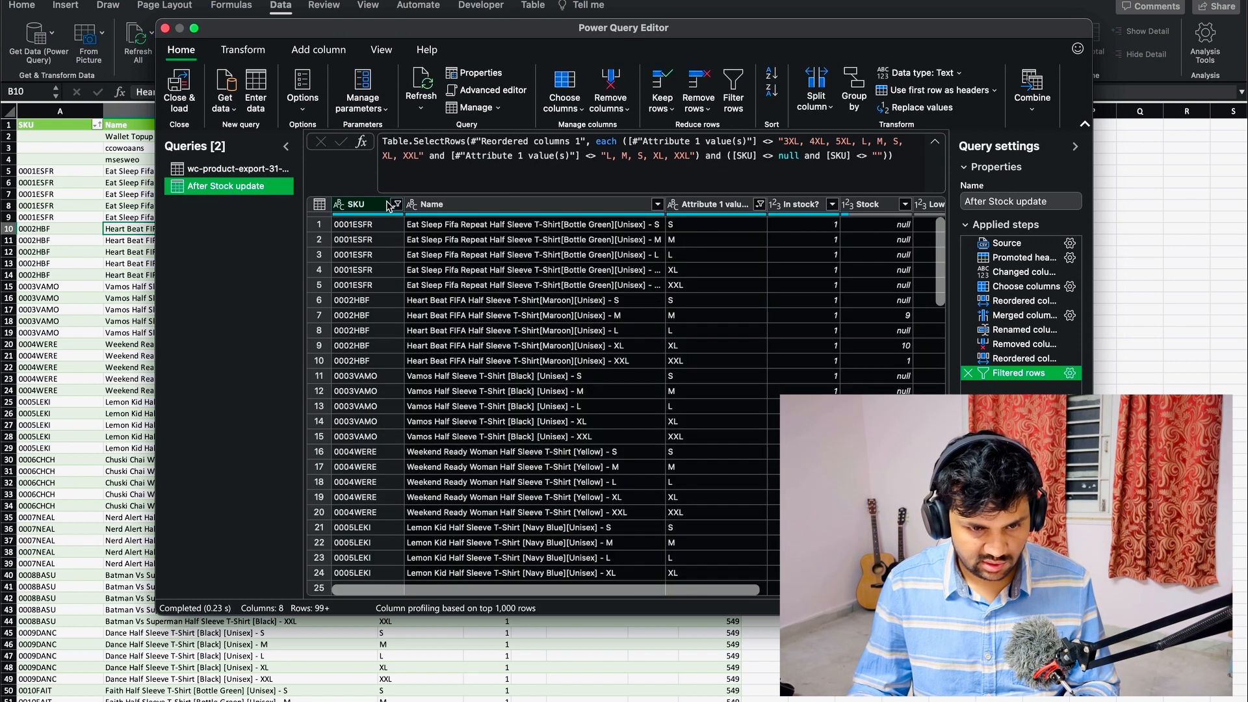
pyautogui.click(396, 204)
pyautogui.click(442, 273)
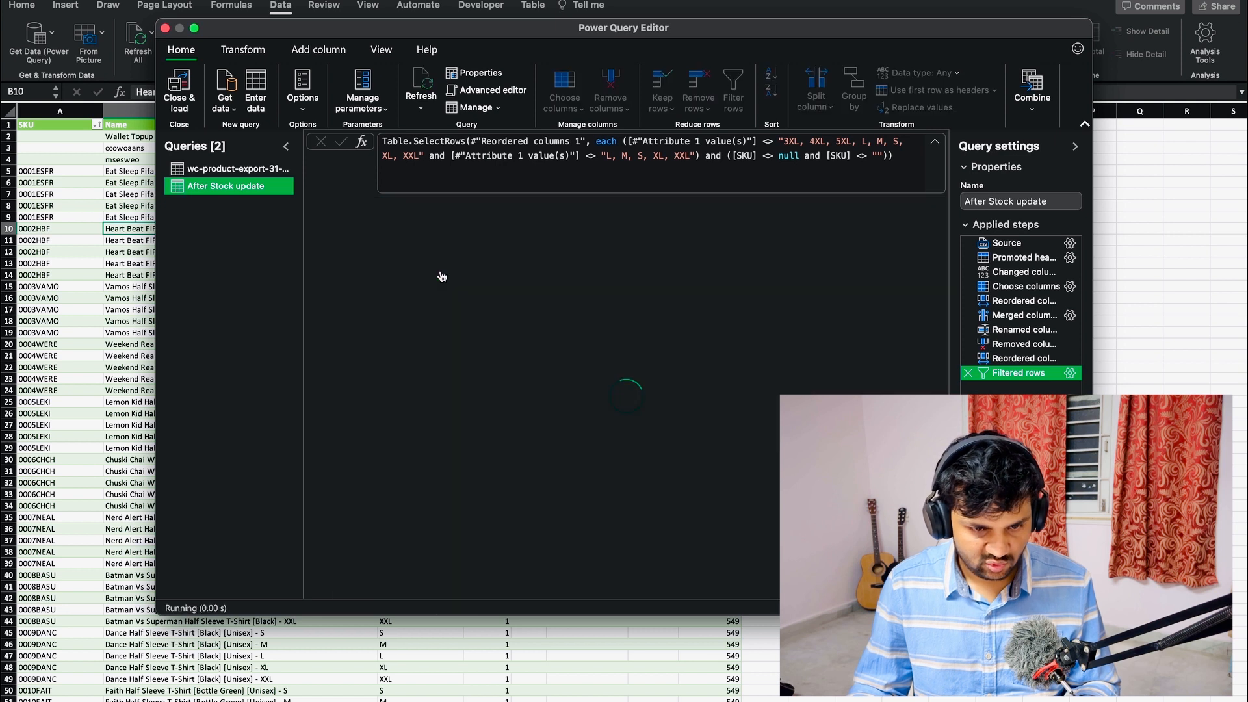
pyautogui.click(179, 97)
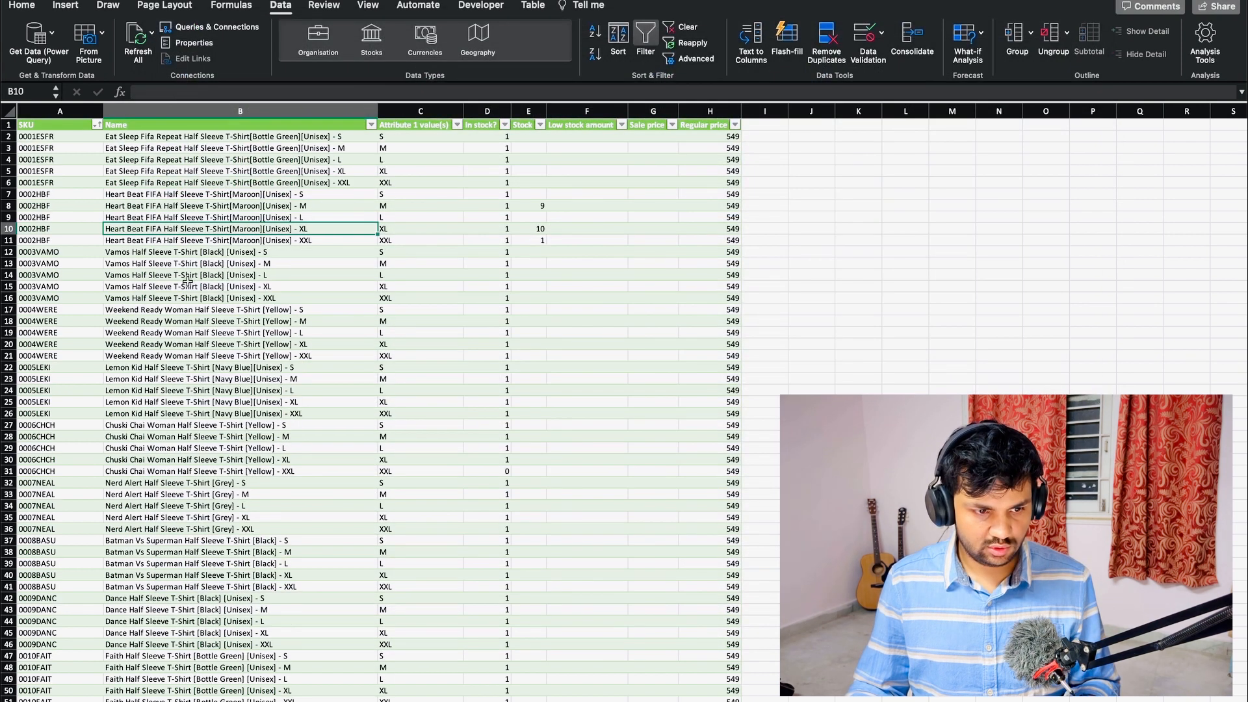
# - Filter the After Stock update table to SKU 0148NYBA-H-R and check the Stock values for each size
pyautogui.click(96, 125)
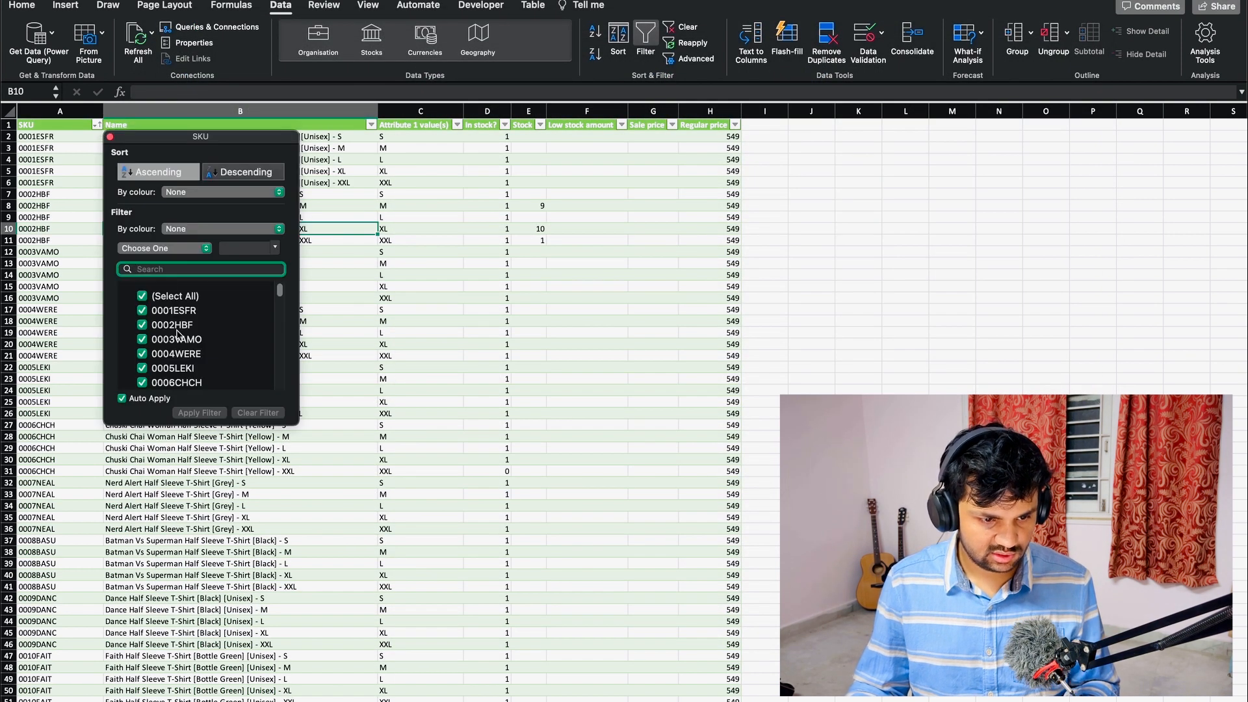
pyautogui.scroll(-20, 177, 333)
pyautogui.scroll(-20, 398, 299)
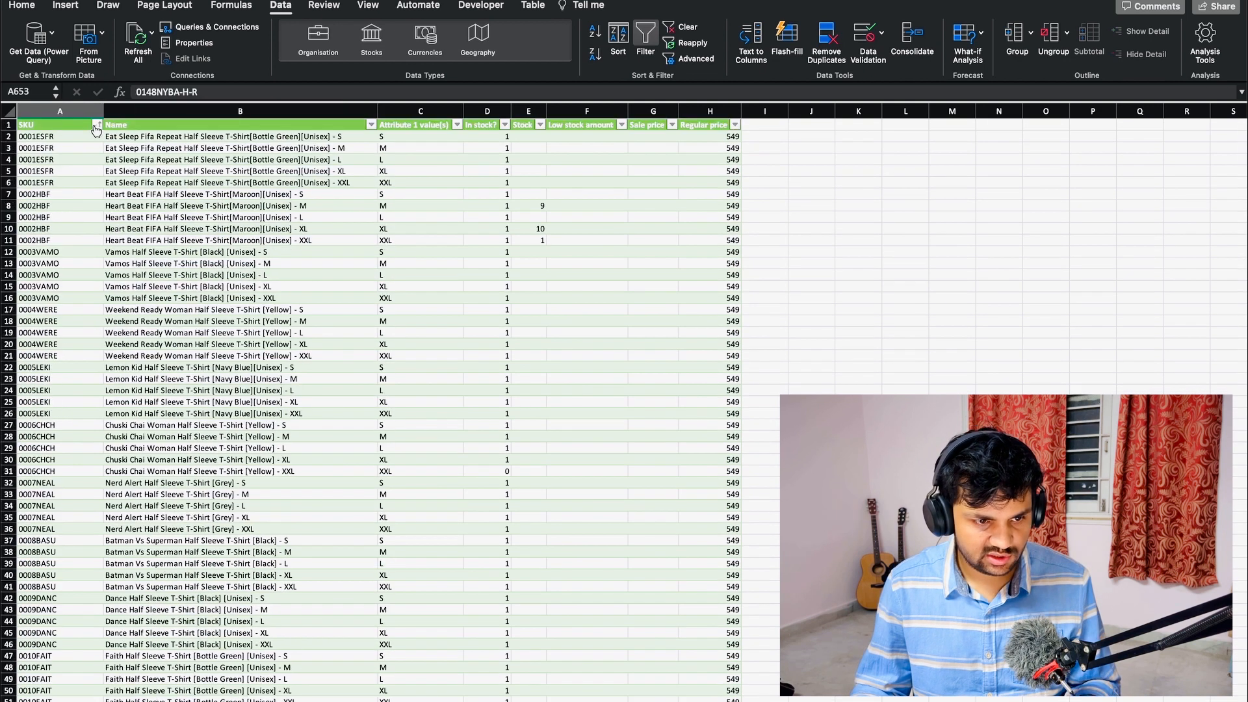
pyautogui.click(94, 126)
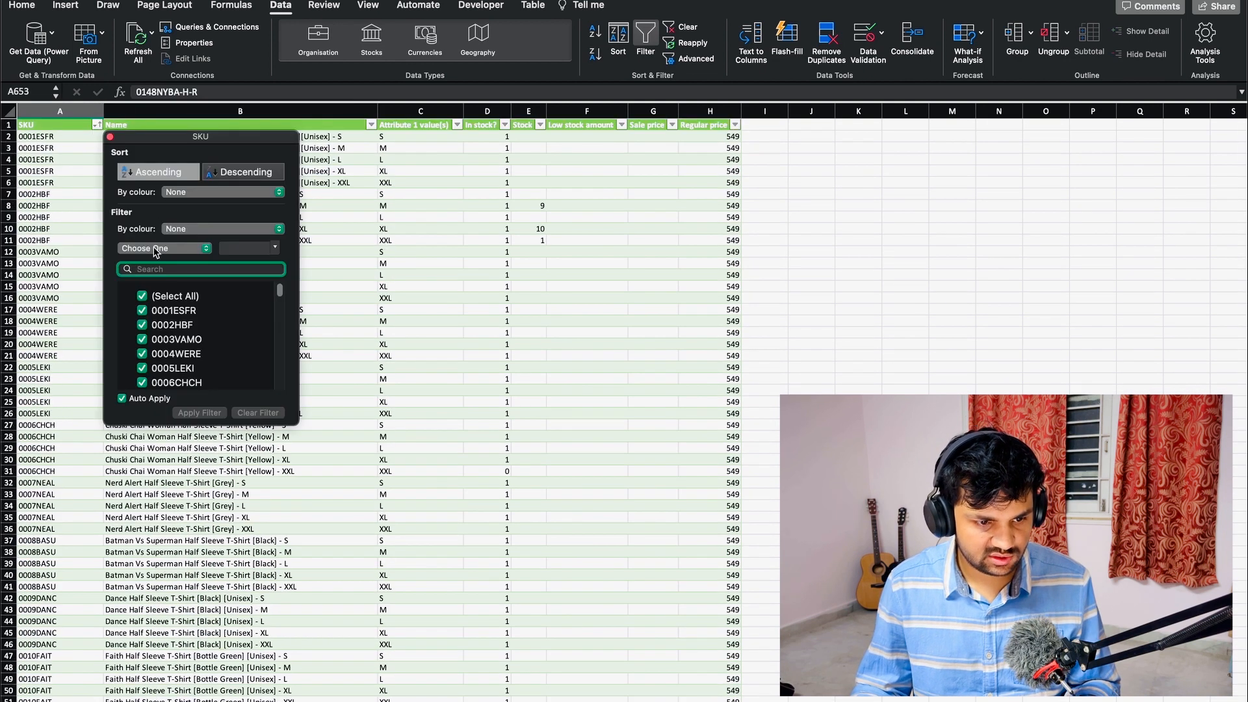
pyautogui.write('0148NYBA-H-R')
pyautogui.click(45, 212)
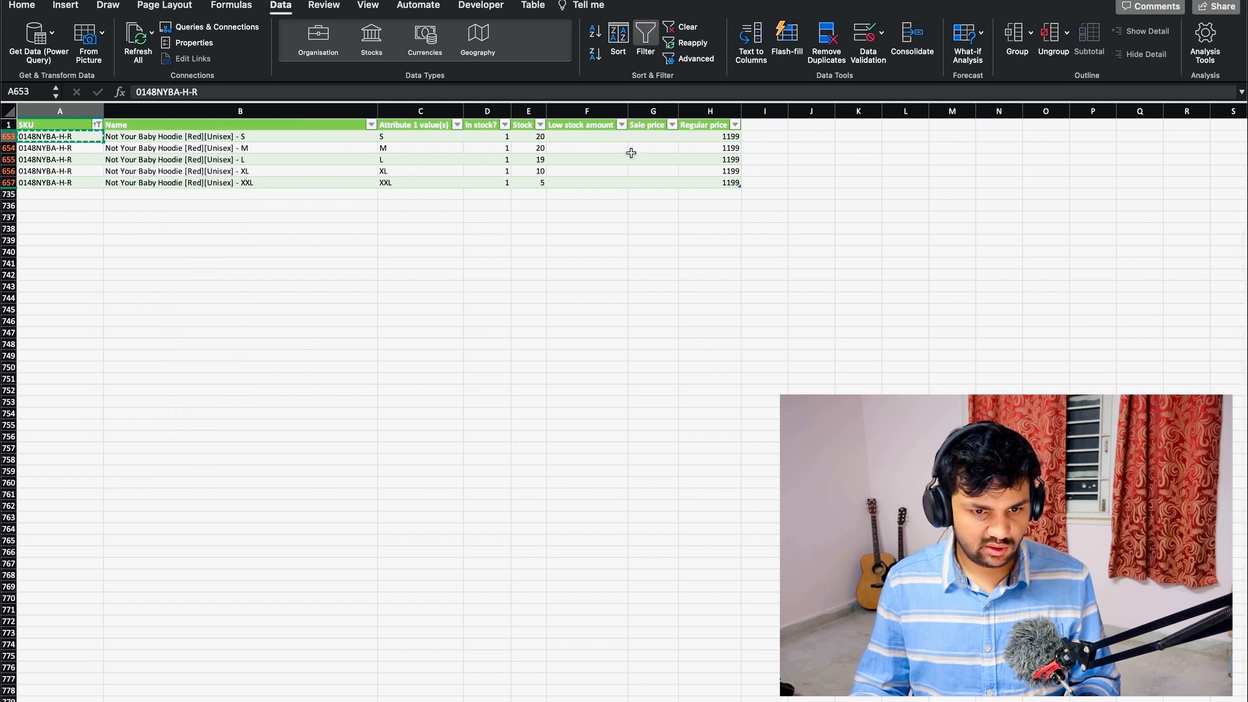
pyautogui.moveTo(538, 137); pyautogui.dragTo(541, 186)
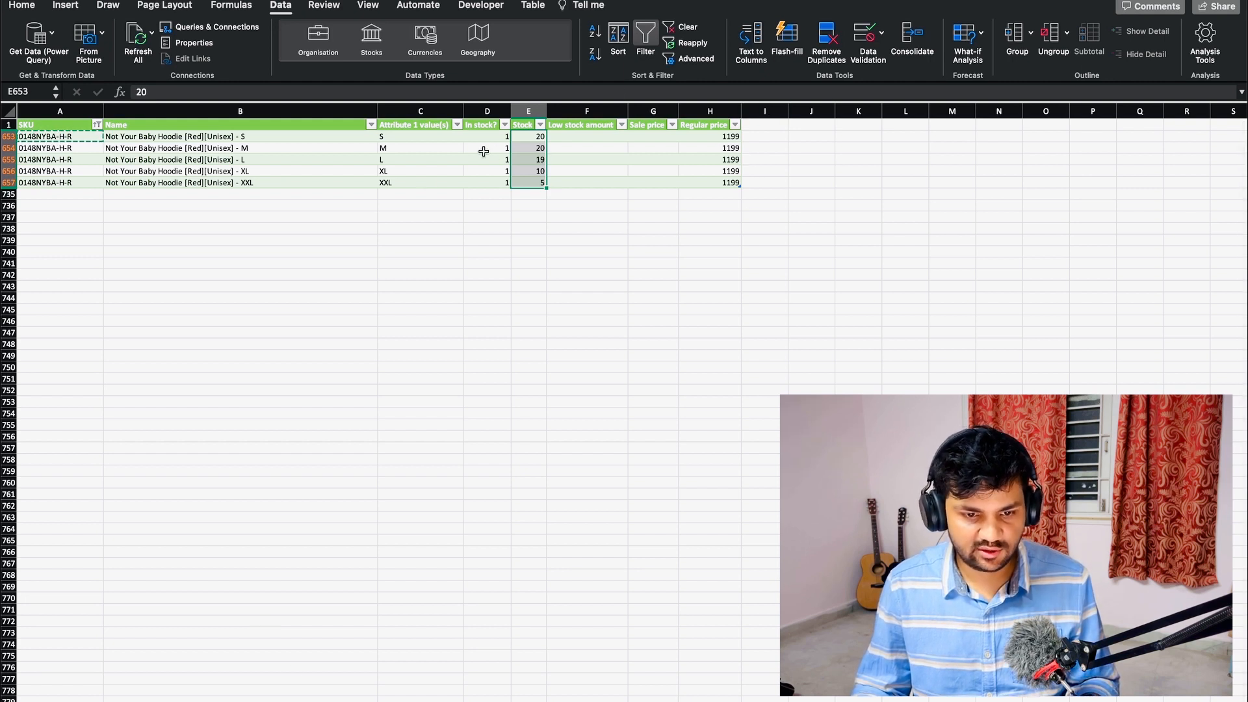
pyautogui.click(441, 159)
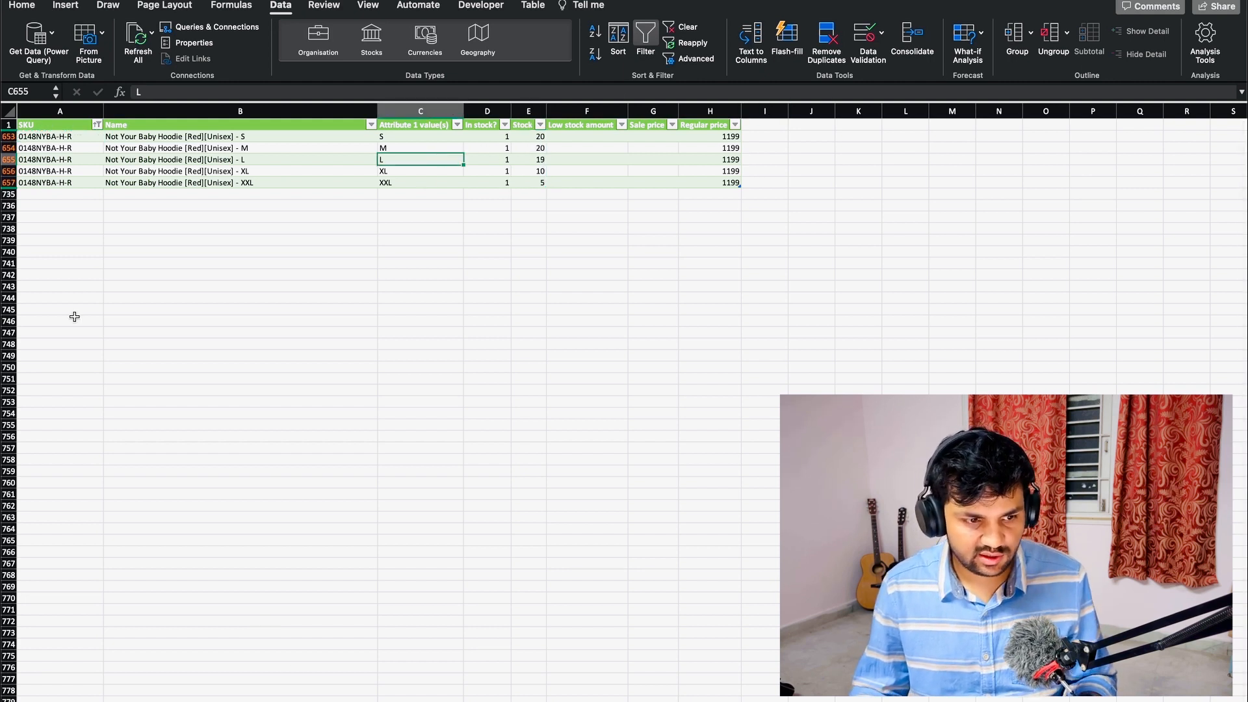